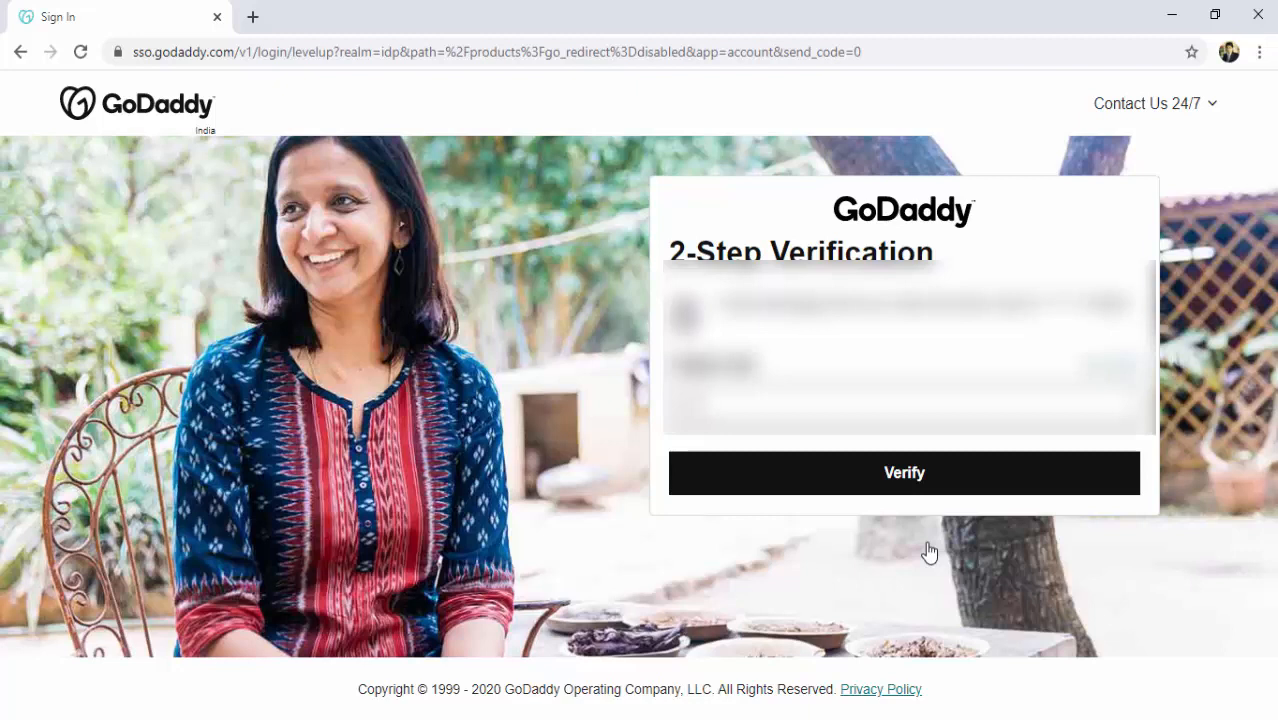
Enter the GoDaddy two-step verification code.
type("***")
Submit the code and open cPanel Admin for the ahagencies.com Deluxe Linux Hosting.
left_click(917, 485)
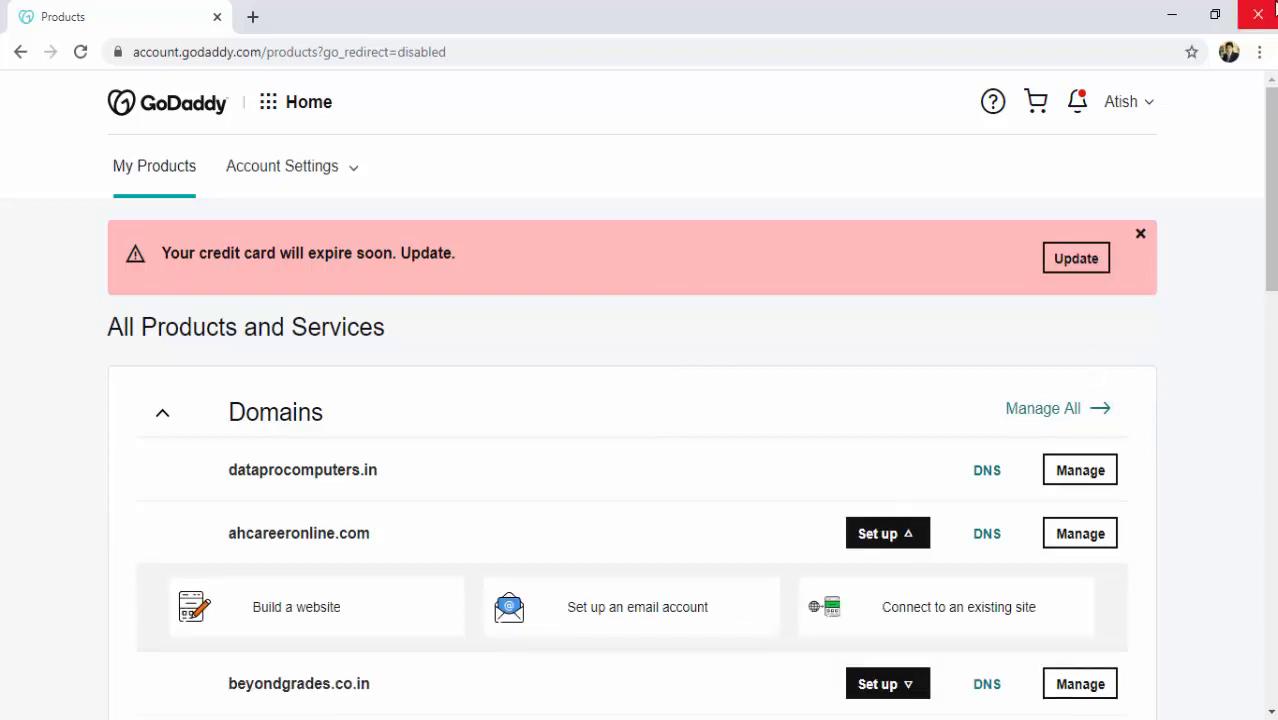
left_click_drag(1272, 160, 1272, 455)
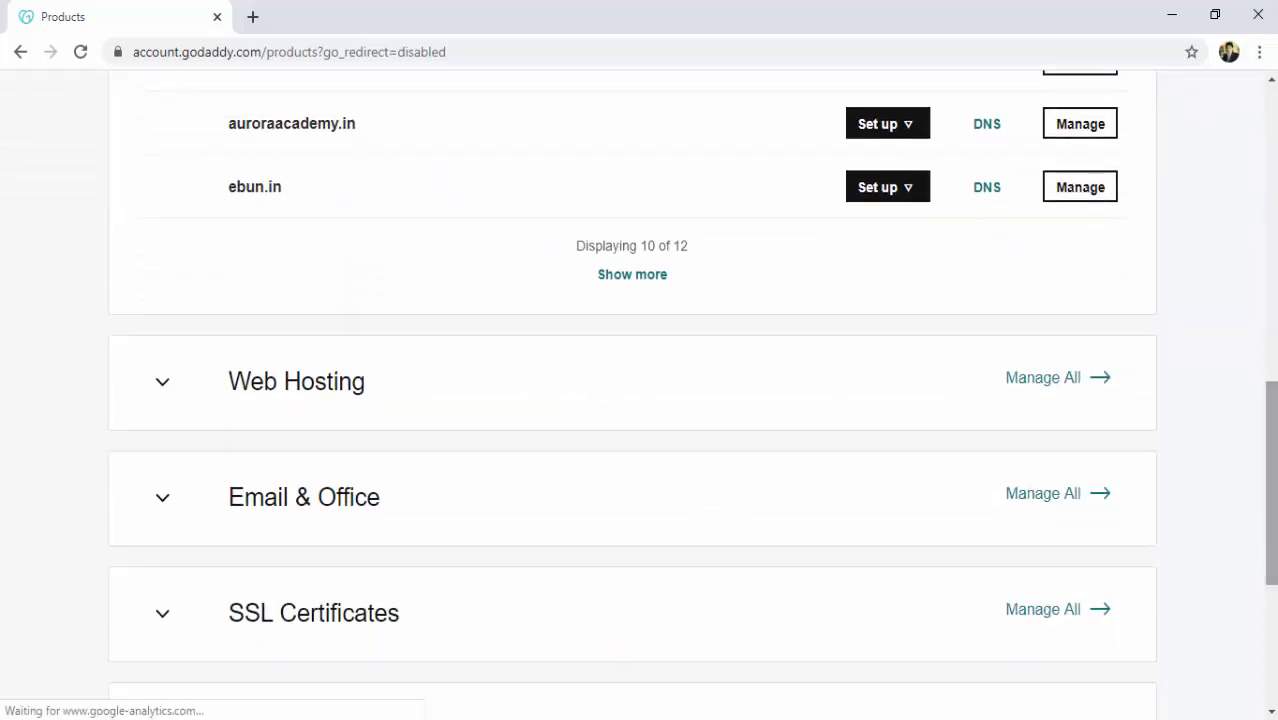
left_click(163, 391)
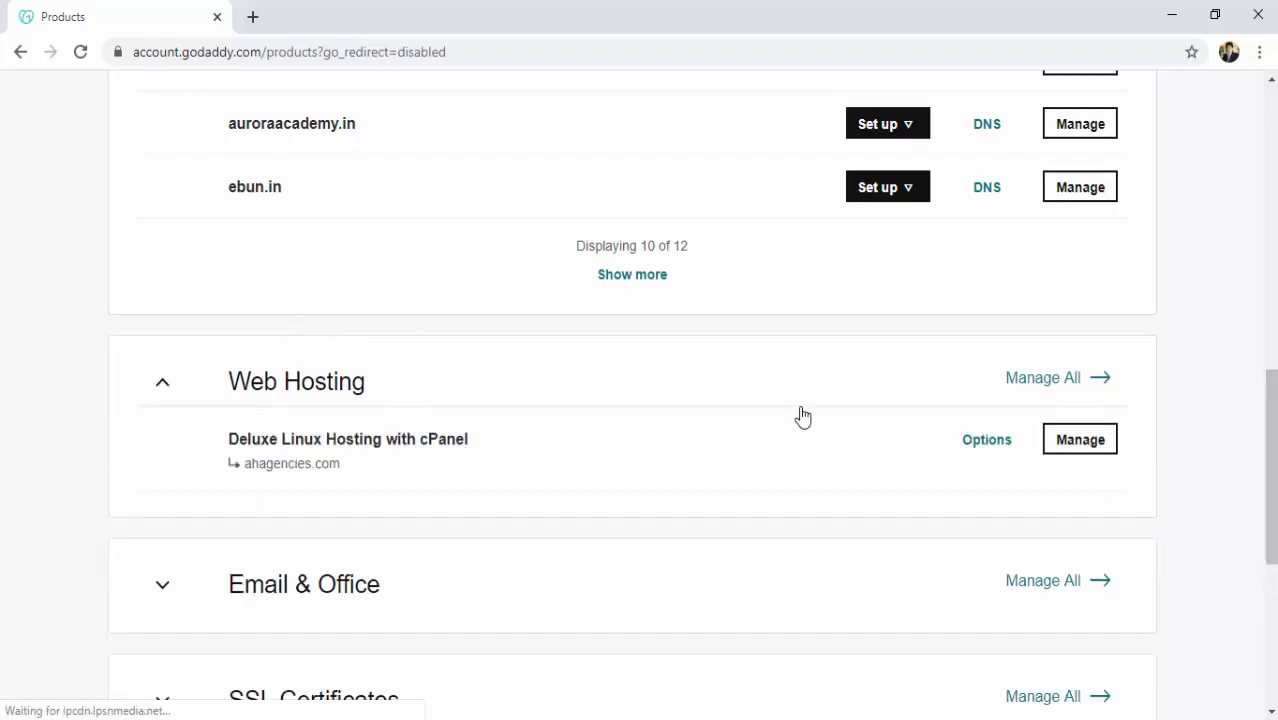
left_click(1083, 446)
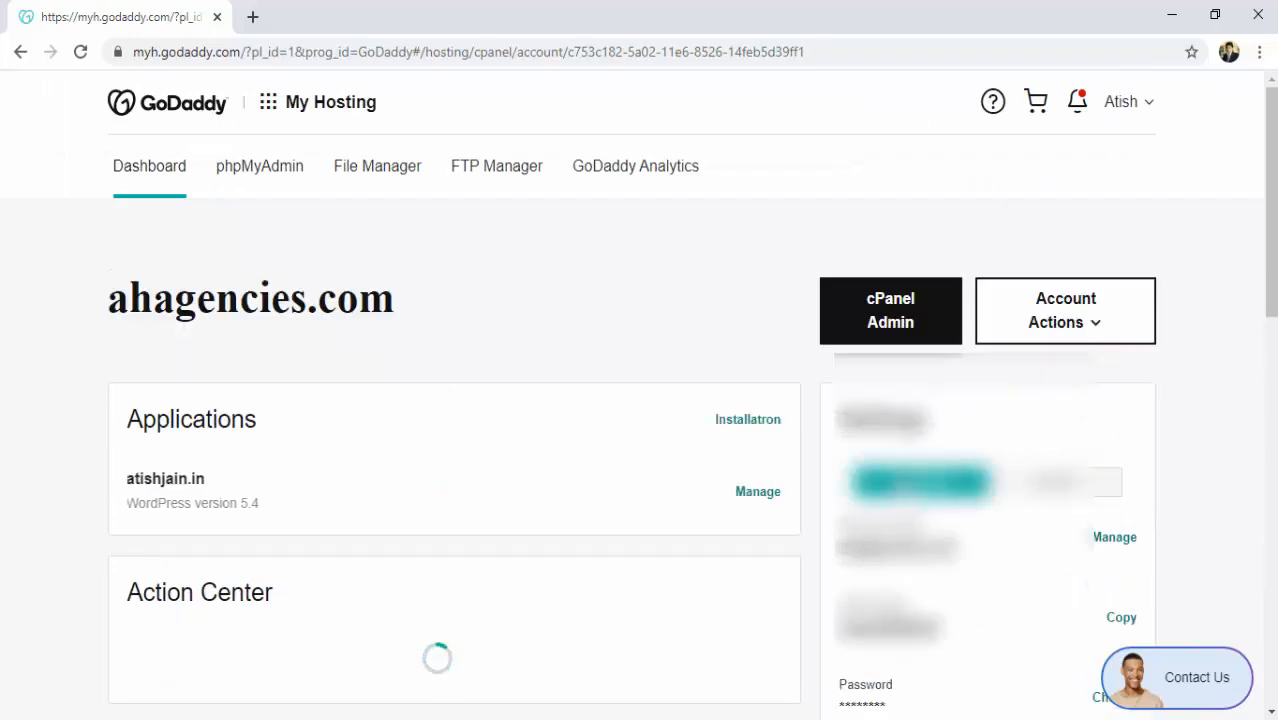
left_click(898, 319)
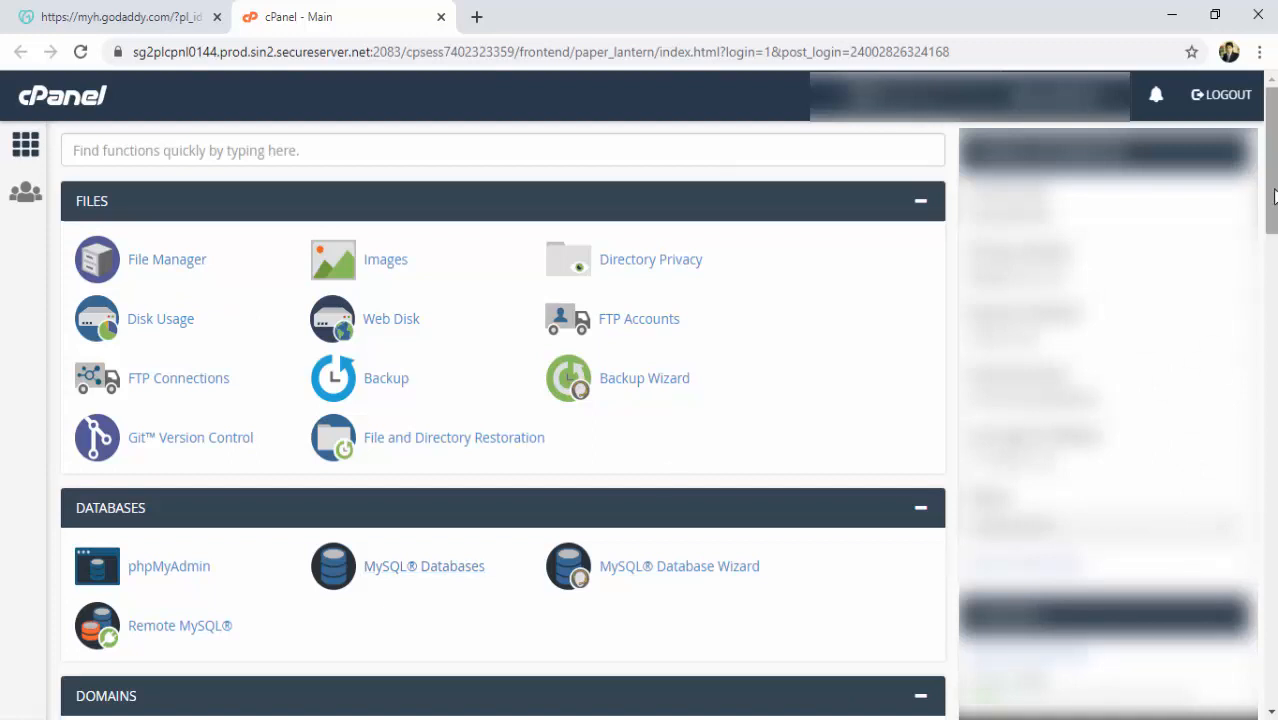
Go to cPanel's EMAIL section and open Email Accounts.
scroll(1270, 200, "down", 1)
scroll(503, 420, "down", 7)
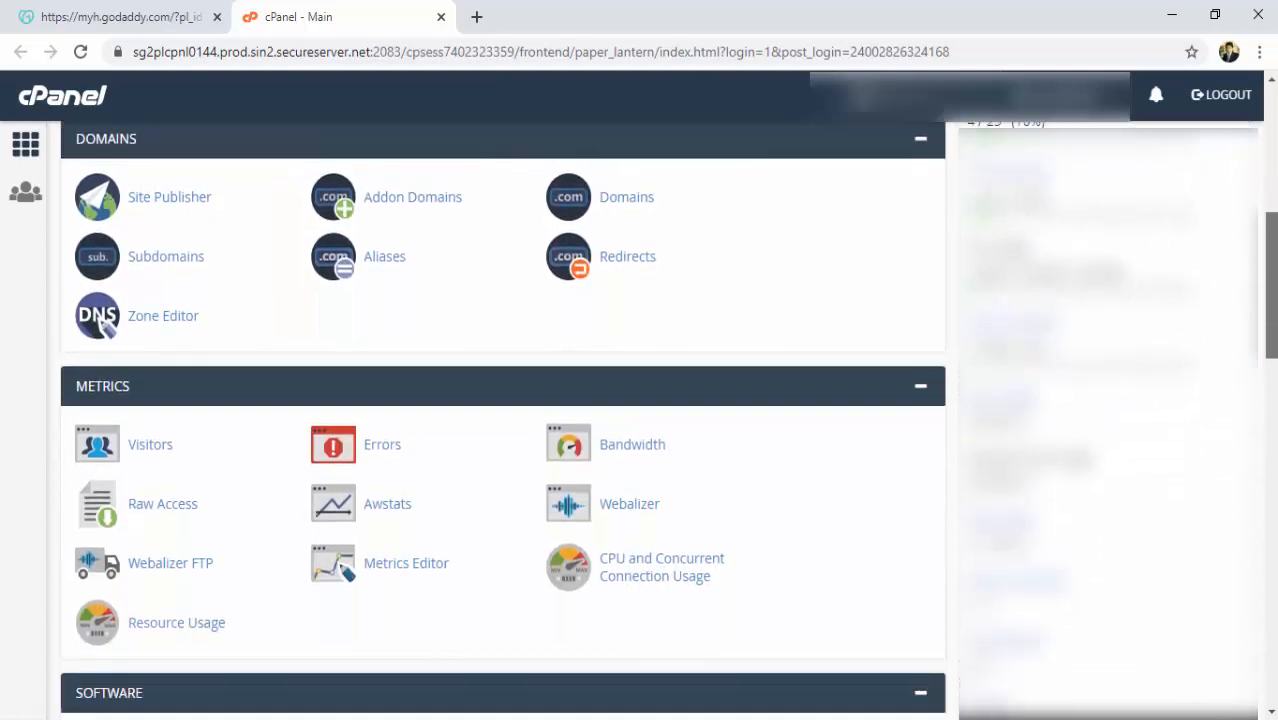
scroll(503, 420, "down", 5)
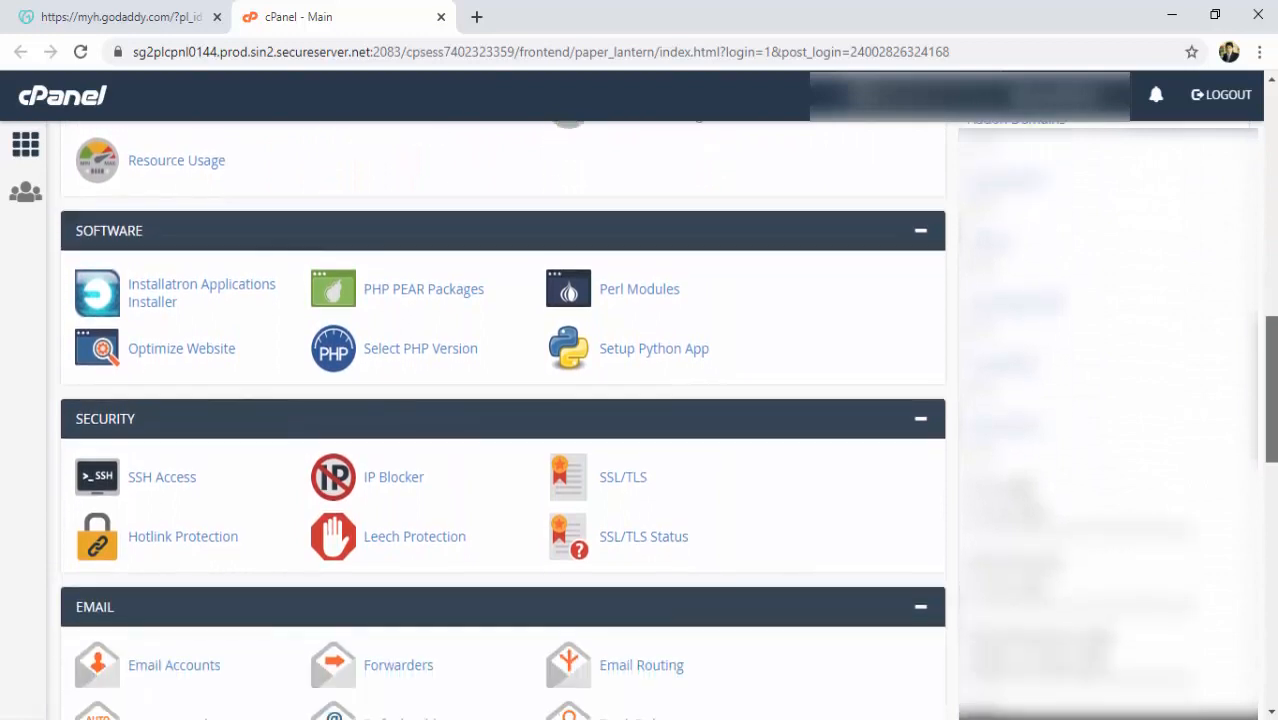
scroll(503, 420, "down", 2)
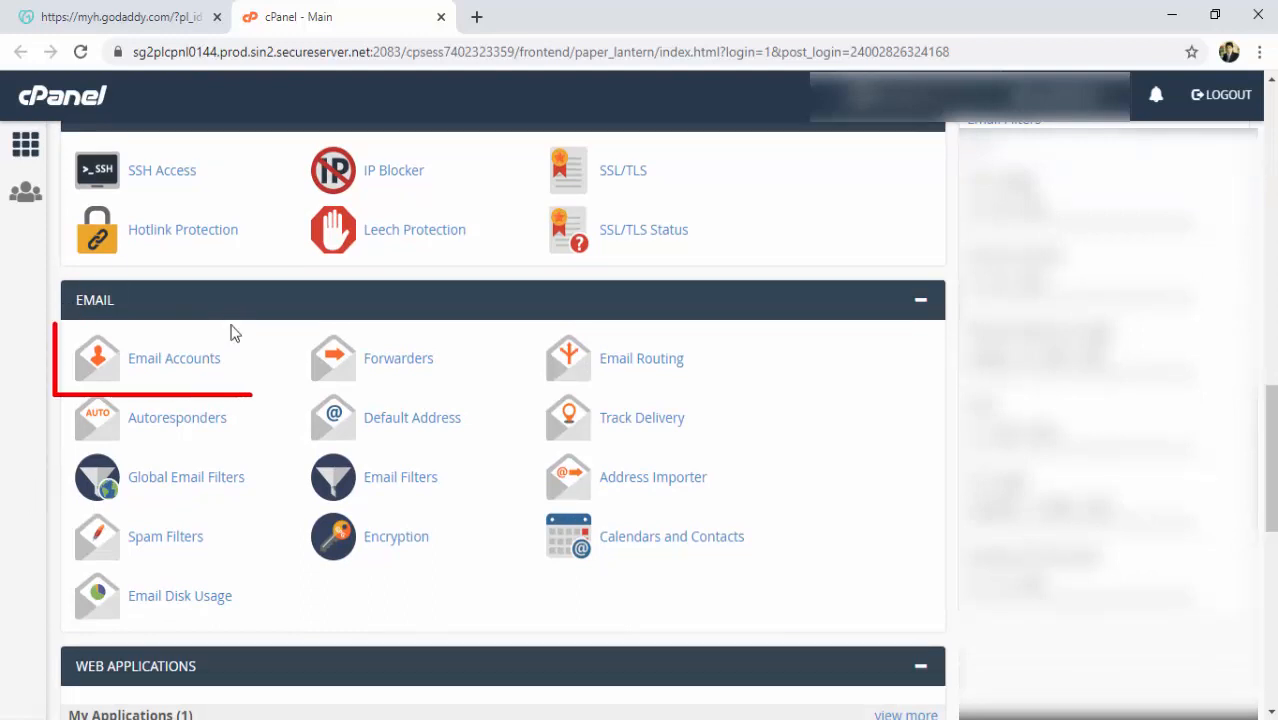
left_click(184, 372)
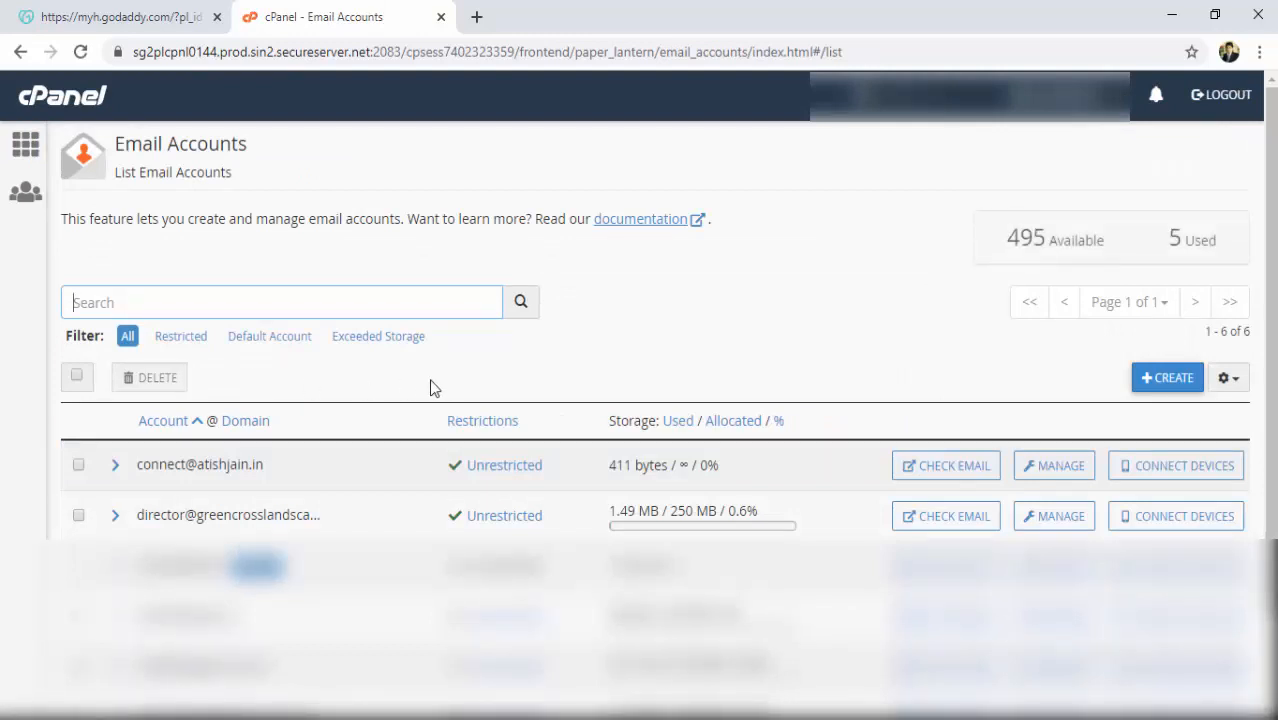
left_click(1167, 380)
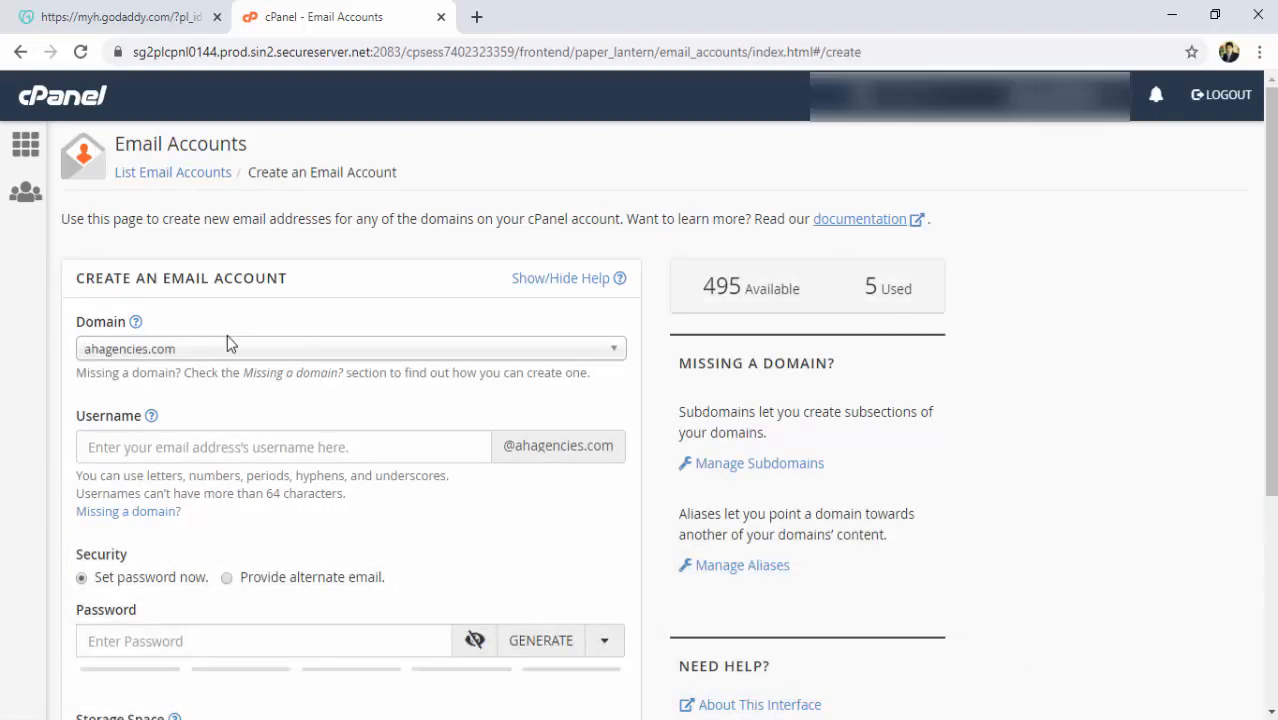
left_click(615, 352)
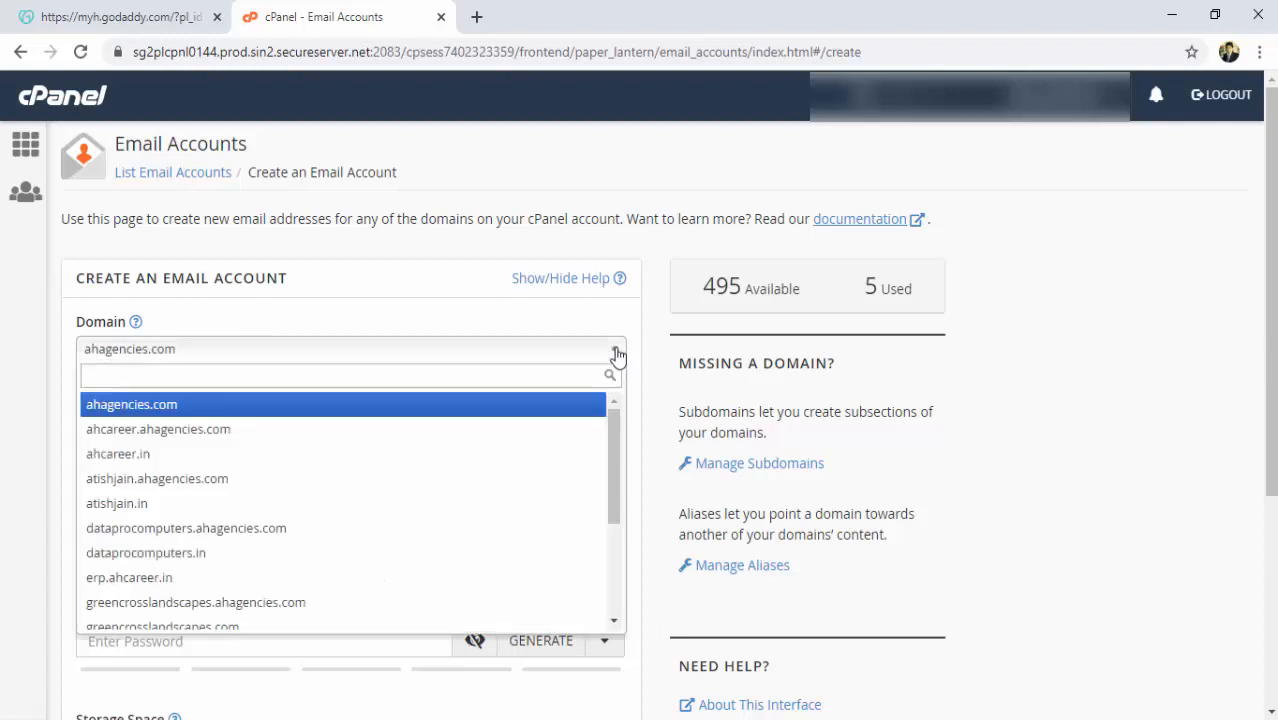
left_click(122, 505)
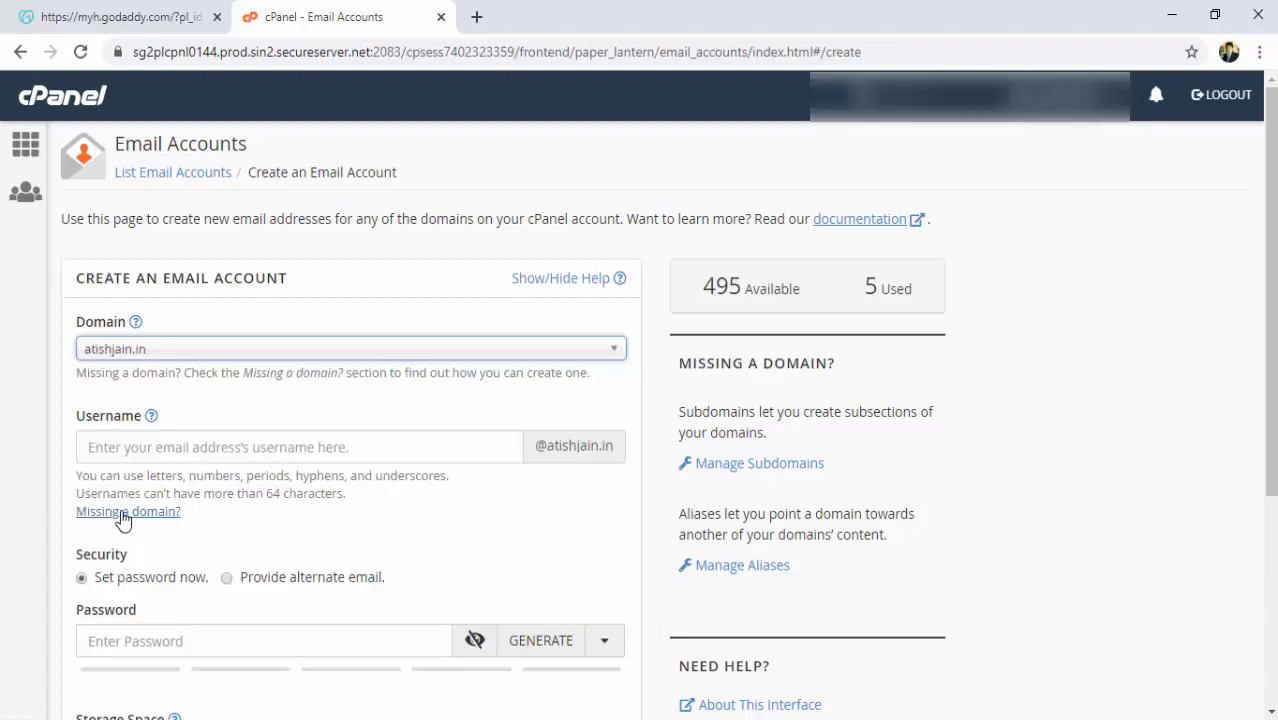
left_click(192, 447)
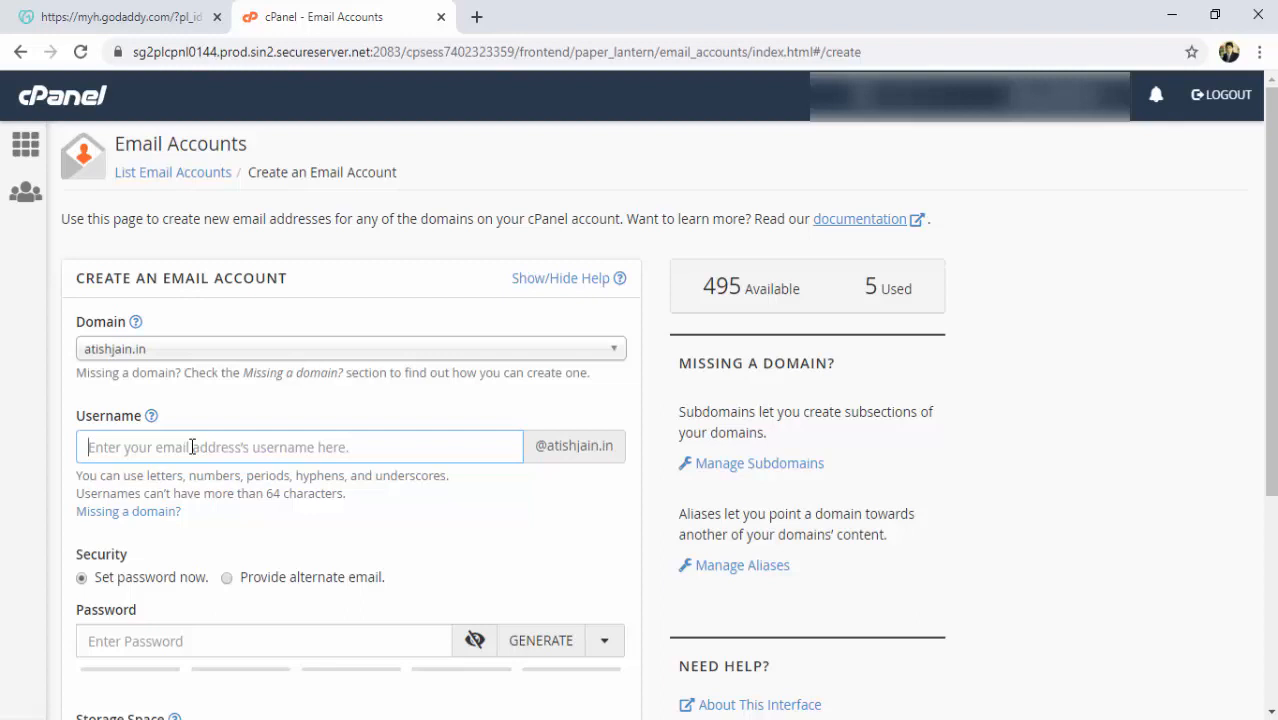
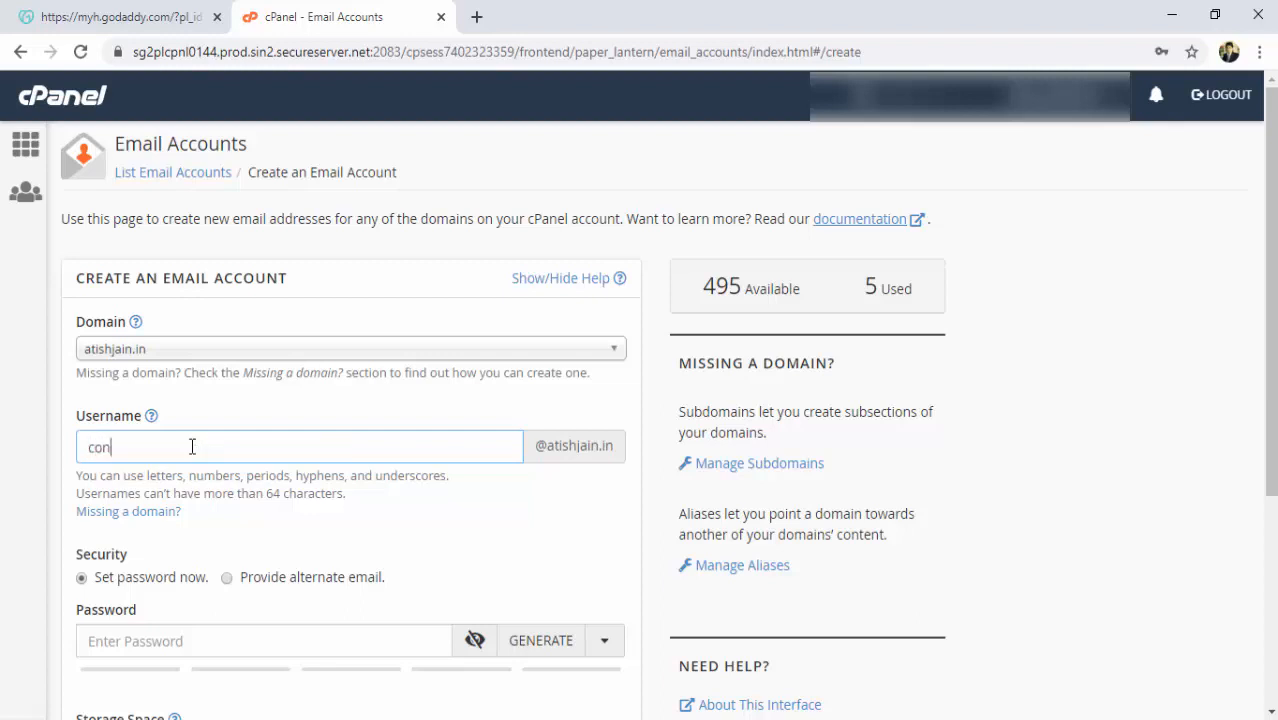
left_click(153, 646)
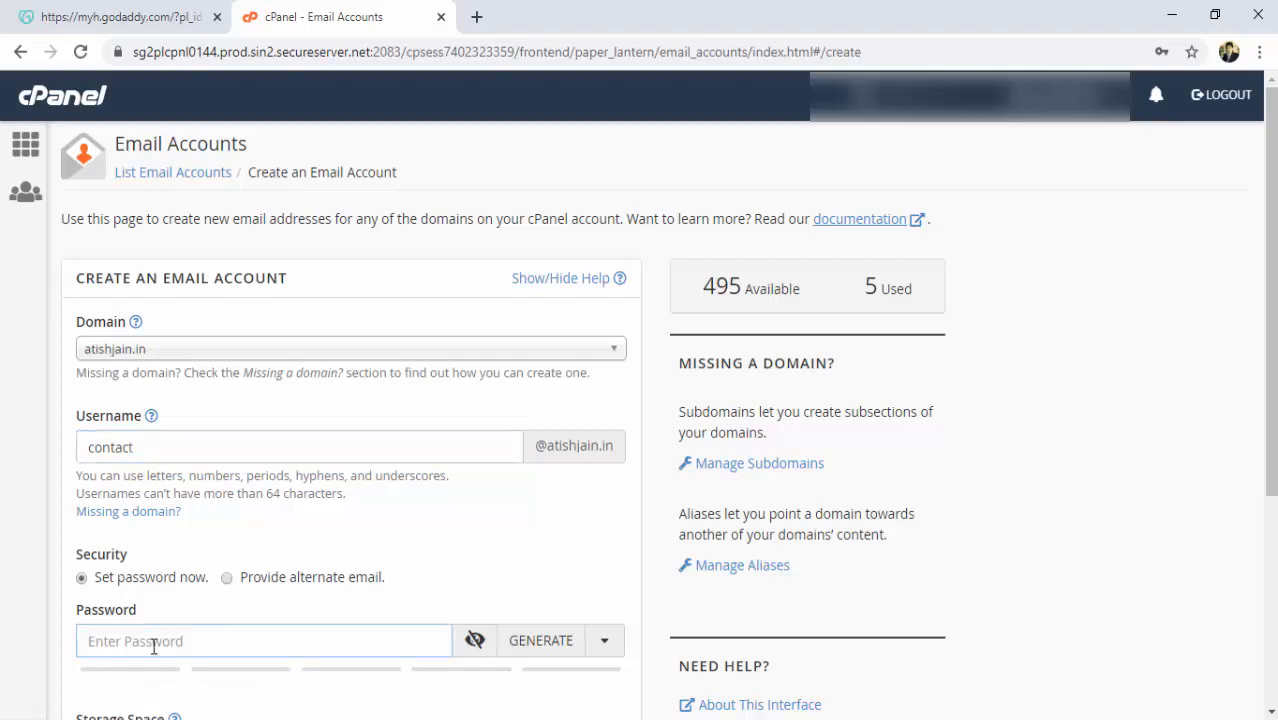
type("•••••••")
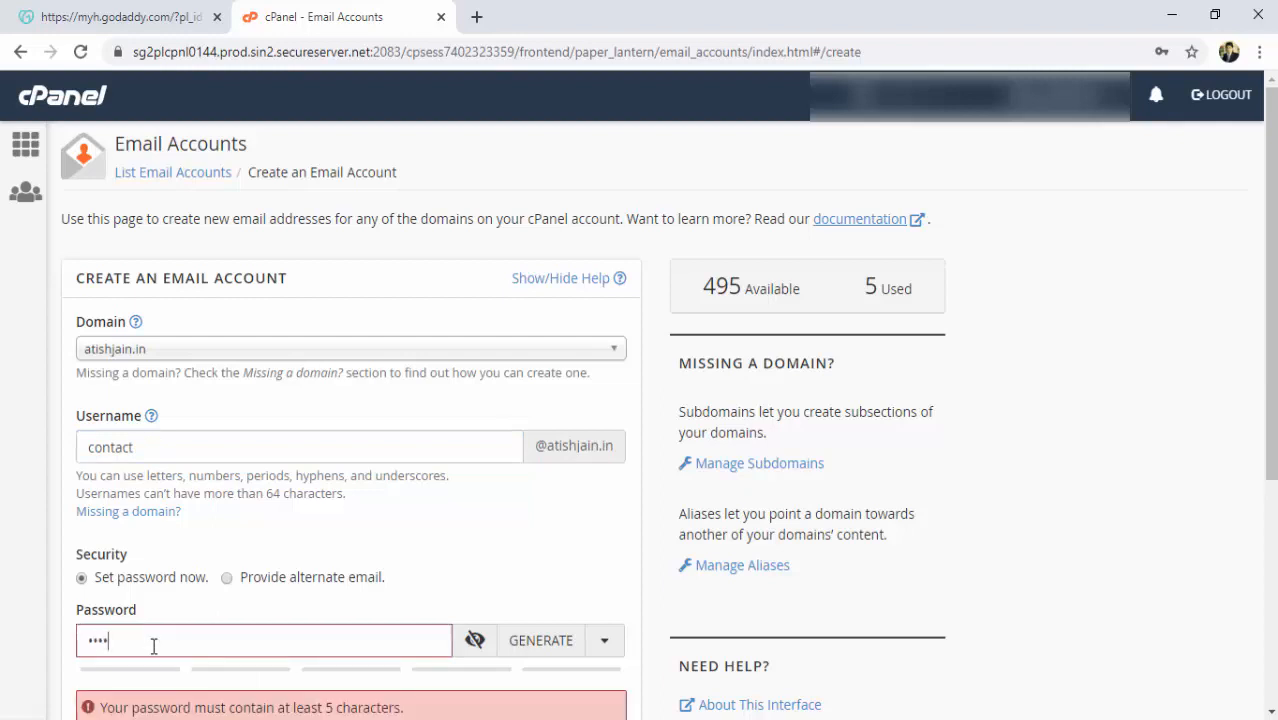
type("•")
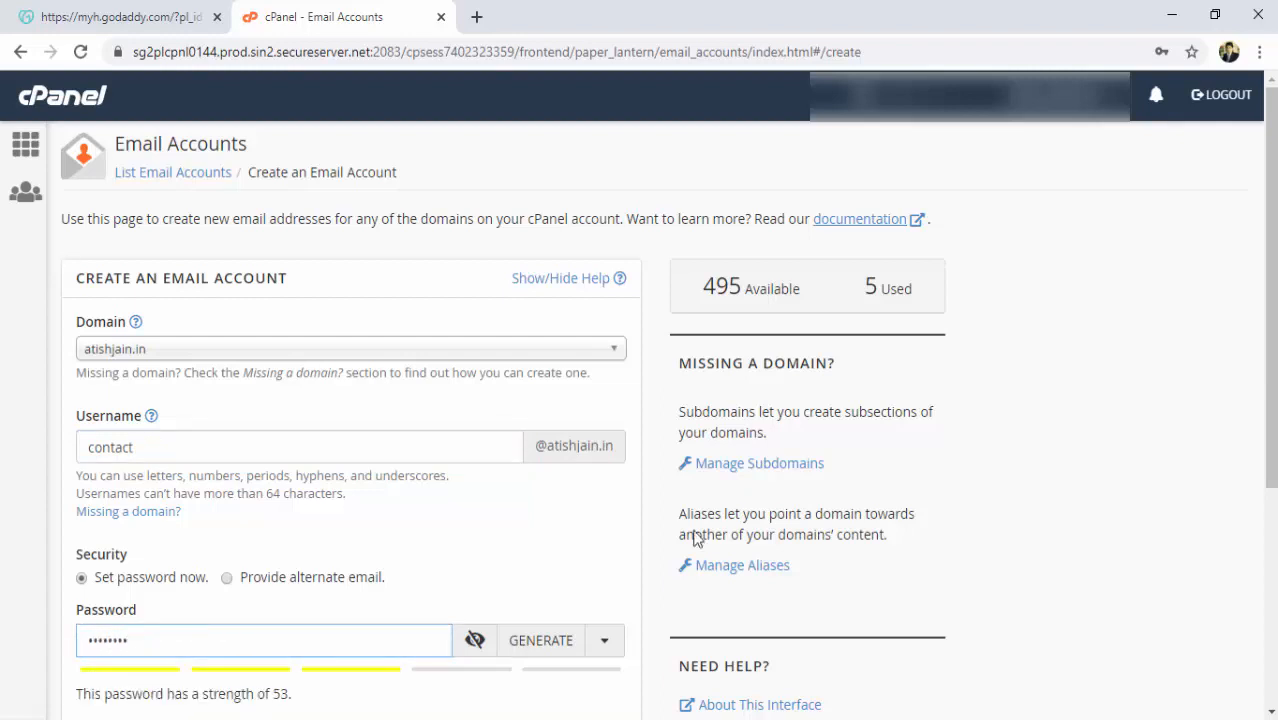
scroll(640, 400, "down", 3)
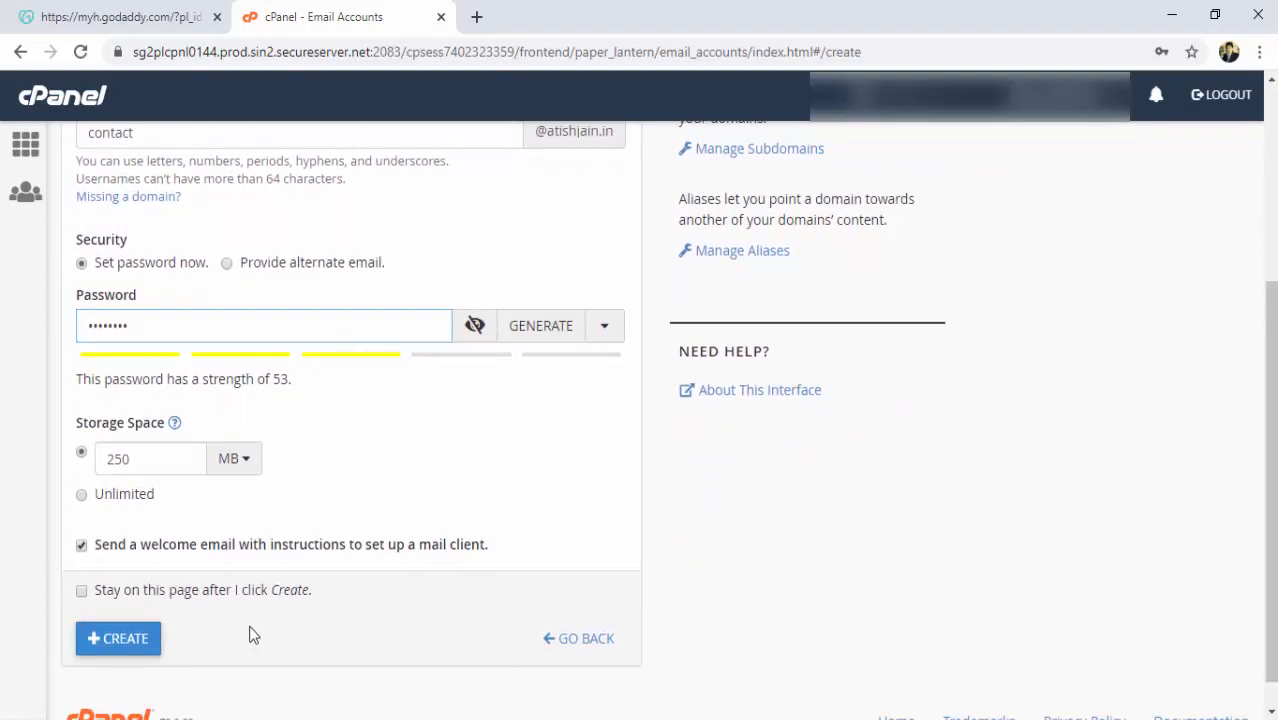
left_click(127, 648)
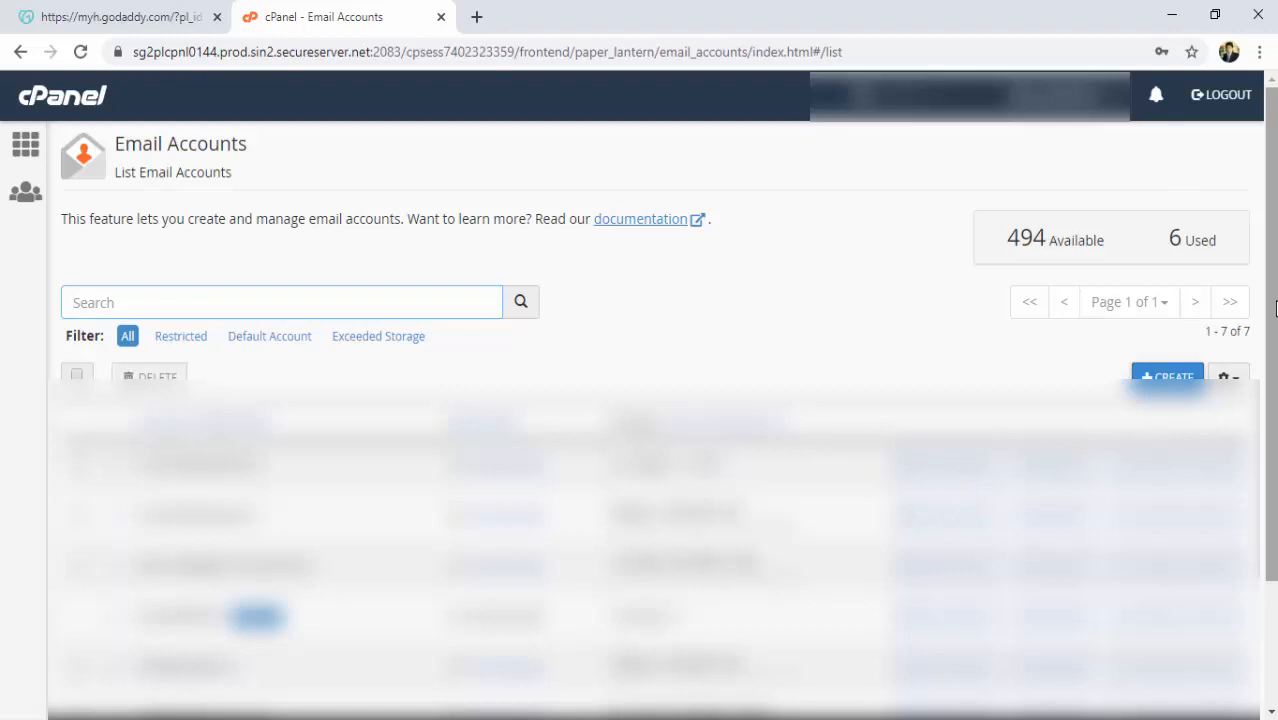
Find the new contact account in the list and open its webmail with CHECK EMAIL.
scroll(1273, 312, "down", 2)
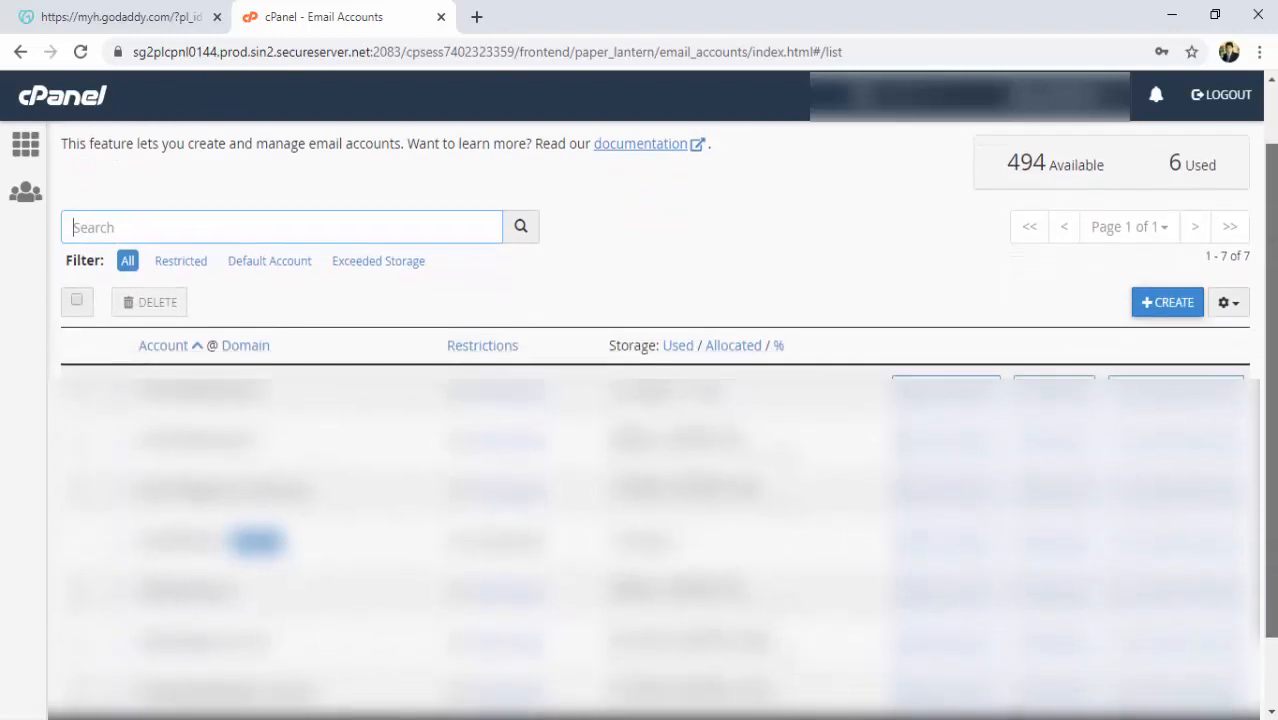
scroll(668, 403, "down", 1)
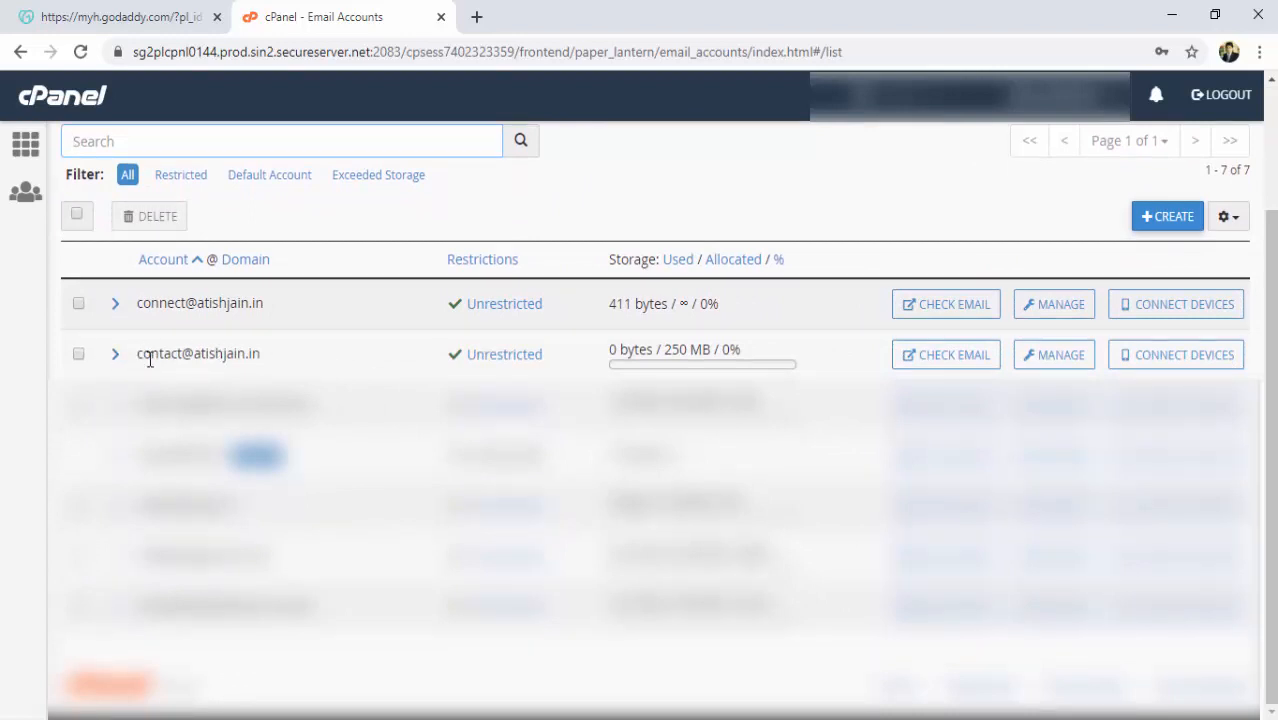
left_click(948, 361)
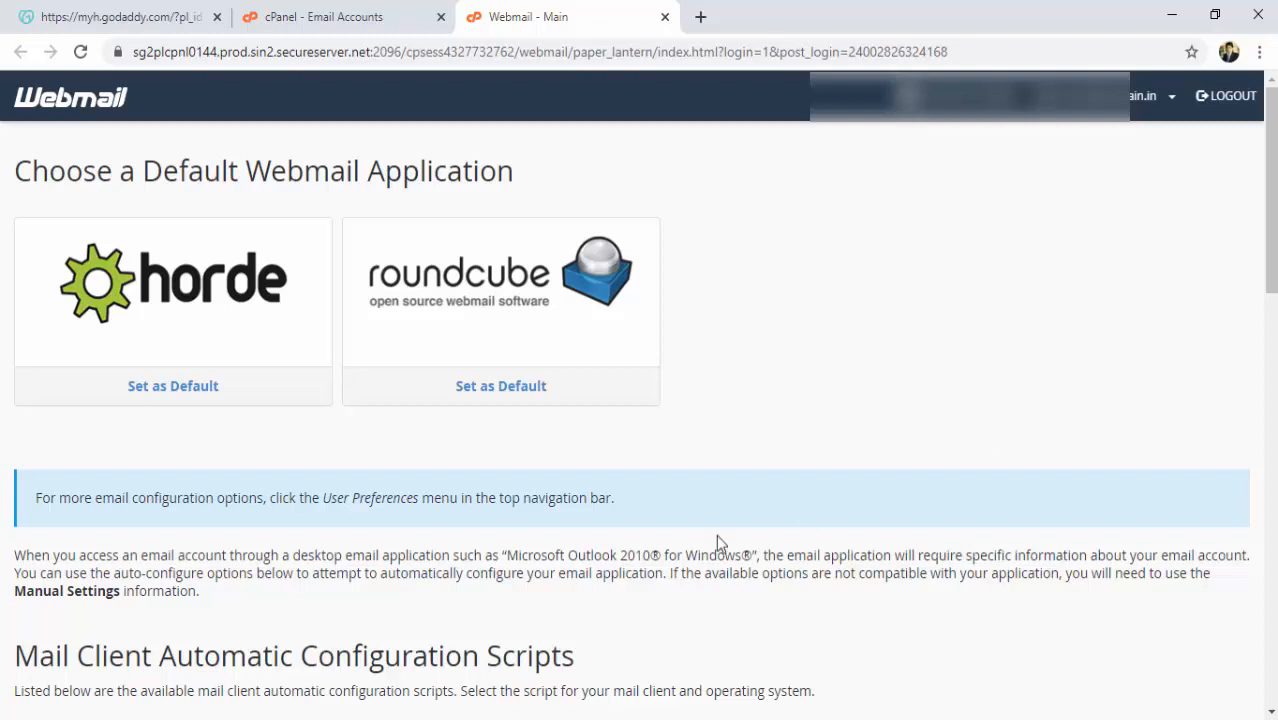
Make Roundcube the default webmail app and open the mailbox in Roundcube.
left_click(491, 398)
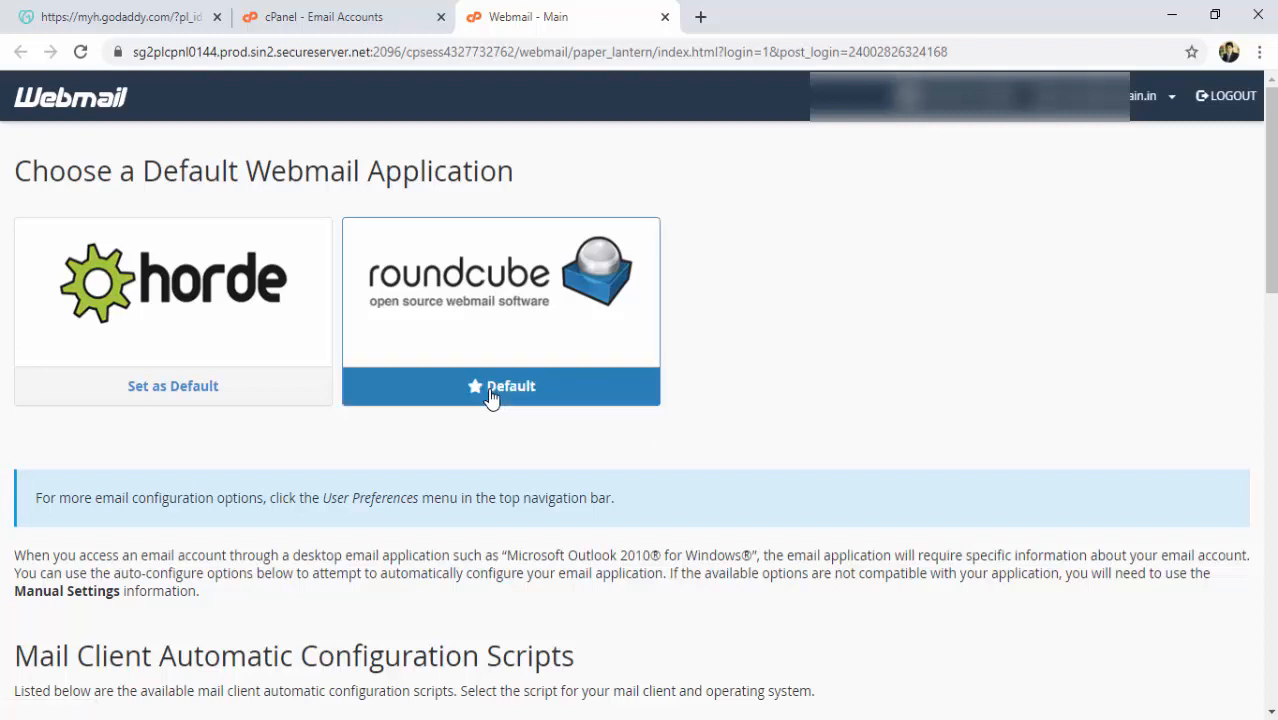
left_click(489, 309)
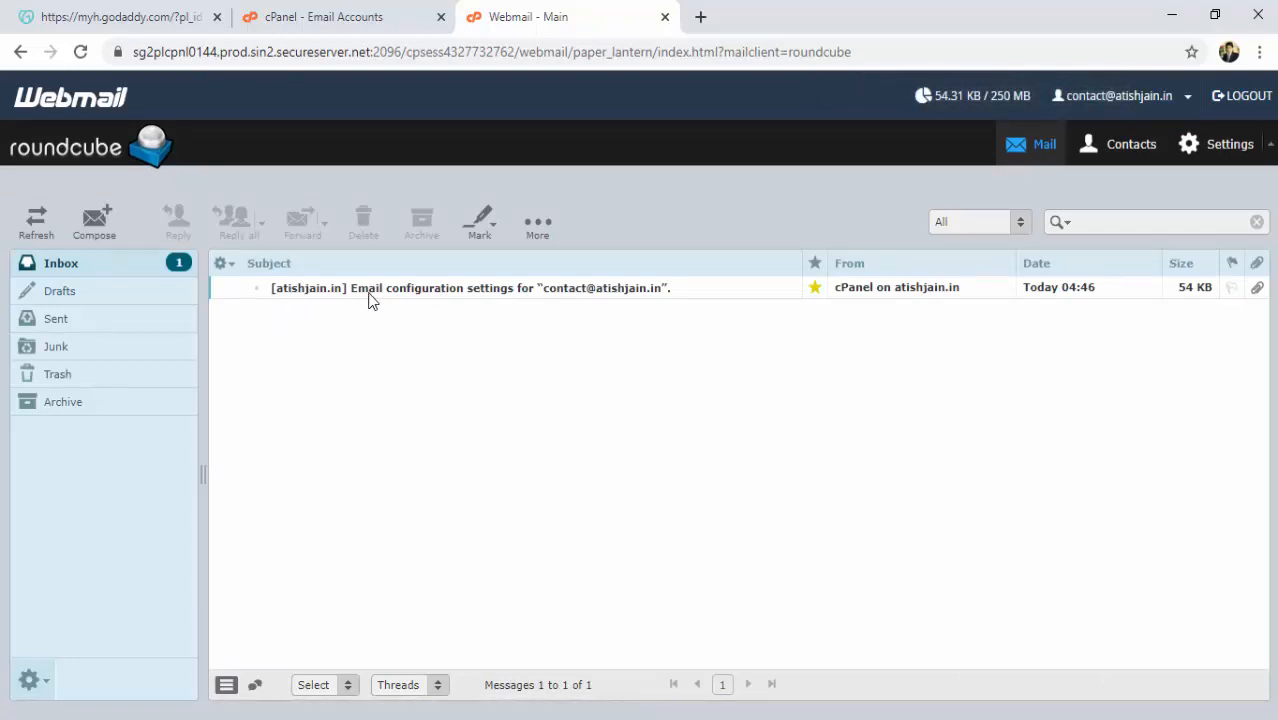
Read the Email configuration settings message, then log out of Roundcube.
double_click(550, 290)
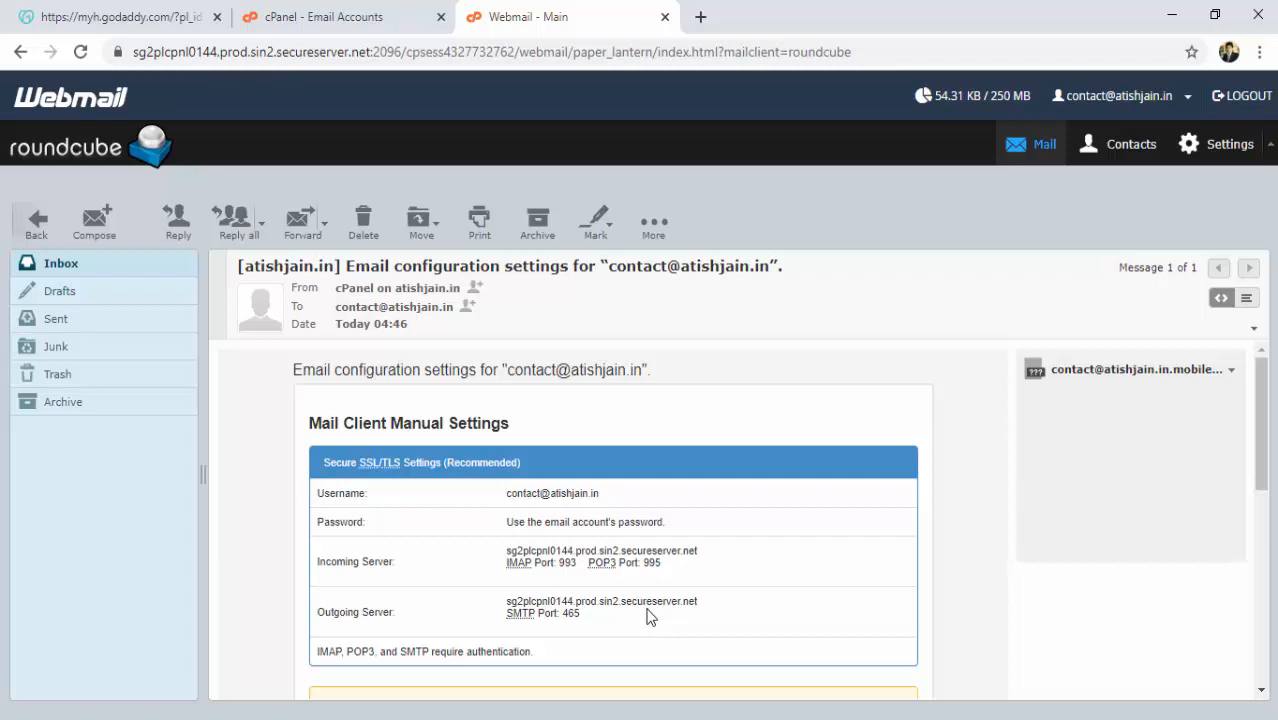
left_click(1245, 96)
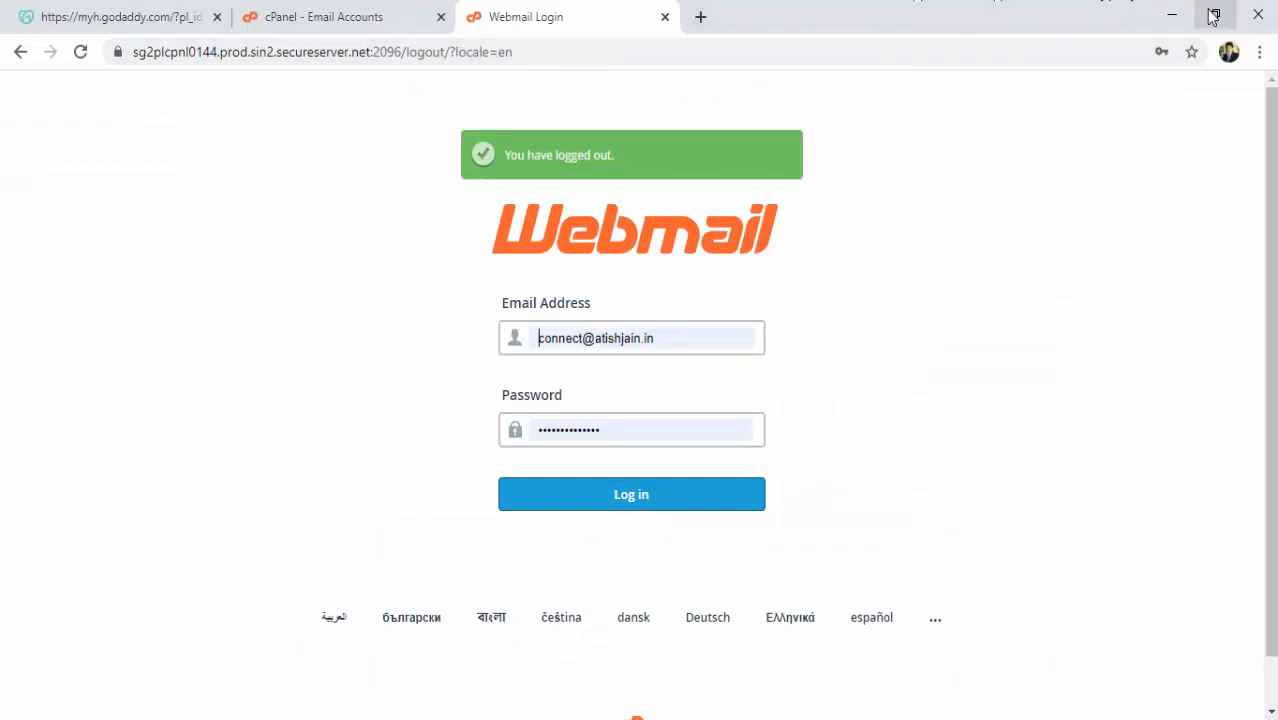
Restart Chrome and go to atishjain.in/webmail.
left_click(1259, 14)
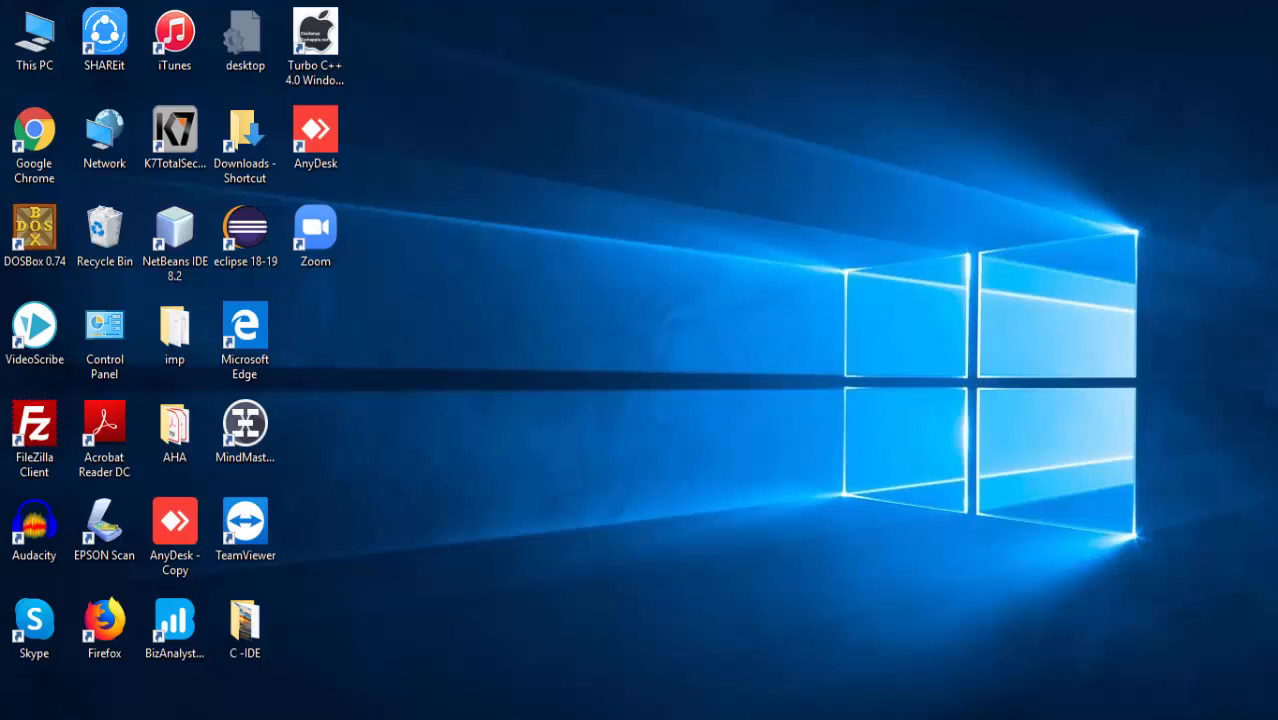
left_click(620, 719)
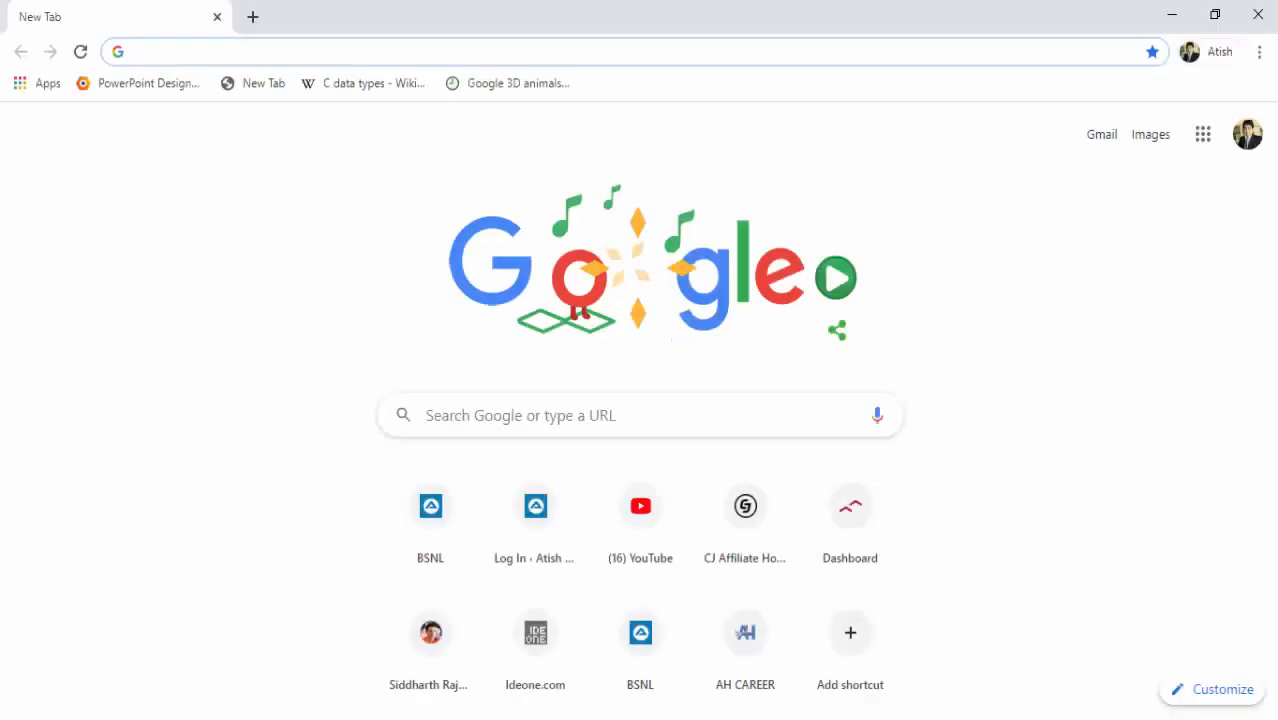
type("atishjain.in")
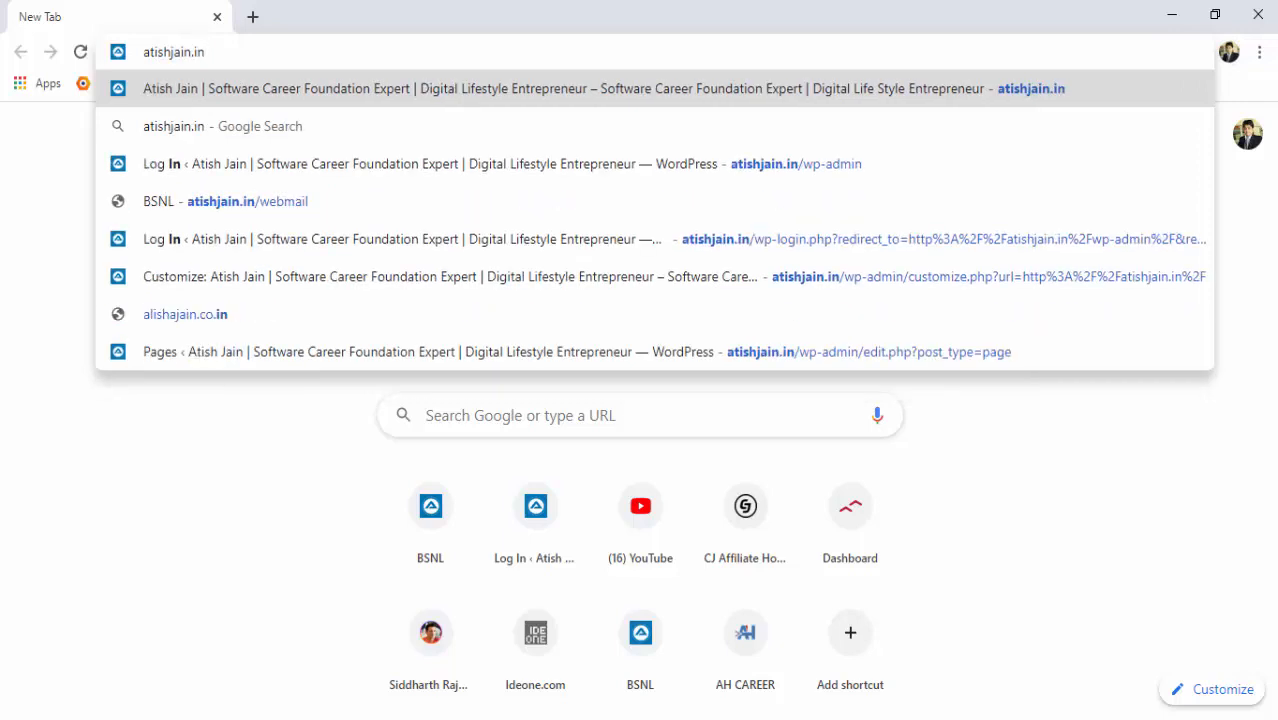
type("/")
key("Down")
key("Down")
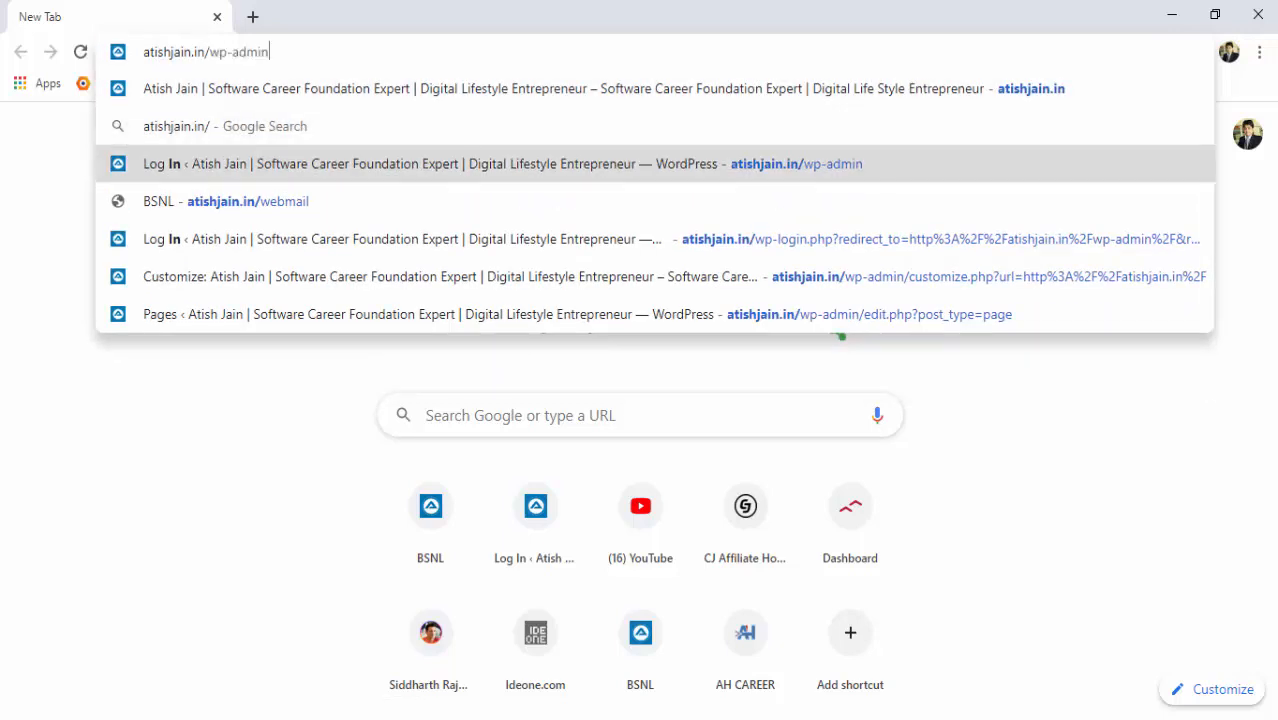
key("Down")
key("Return")
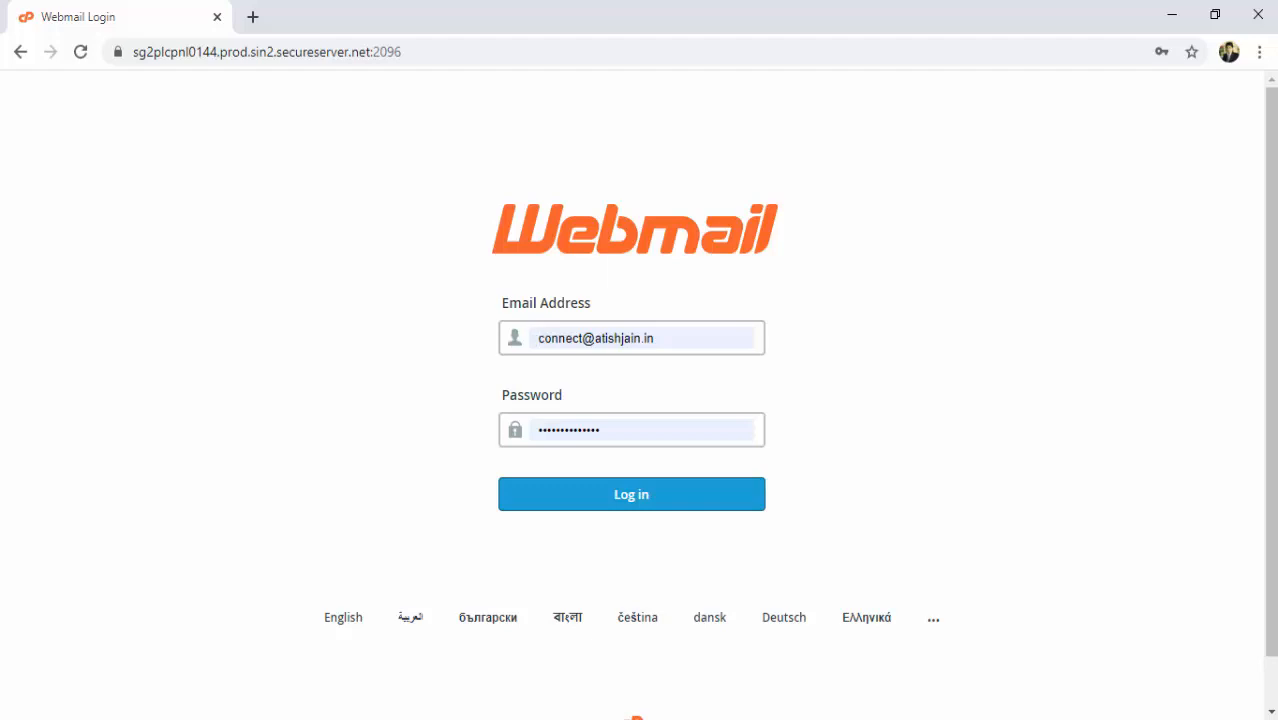
Sign in to Webmail with the contact mailbox's address and password.
key("ctrl+a")
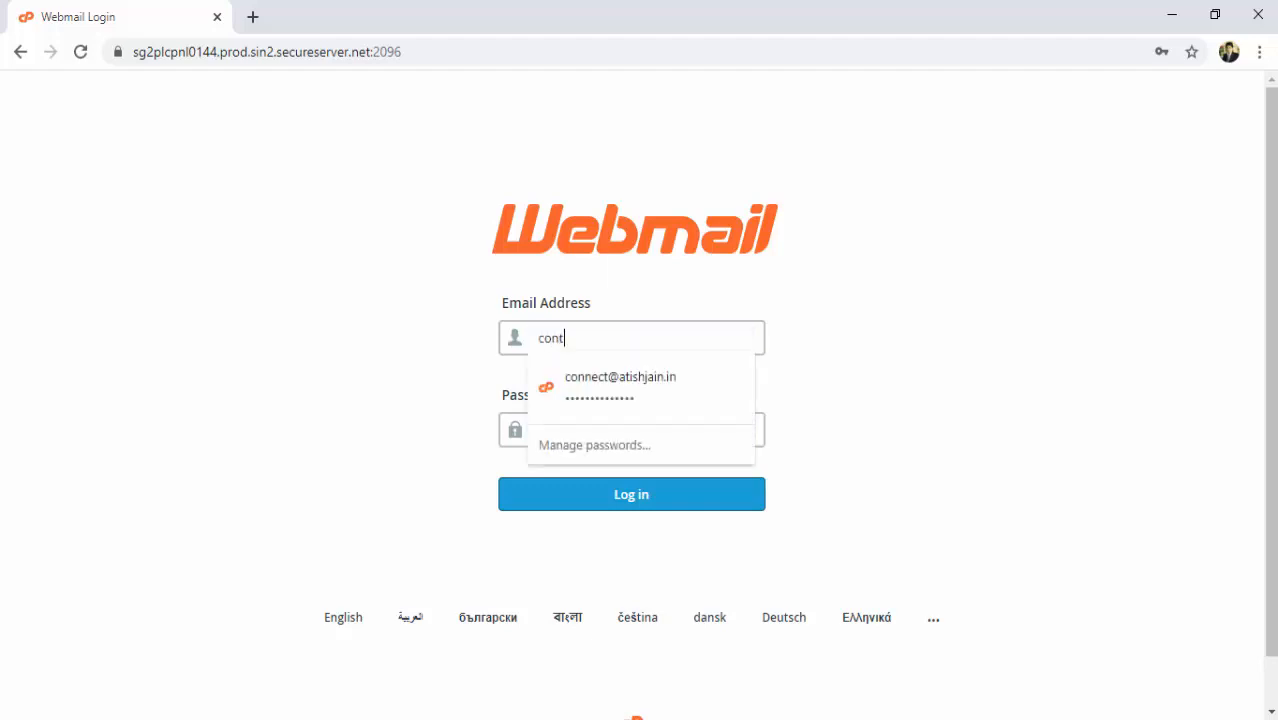
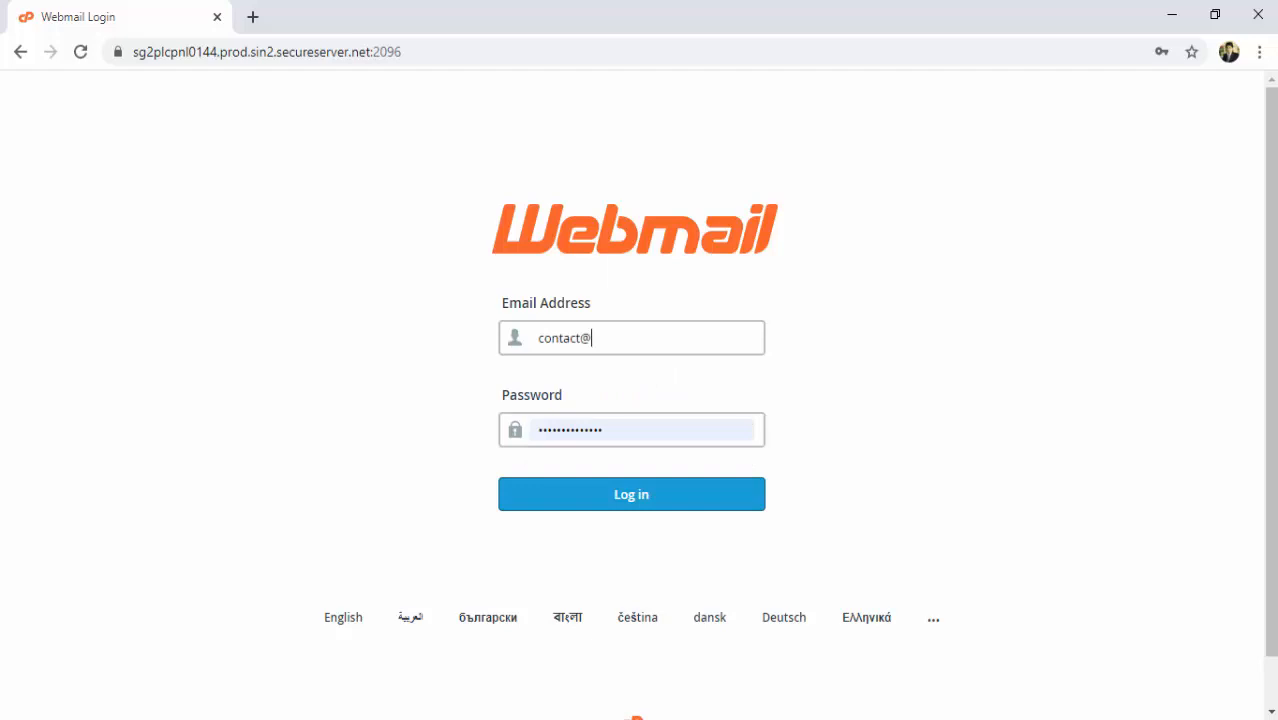
key("Tab")
type("•••••••")
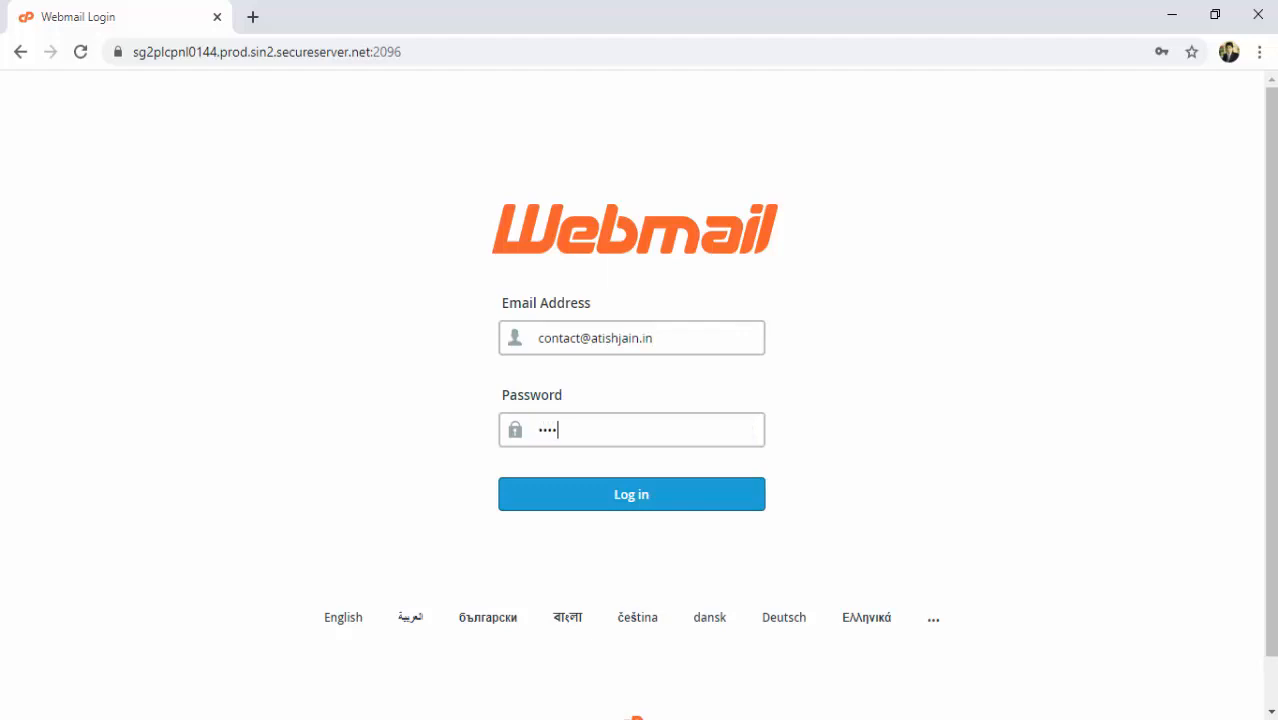
type("•")
left_click(646, 497)
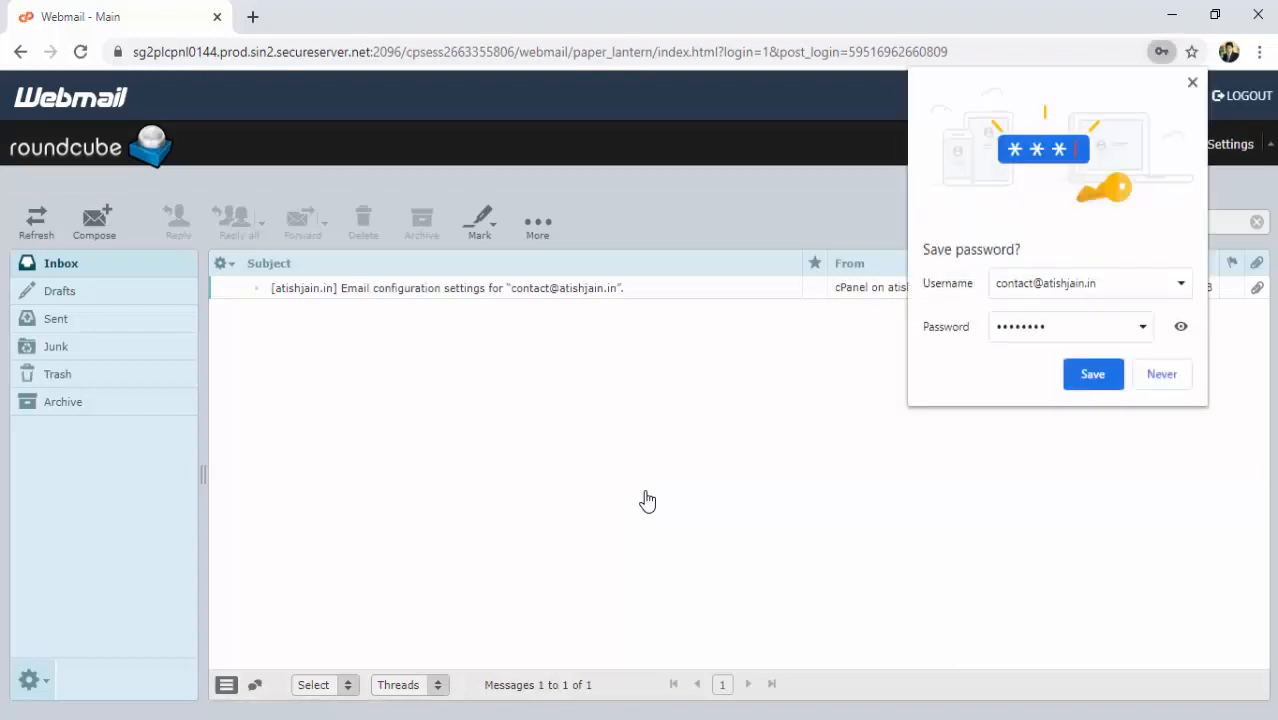
Decline Chrome's offer to save the mailbox password.
left_click(1161, 376)
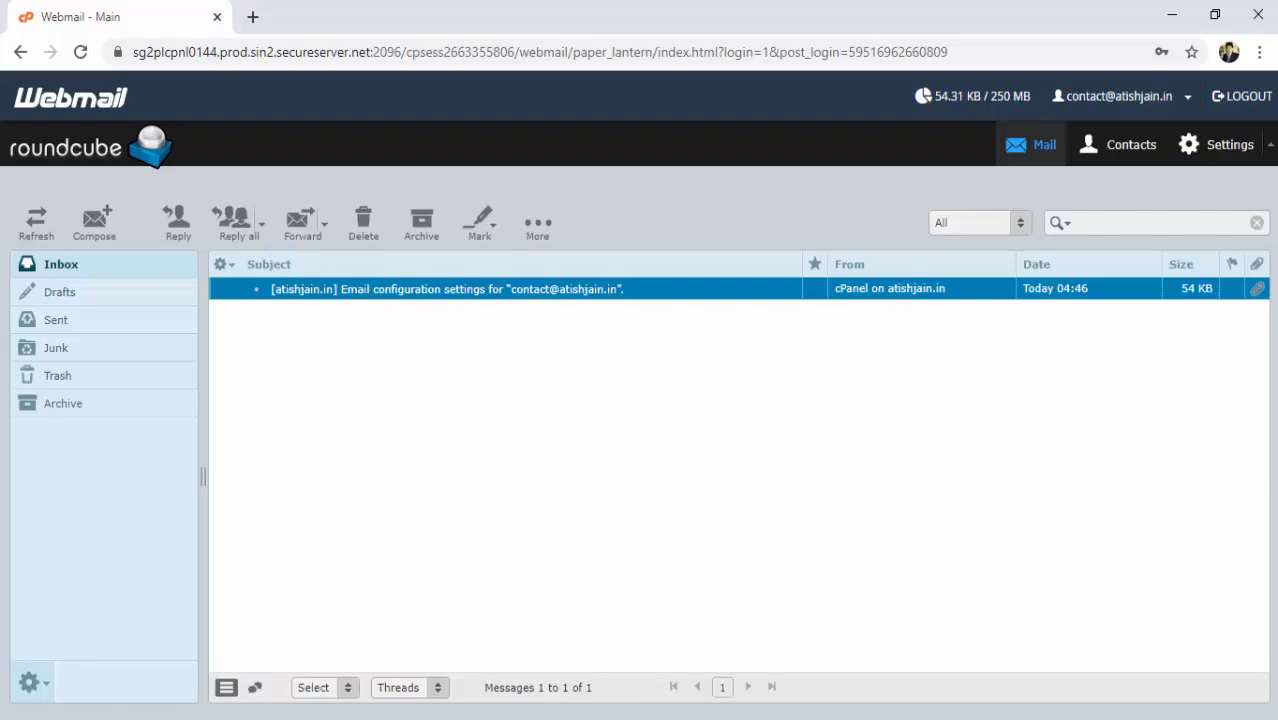
Bring Gmail to the front and open its full Settings on the Accounts and Import tab.
left_click(758, 718)
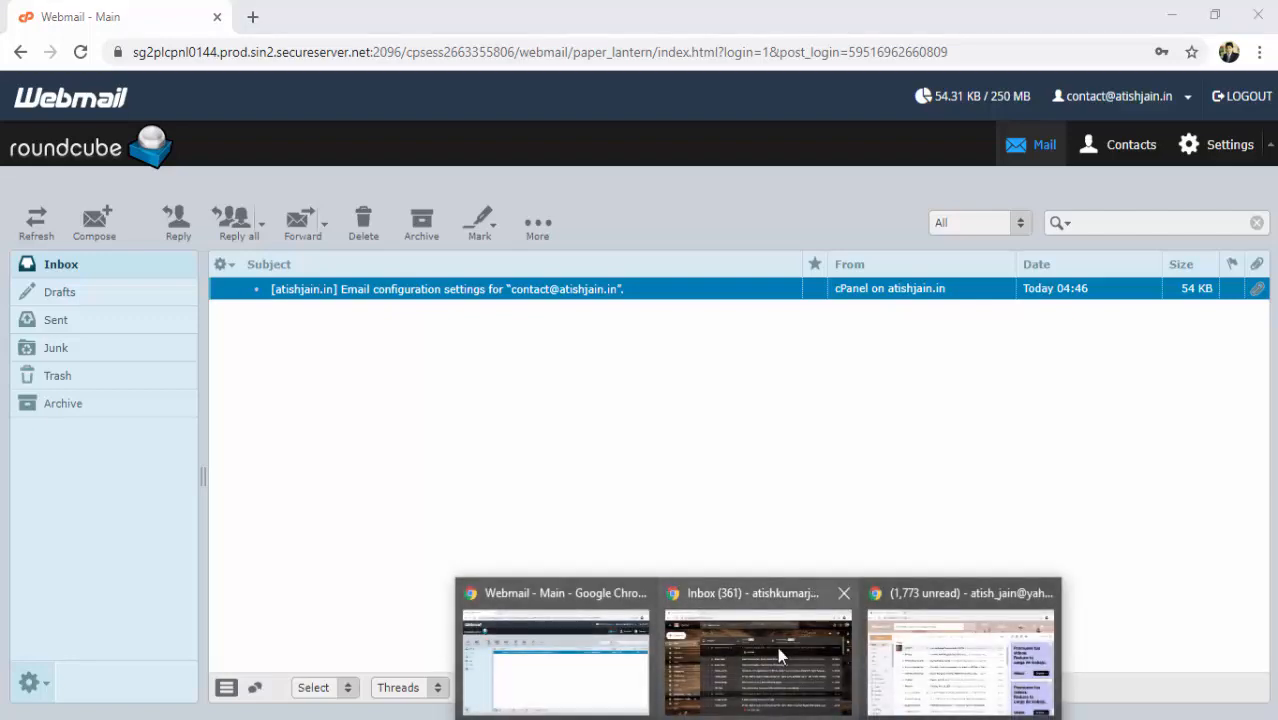
left_click(754, 610)
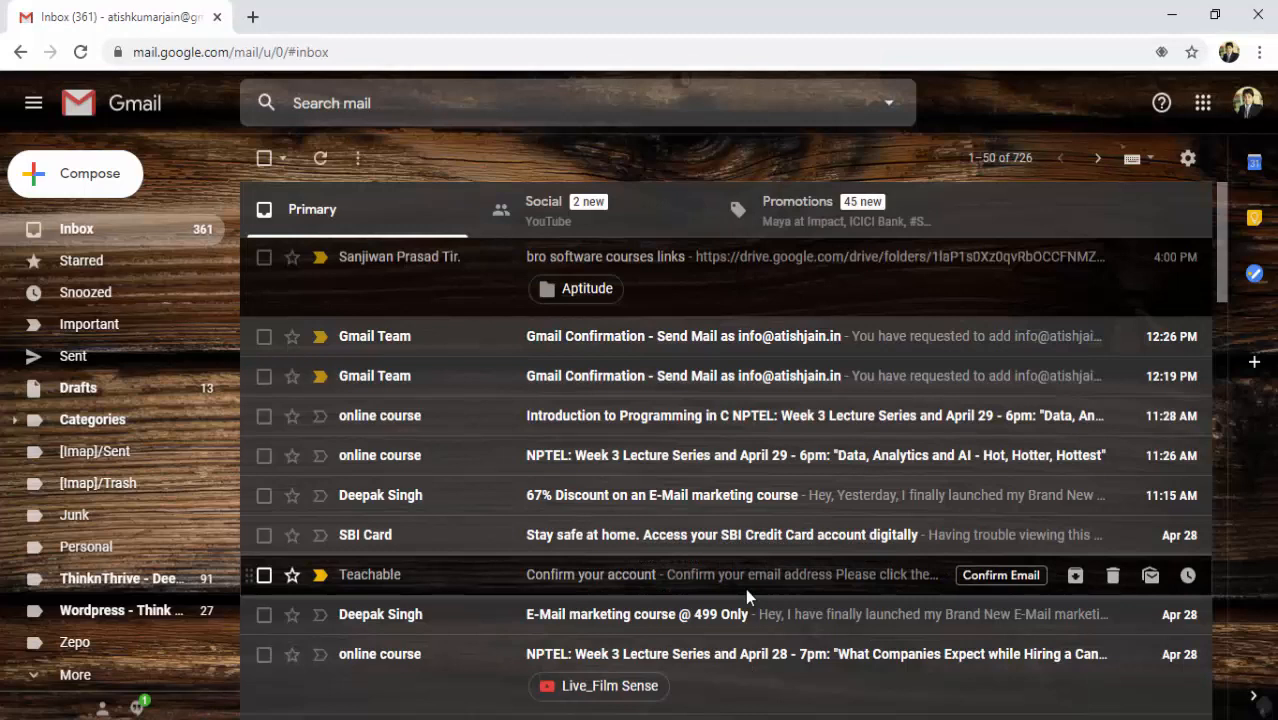
left_click(1189, 166)
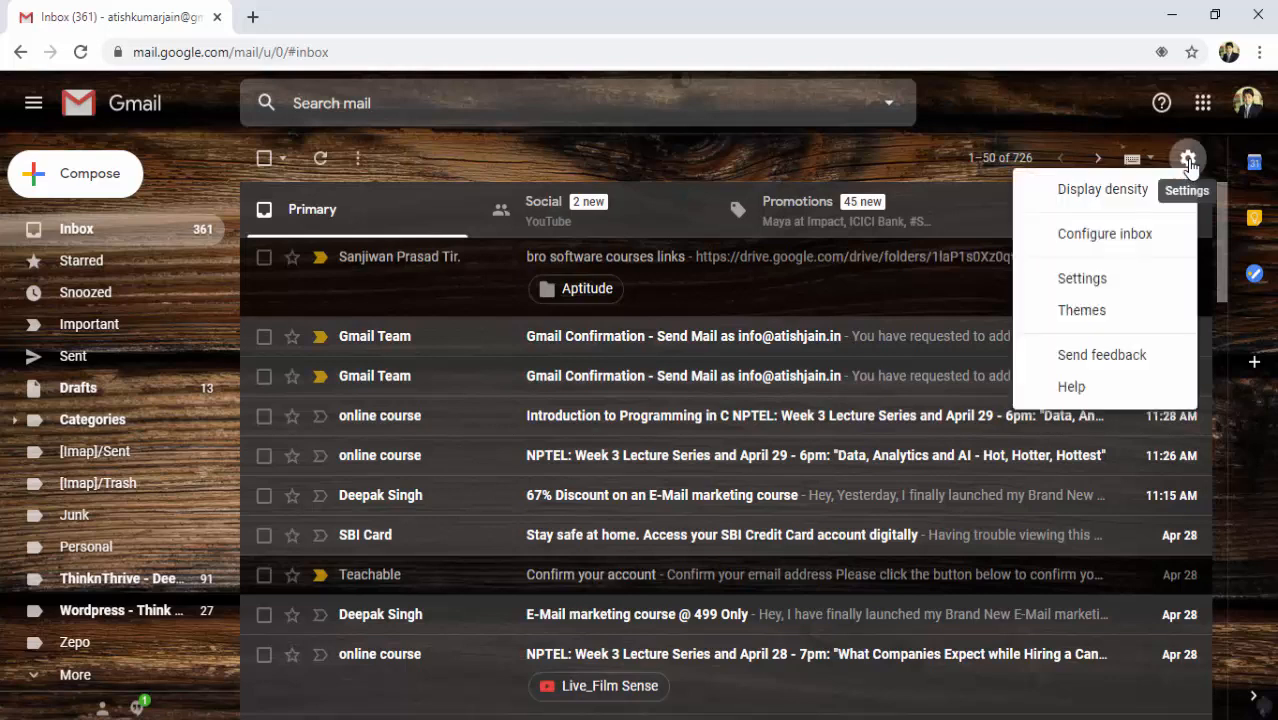
left_click(1079, 289)
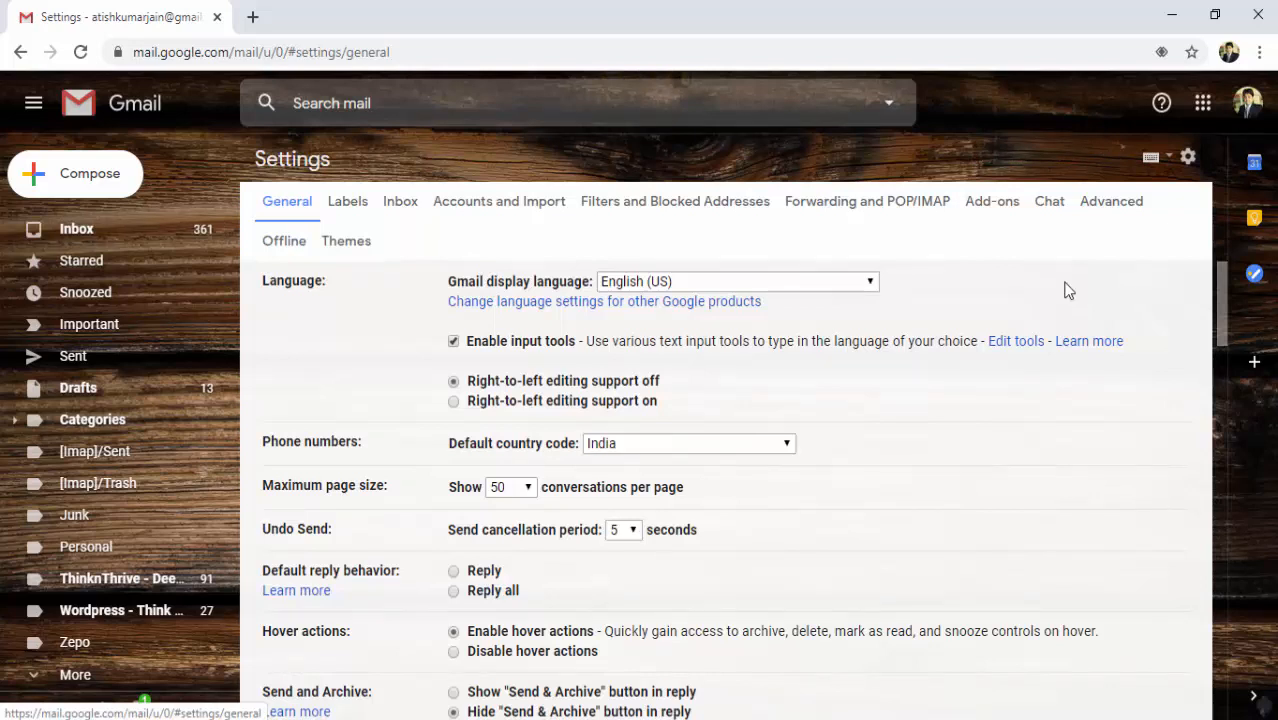
left_click(510, 210)
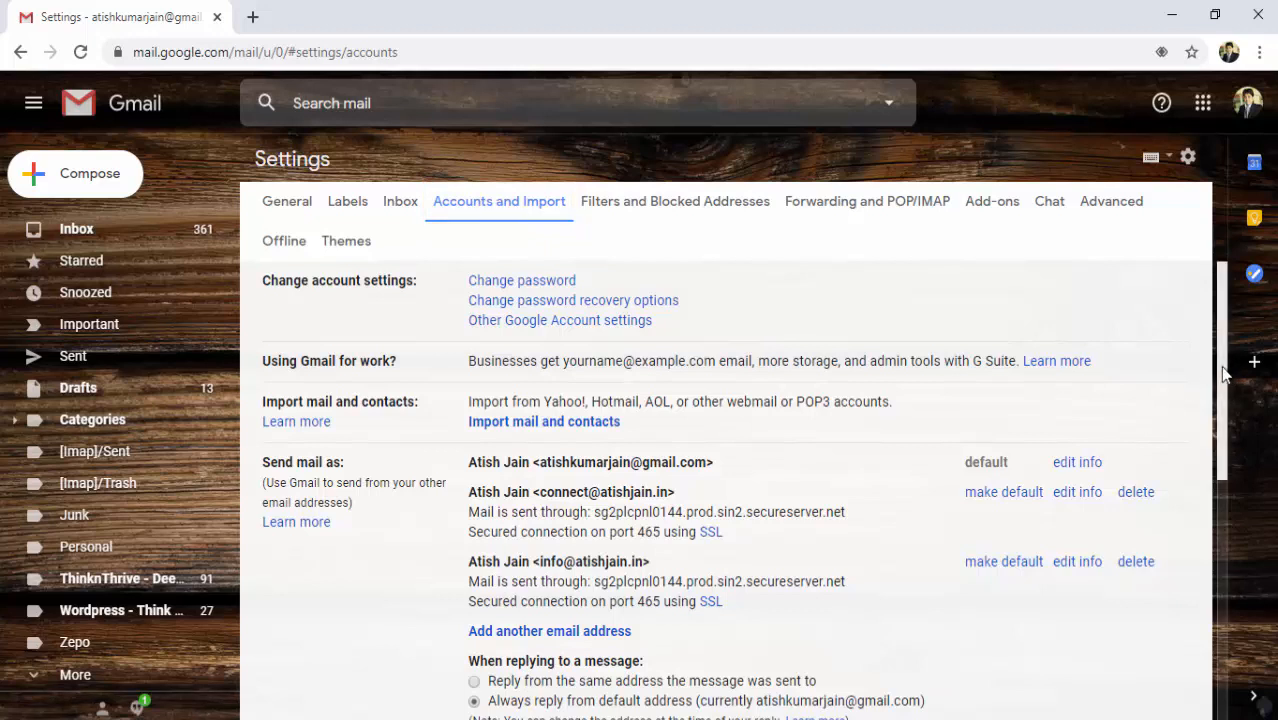
Scroll to Send mail as and start adding another email address.
left_click_drag(1226, 372, 1246, 459)
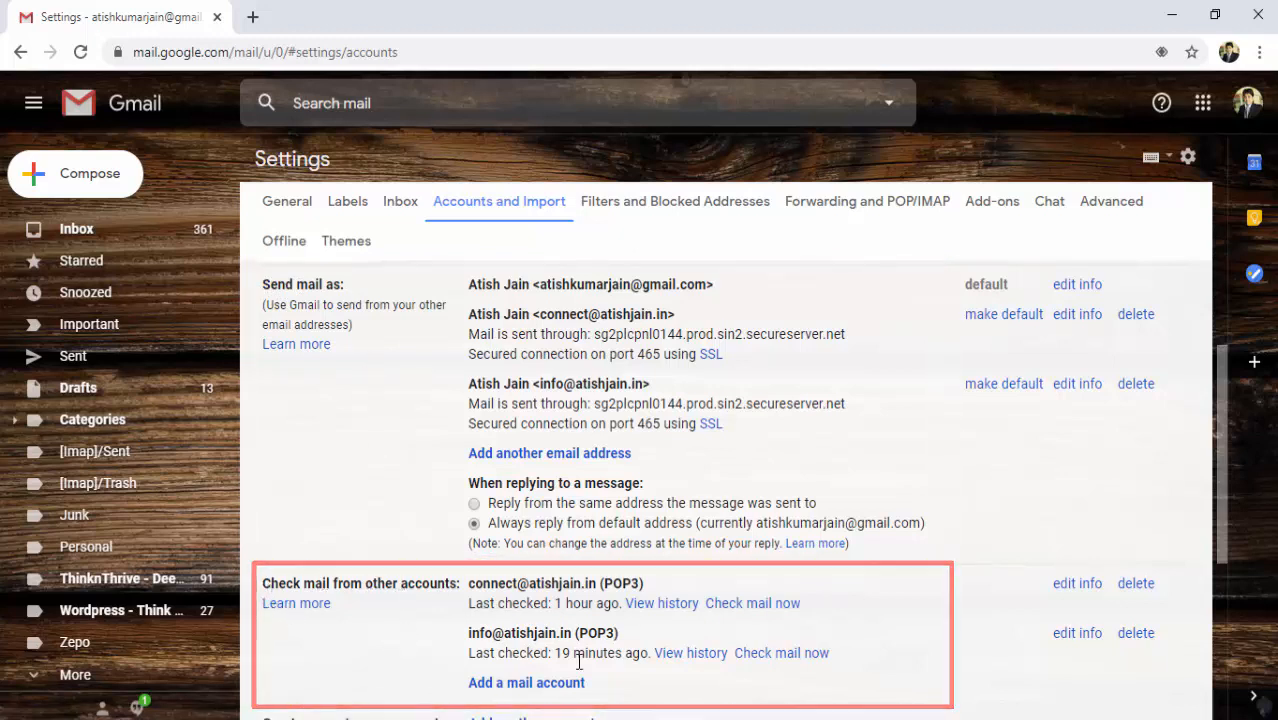
left_click(549, 453)
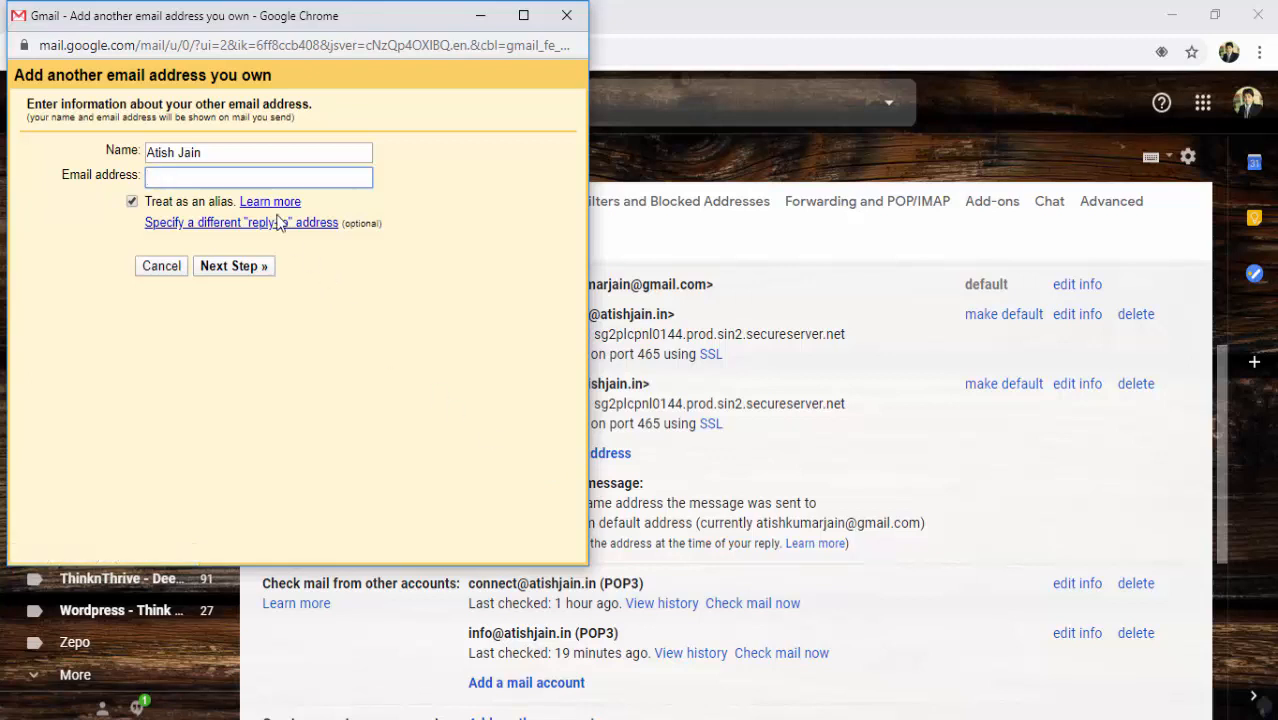
Enter the domain's contact address as the send-as email and continue to the SMTP step.
left_click(219, 152)
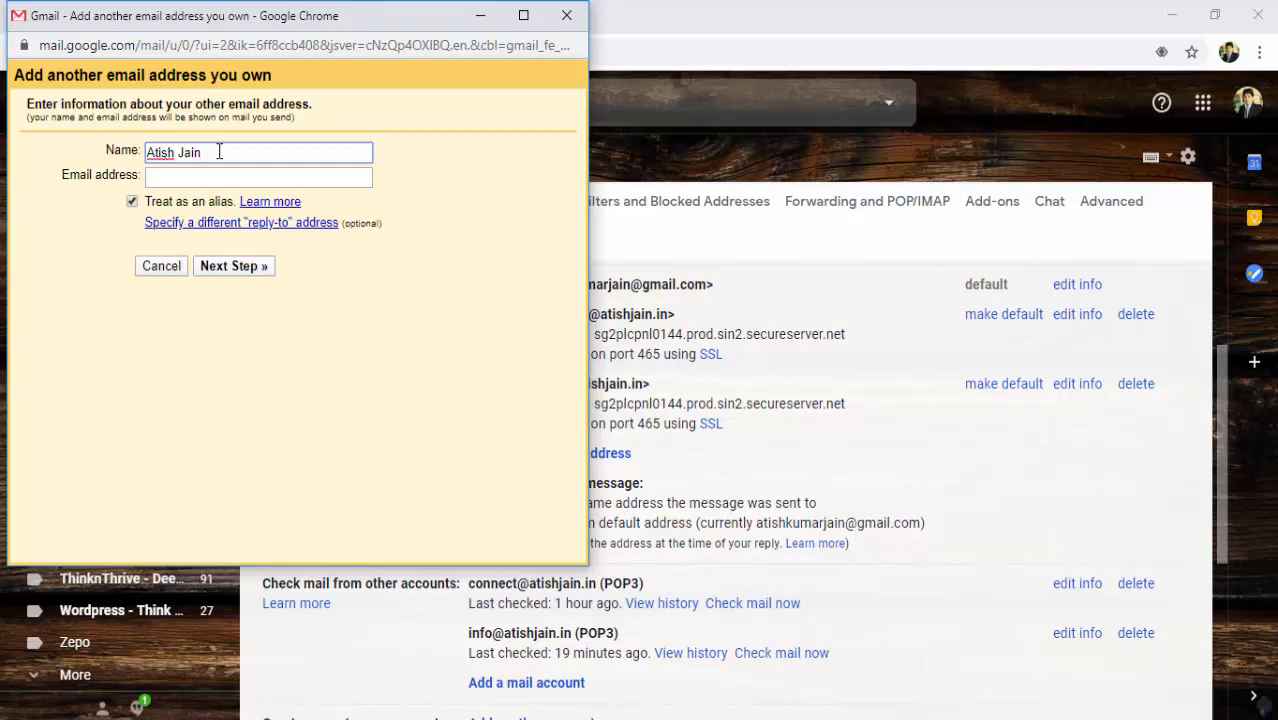
left_click(170, 176)
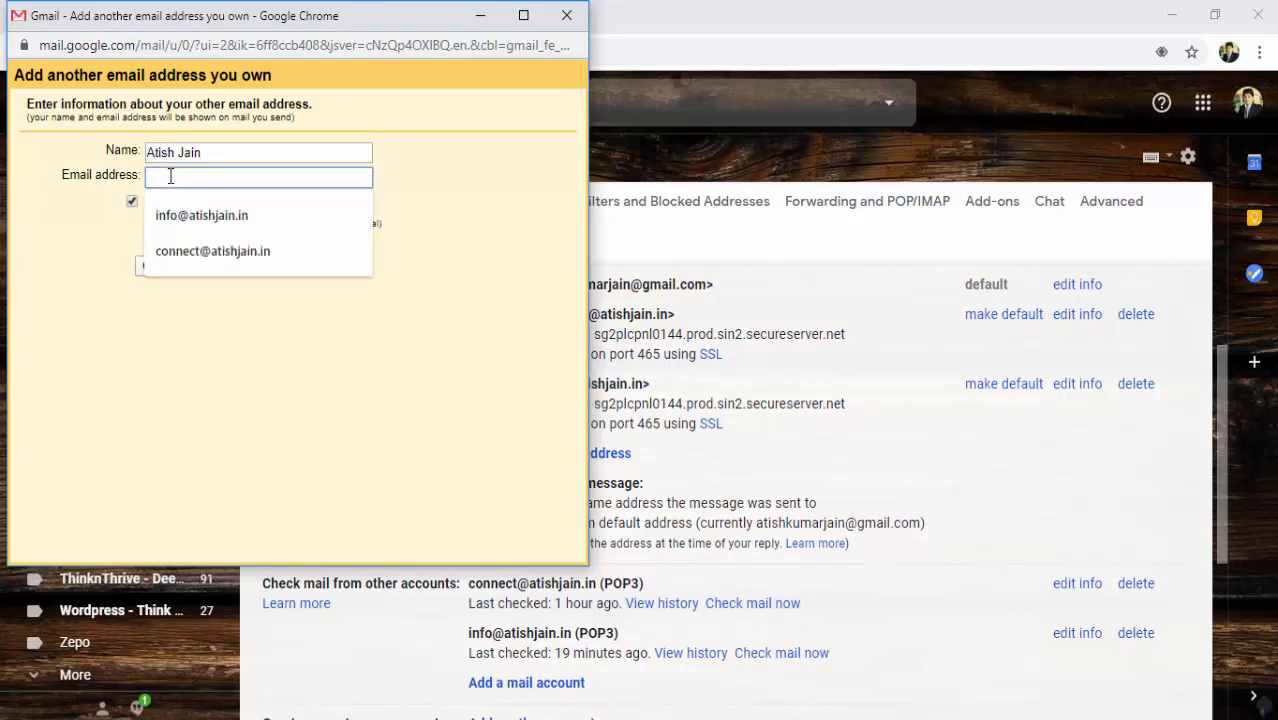
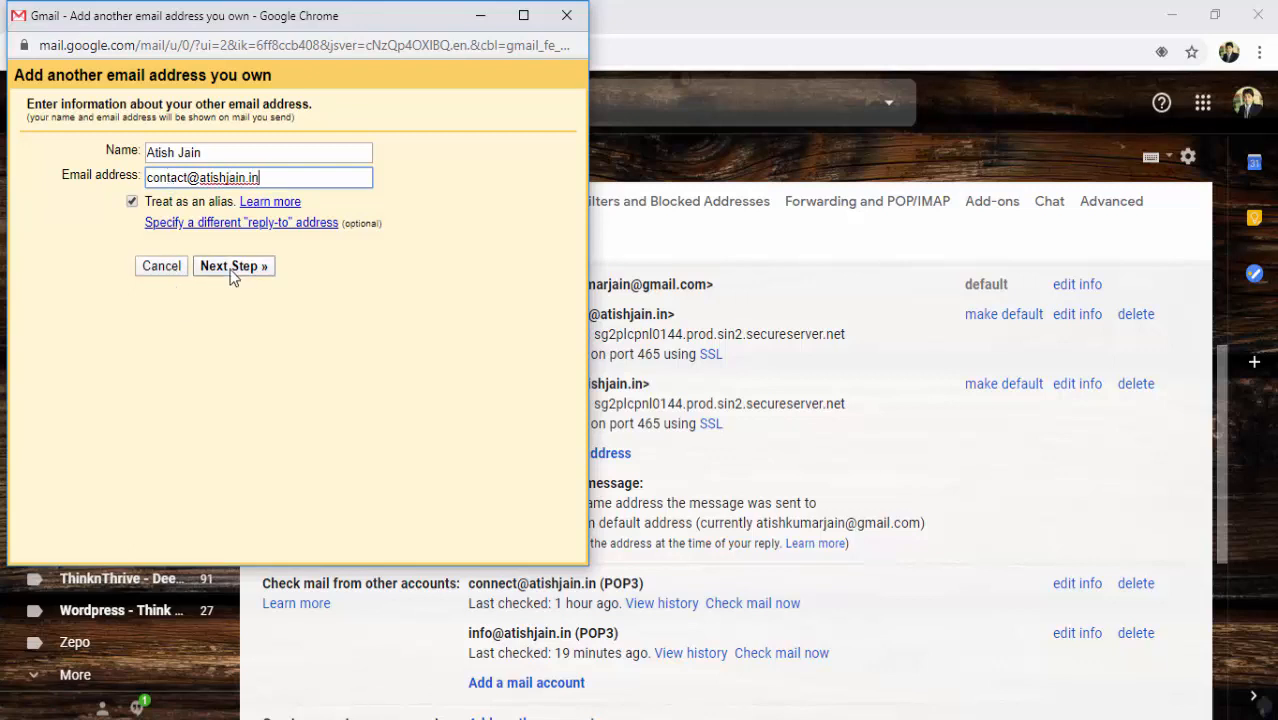
left_click(232, 268)
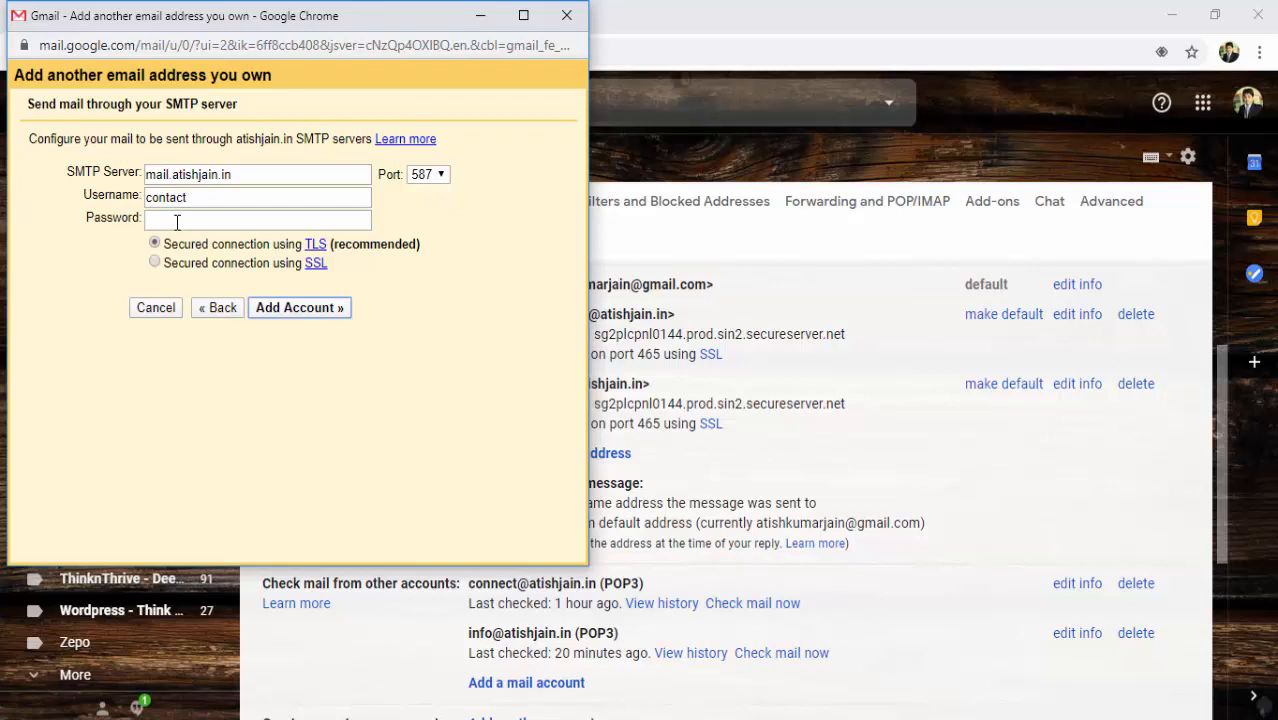
Complete the SMTP username with the domain suffix and enter the mailbox password.
left_click(209, 197)
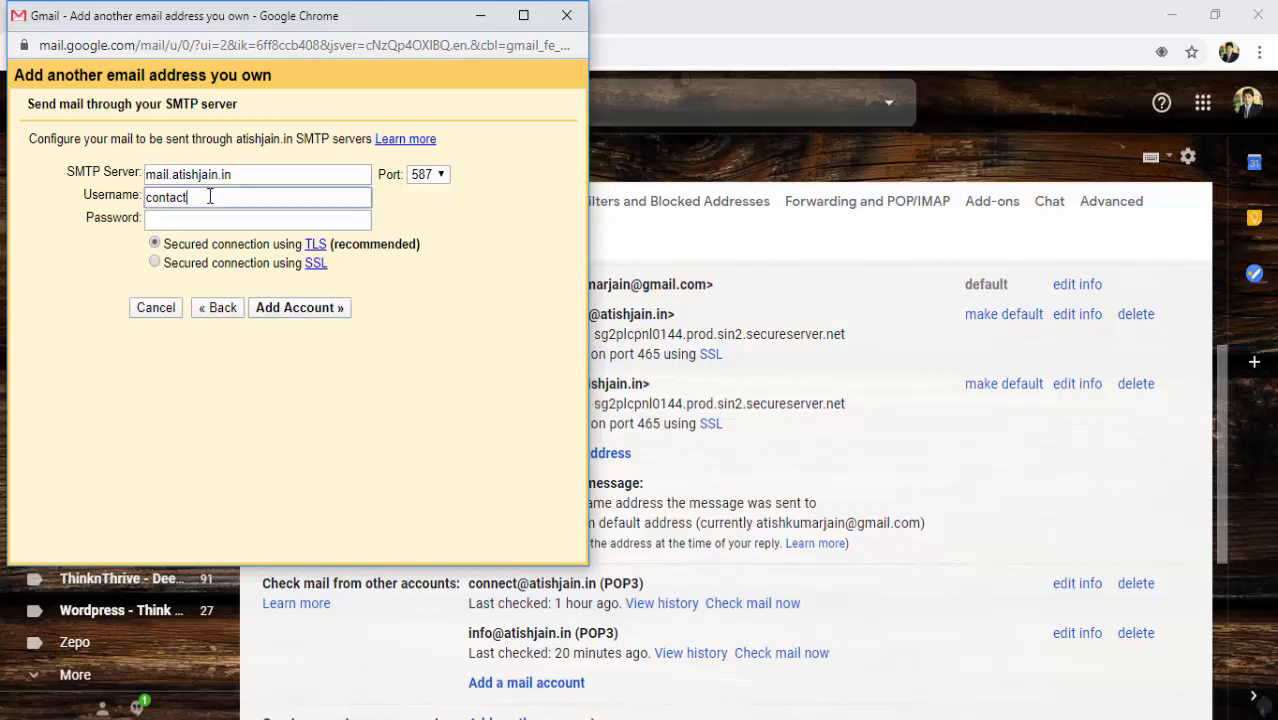
type("@atishjain.in")
key("Tab")
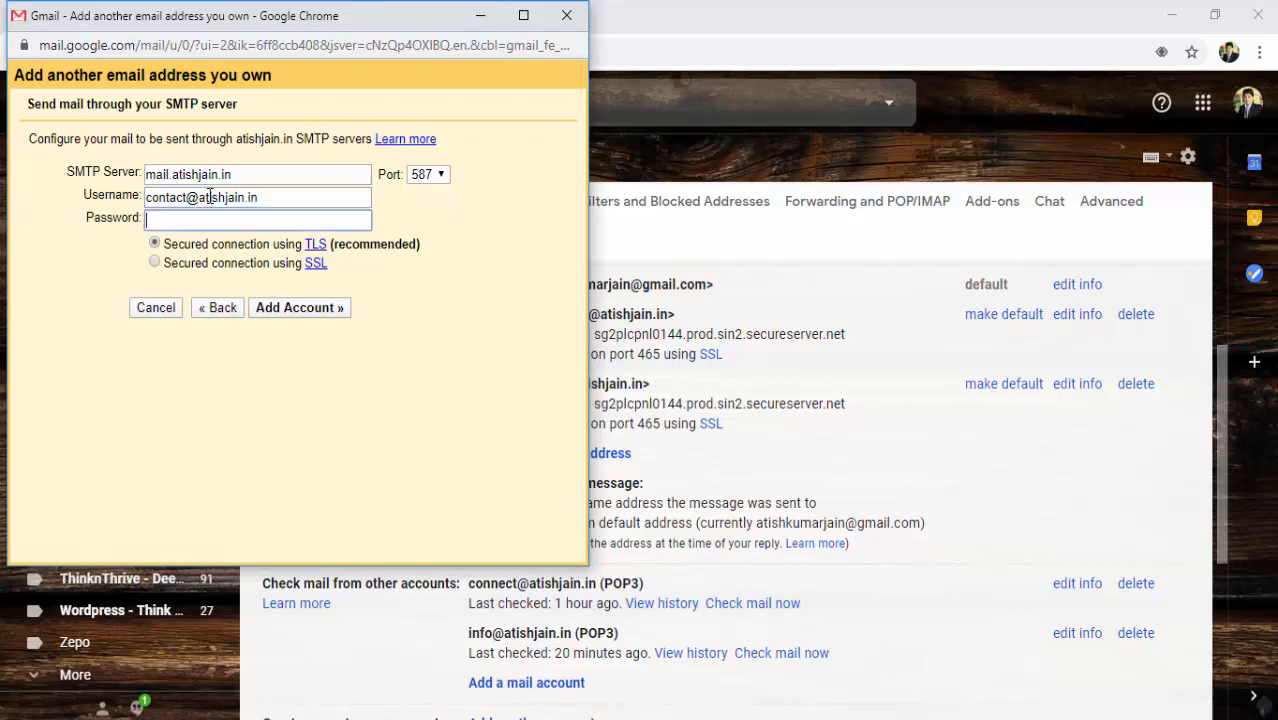
type("********")
mouse_move(740, 716)
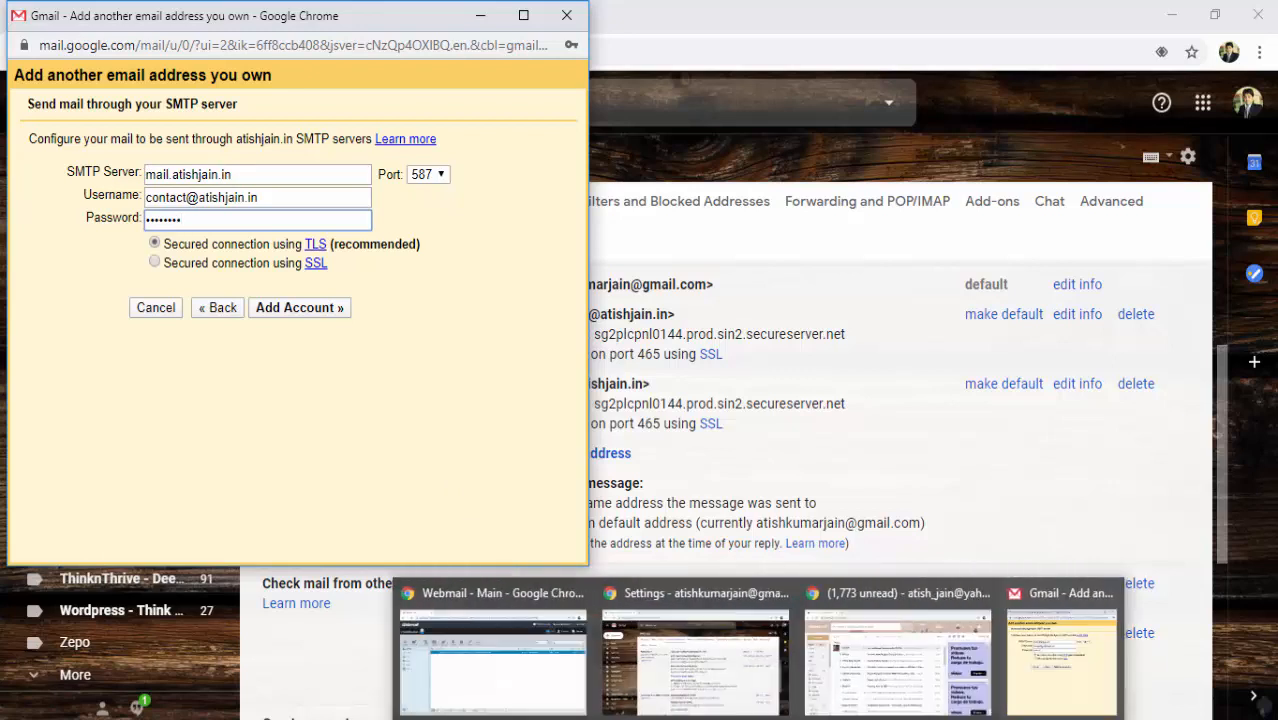
Copy outgoing server sg2plcpnl0144.prod.sin2.secureserver.net from the Roundcube configuration email.
left_click(531, 700)
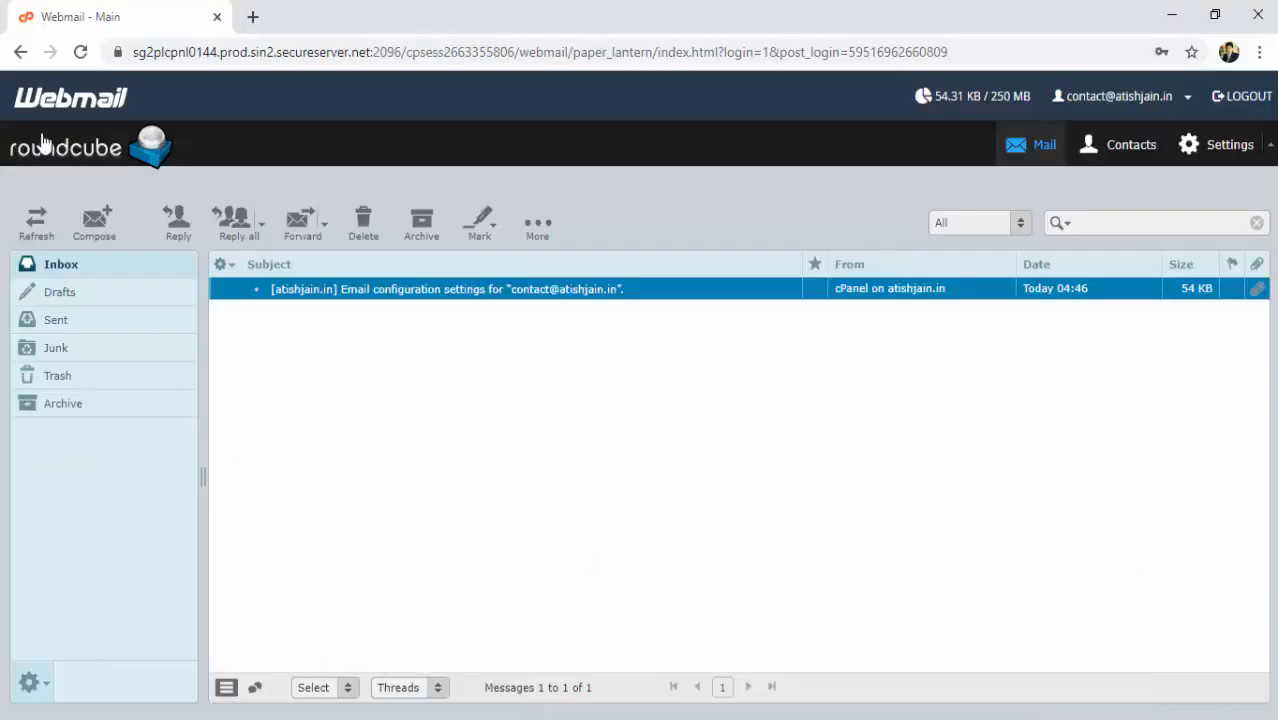
left_click(440, 292)
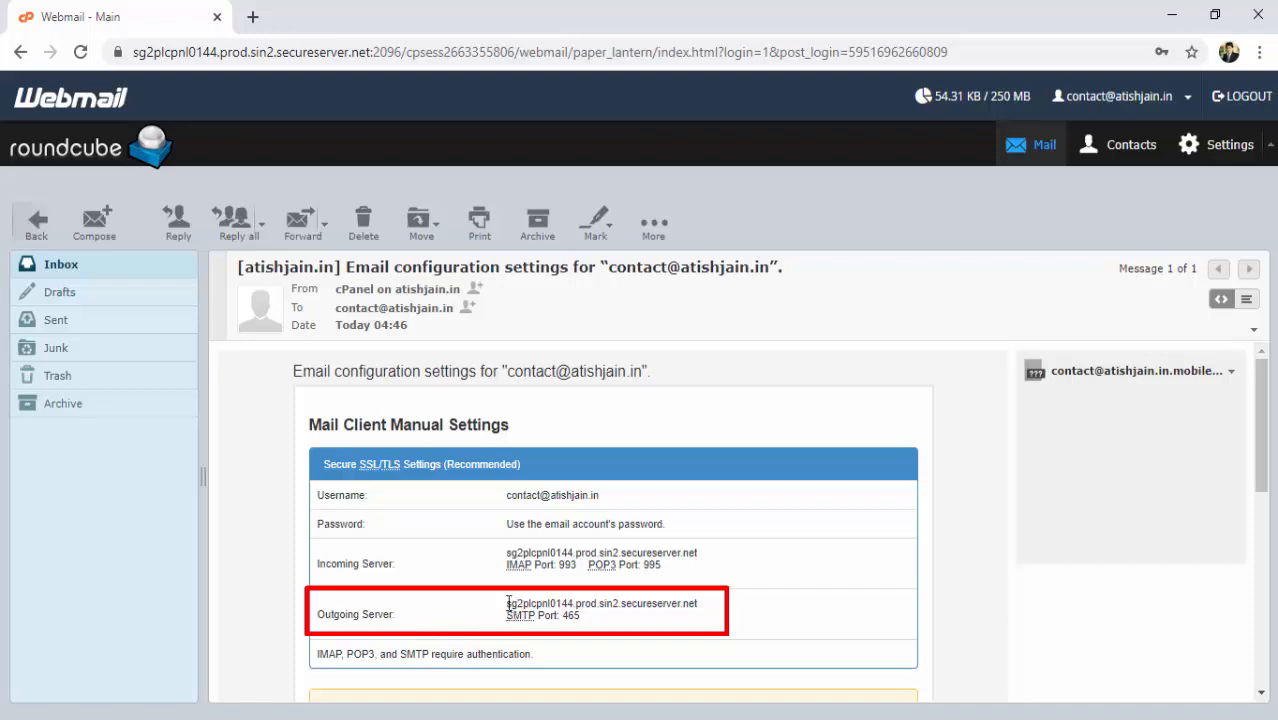
left_click_drag(508, 603, 714, 604)
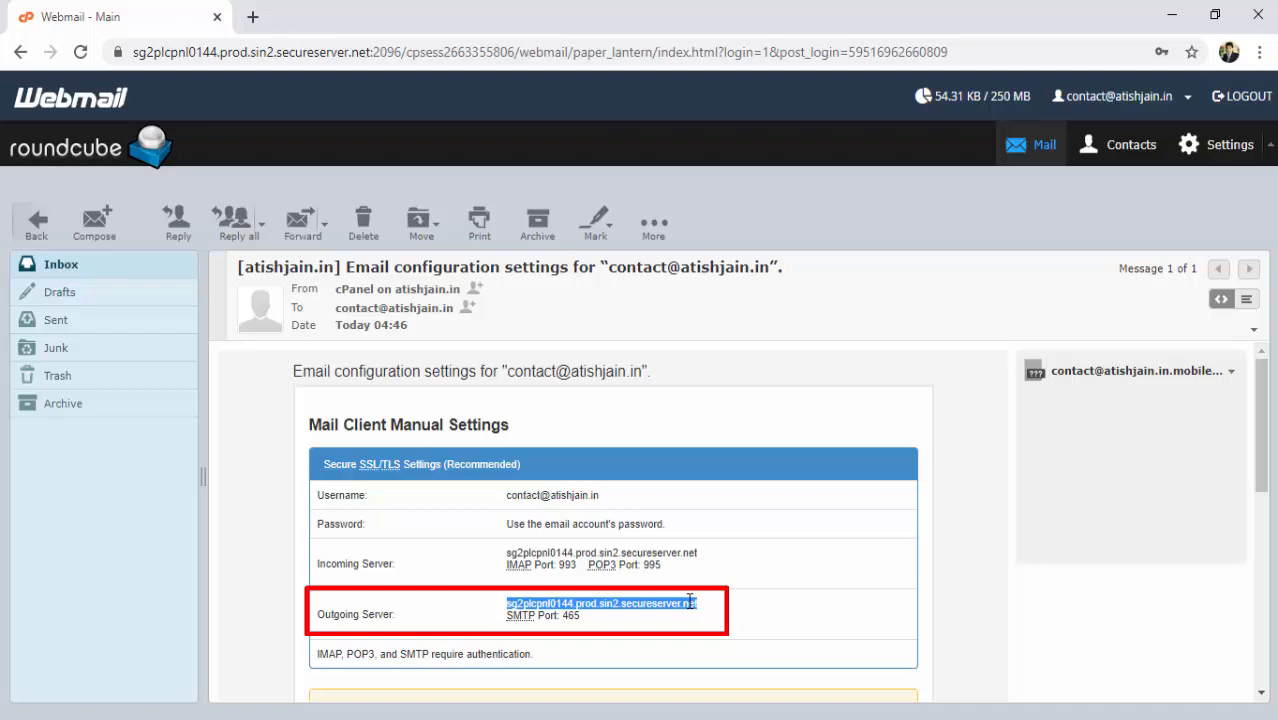
right_click(690, 601)
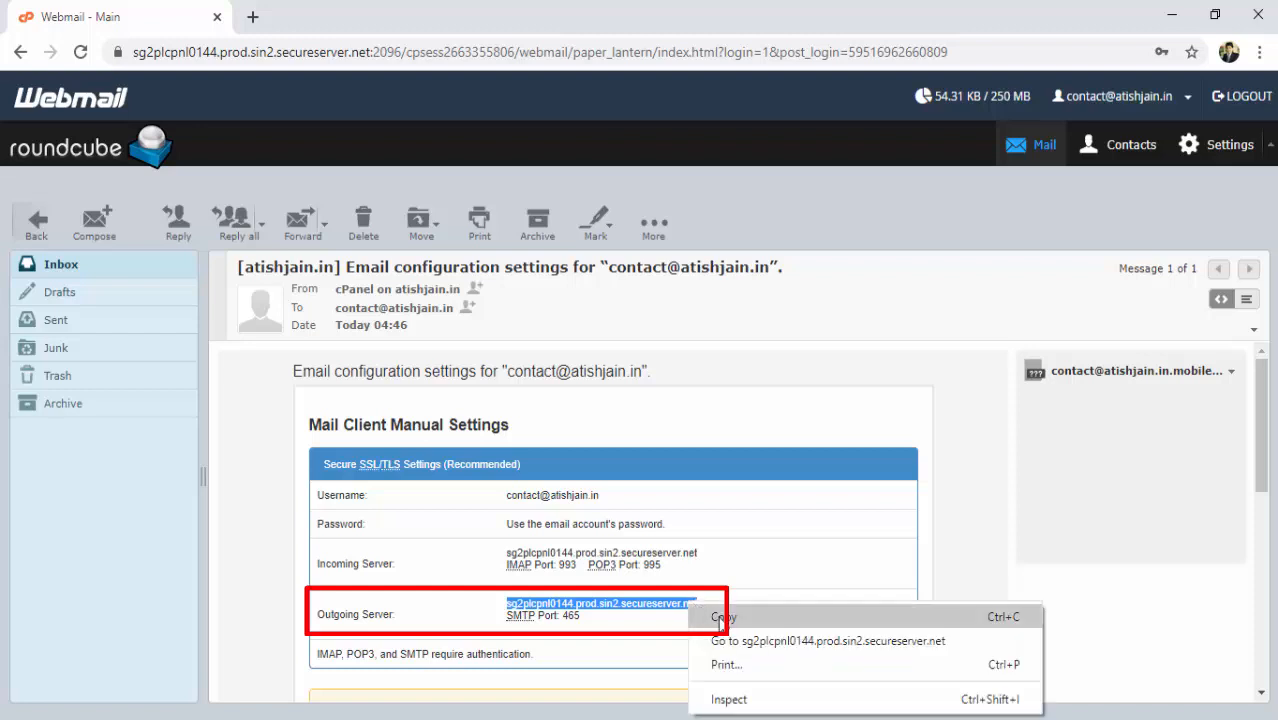
left_click(719, 618)
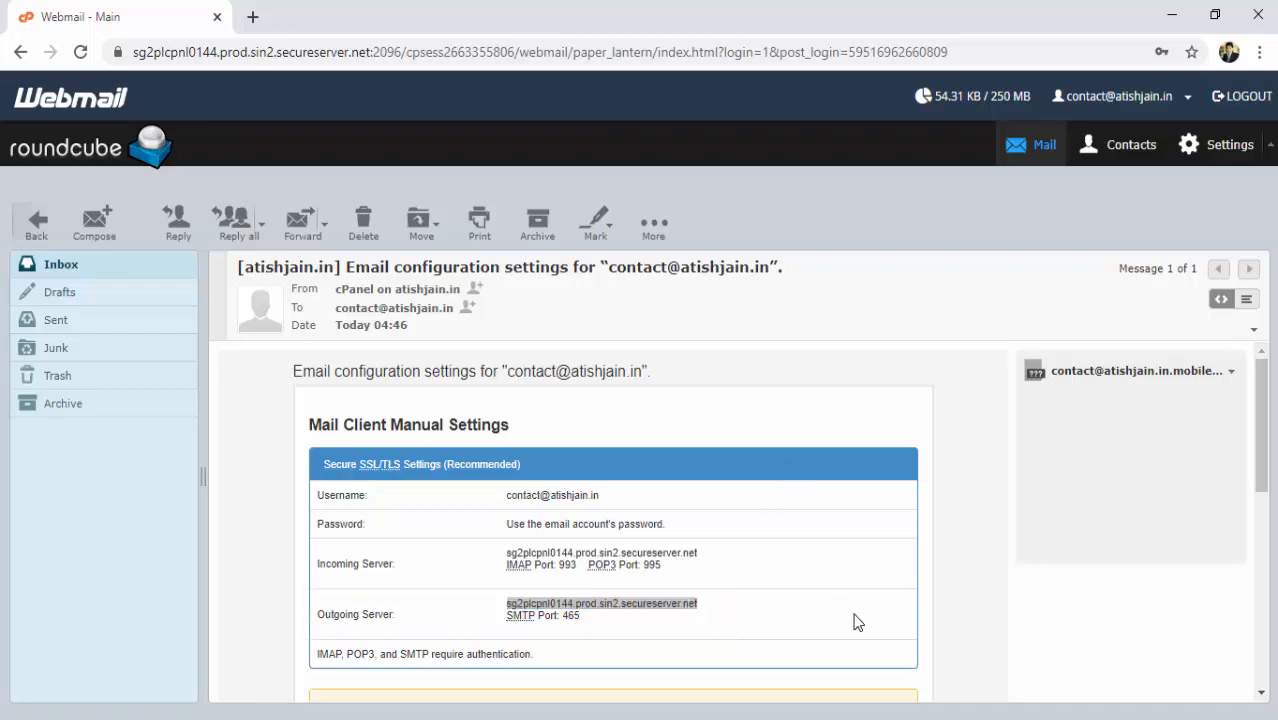
key("alt+Tab")
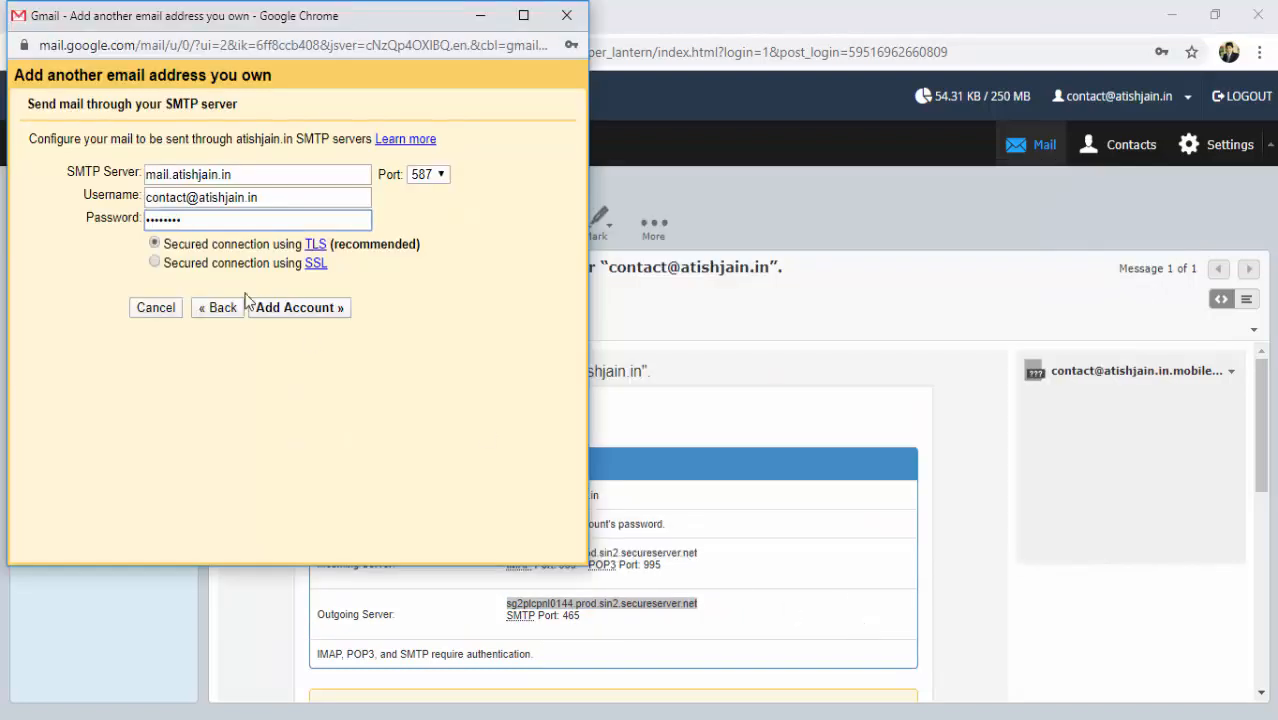
Replace the SMTP server with the copied hostname, choose port 465, and add the account.
left_click(243, 173)
double_click(243, 173)
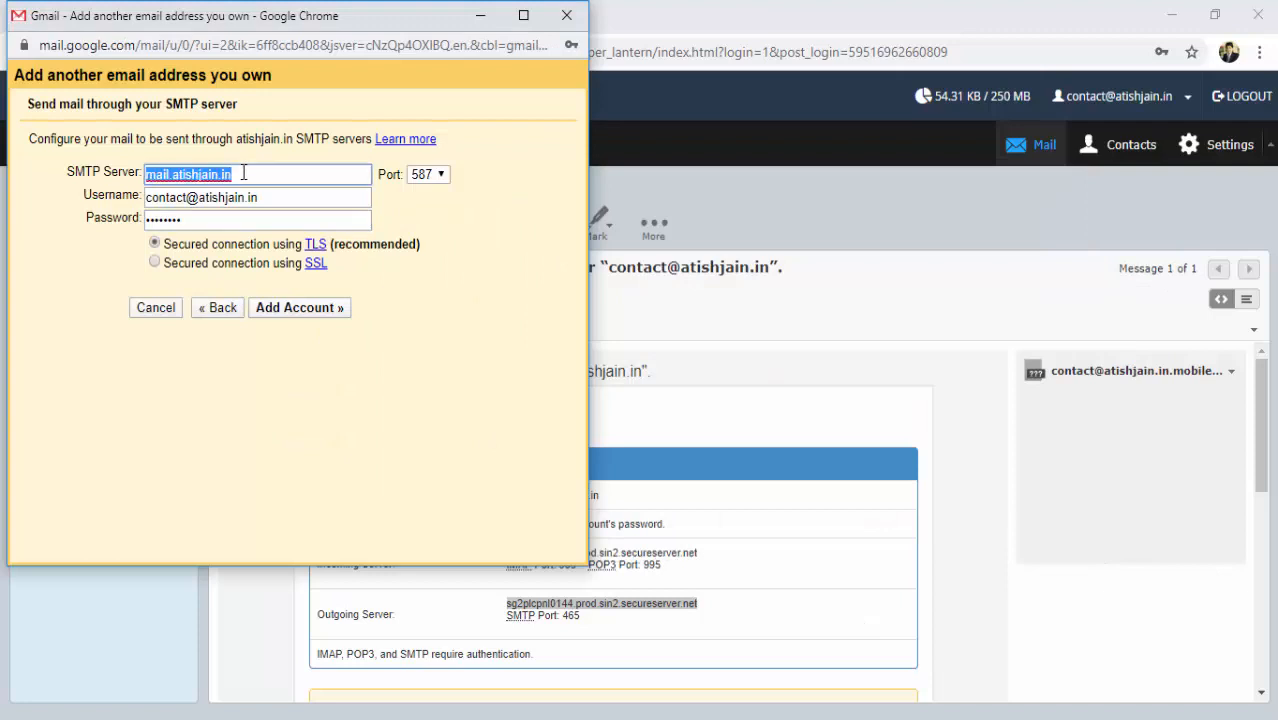
key("ctrl+v")
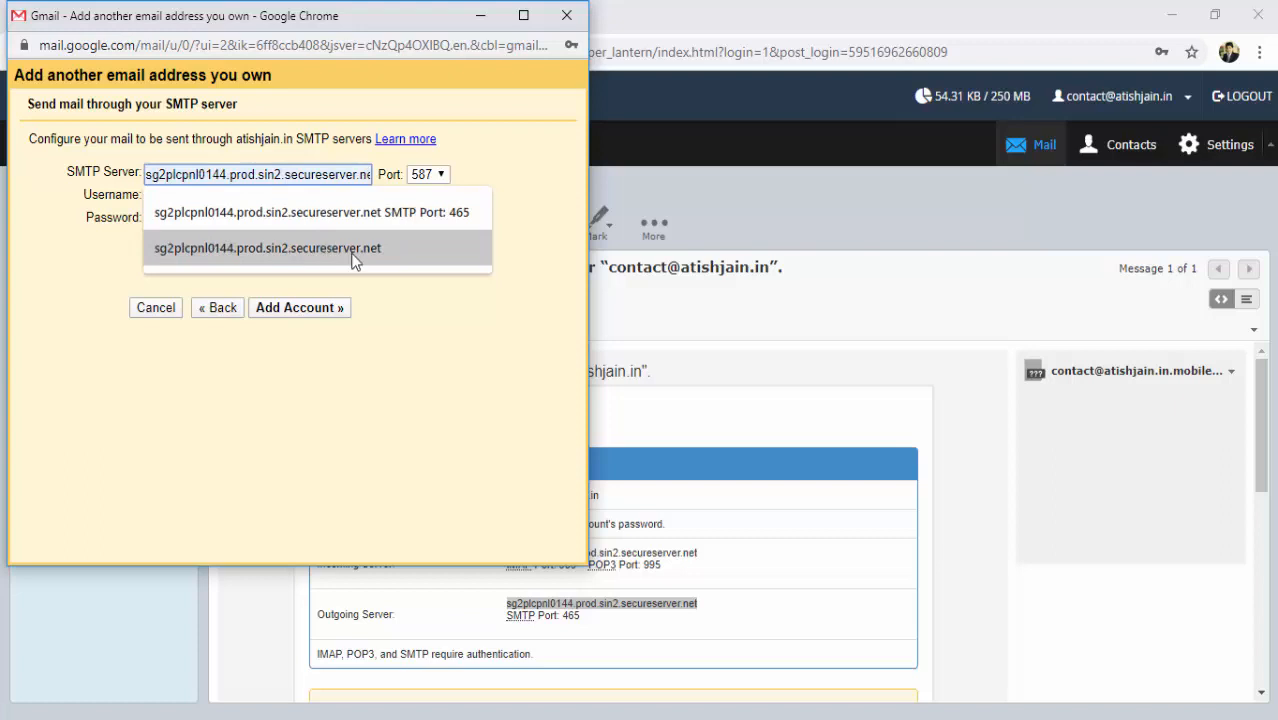
left_click(452, 312)
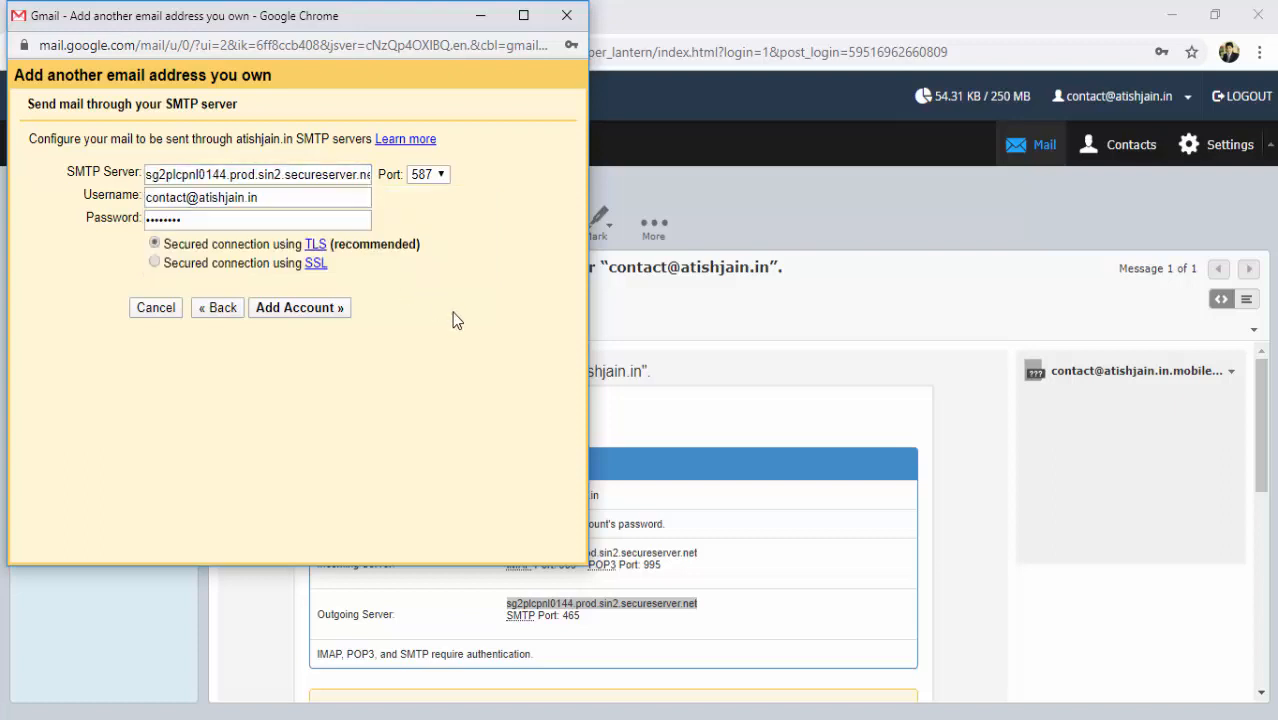
left_click(447, 177)
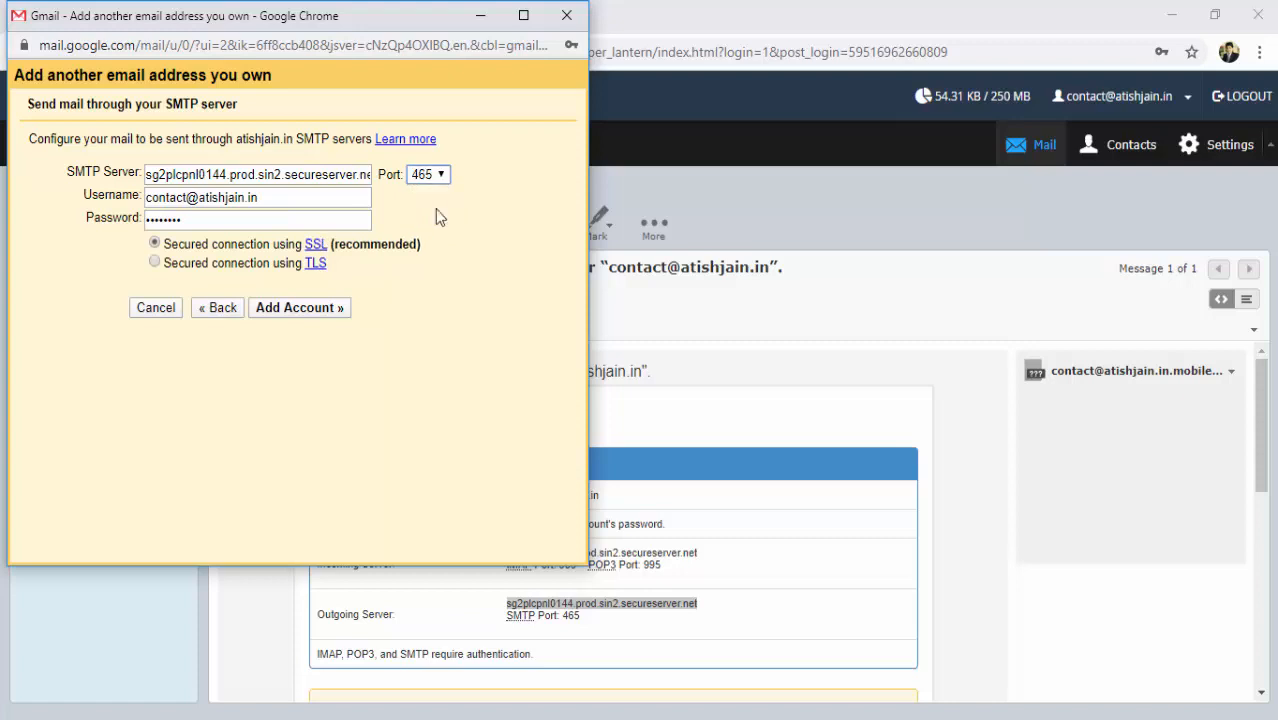
left_click(297, 310)
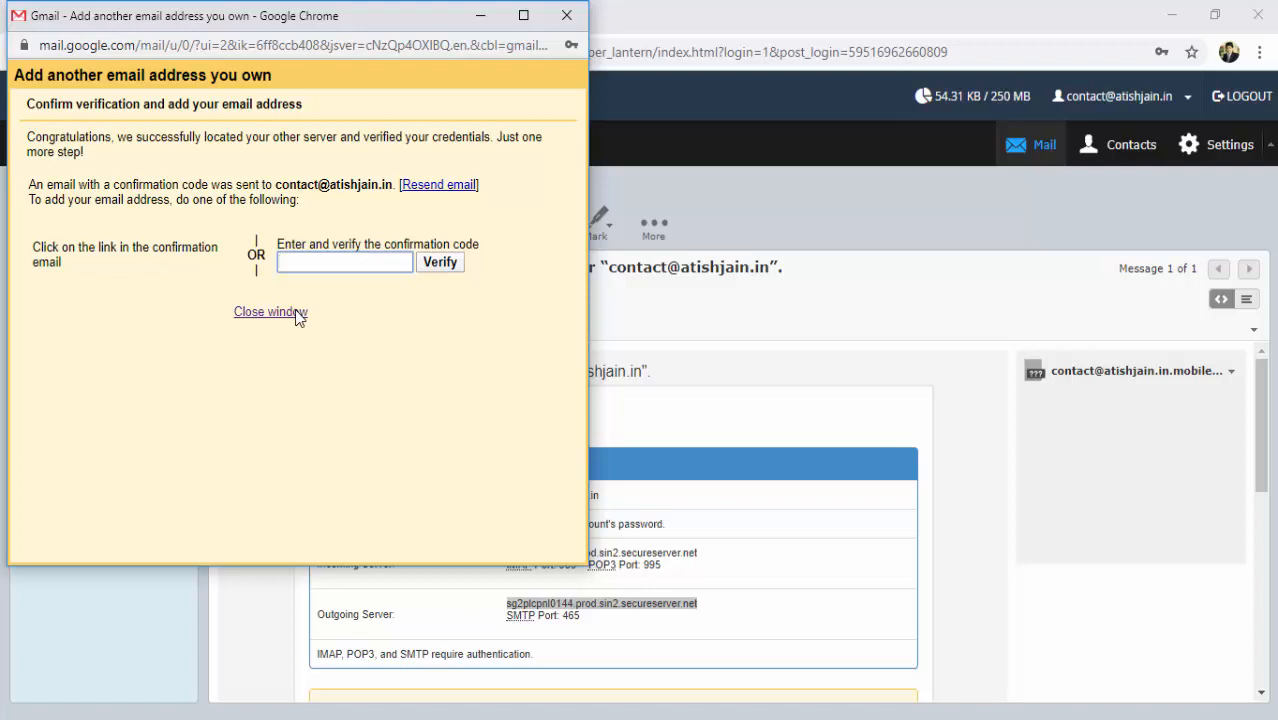
Open Gmail's confirmation email in the Roundcube inbox and select its confirmation code.
left_click(389, 266)
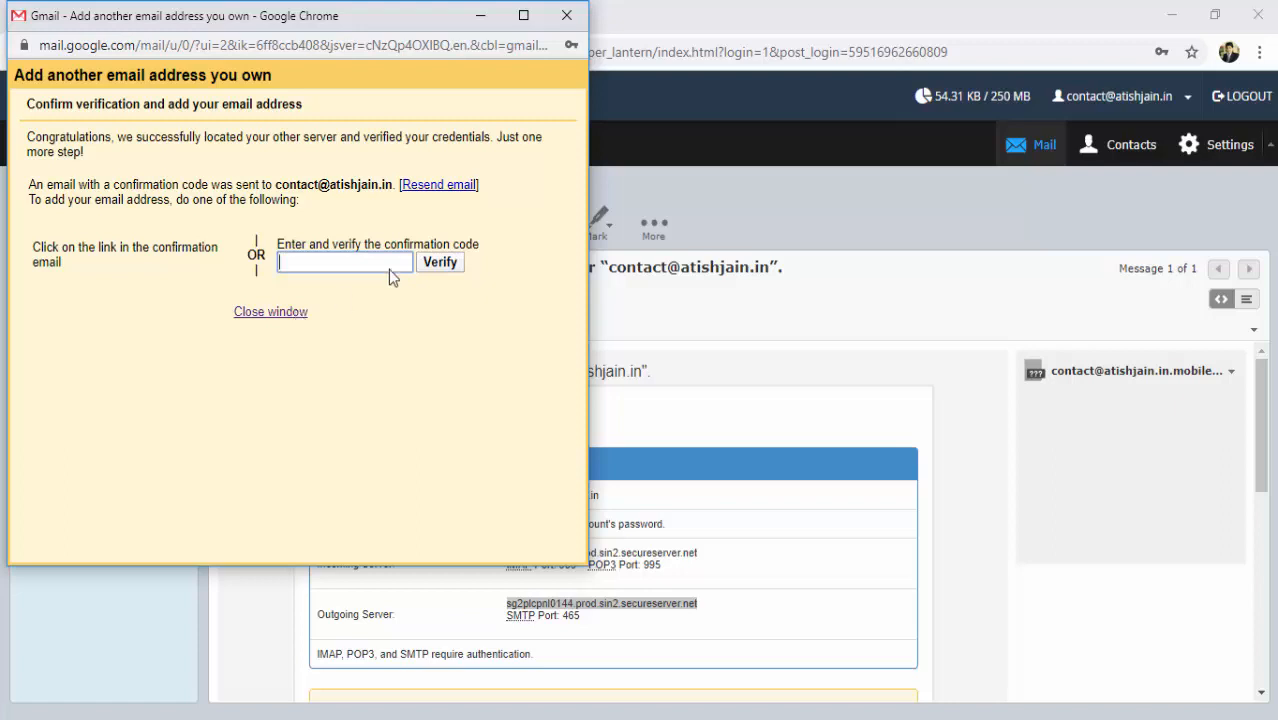
left_click(705, 157)
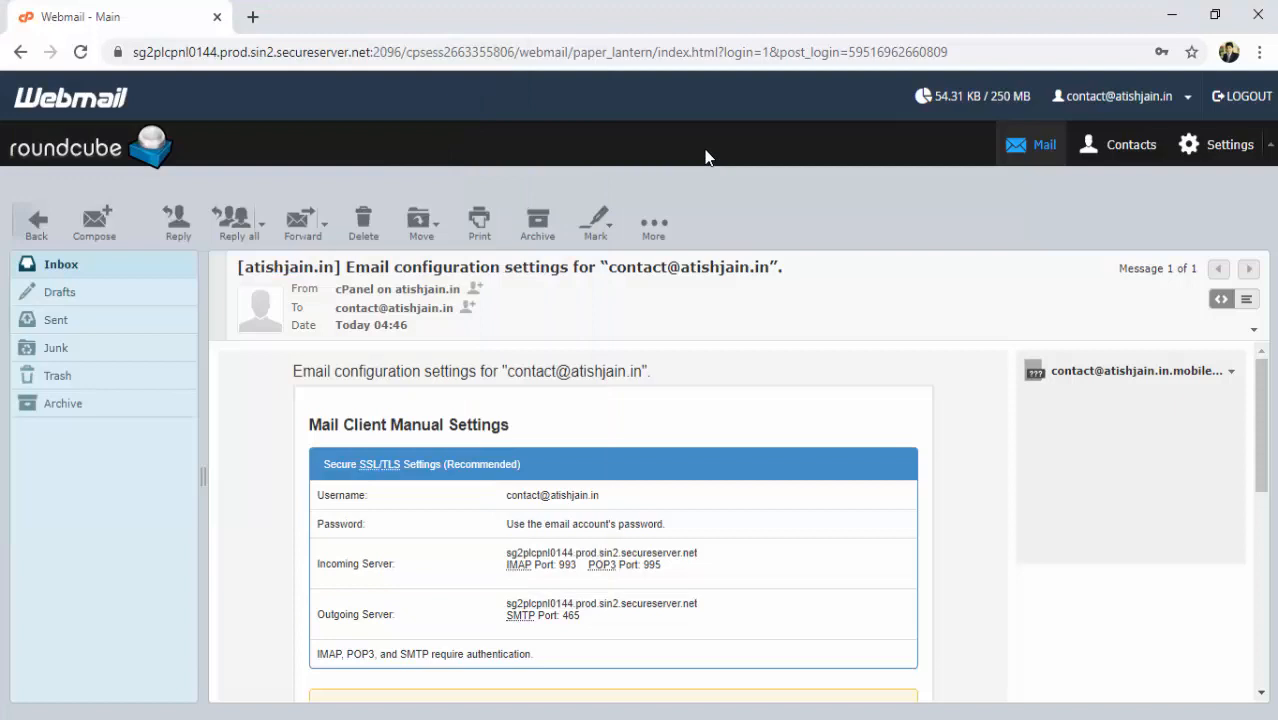
left_click(55, 266)
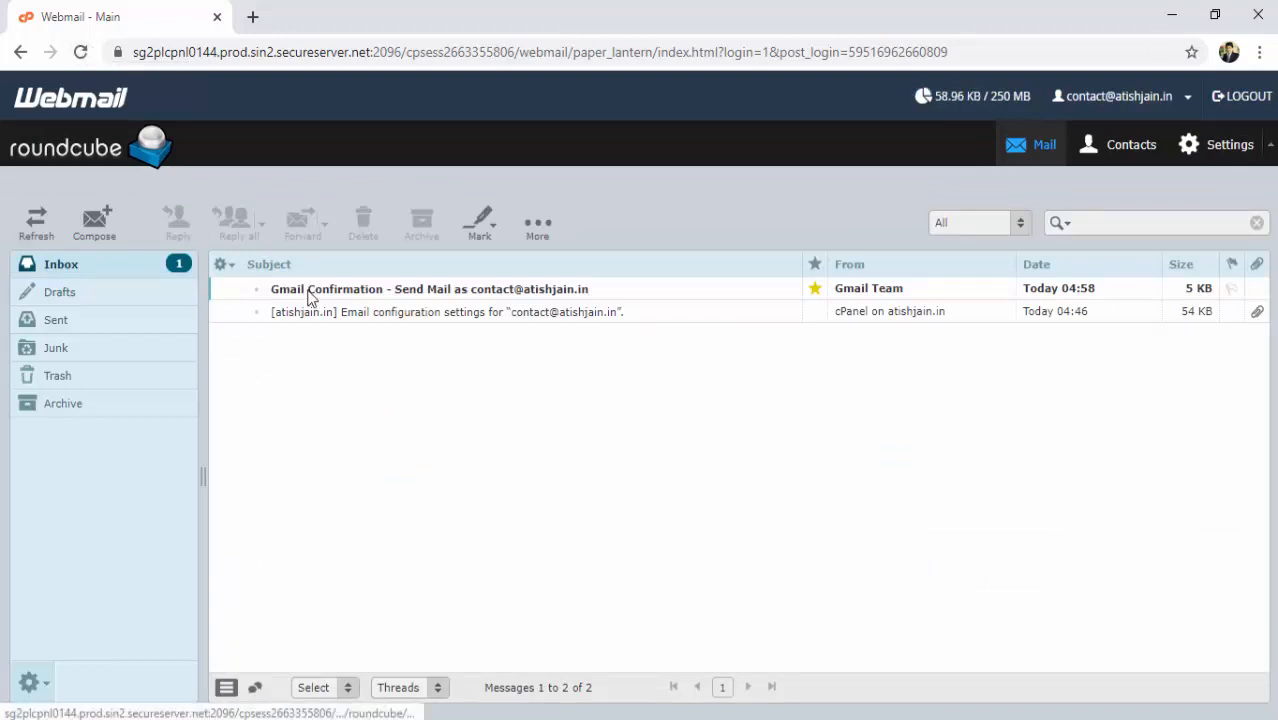
left_click(470, 289)
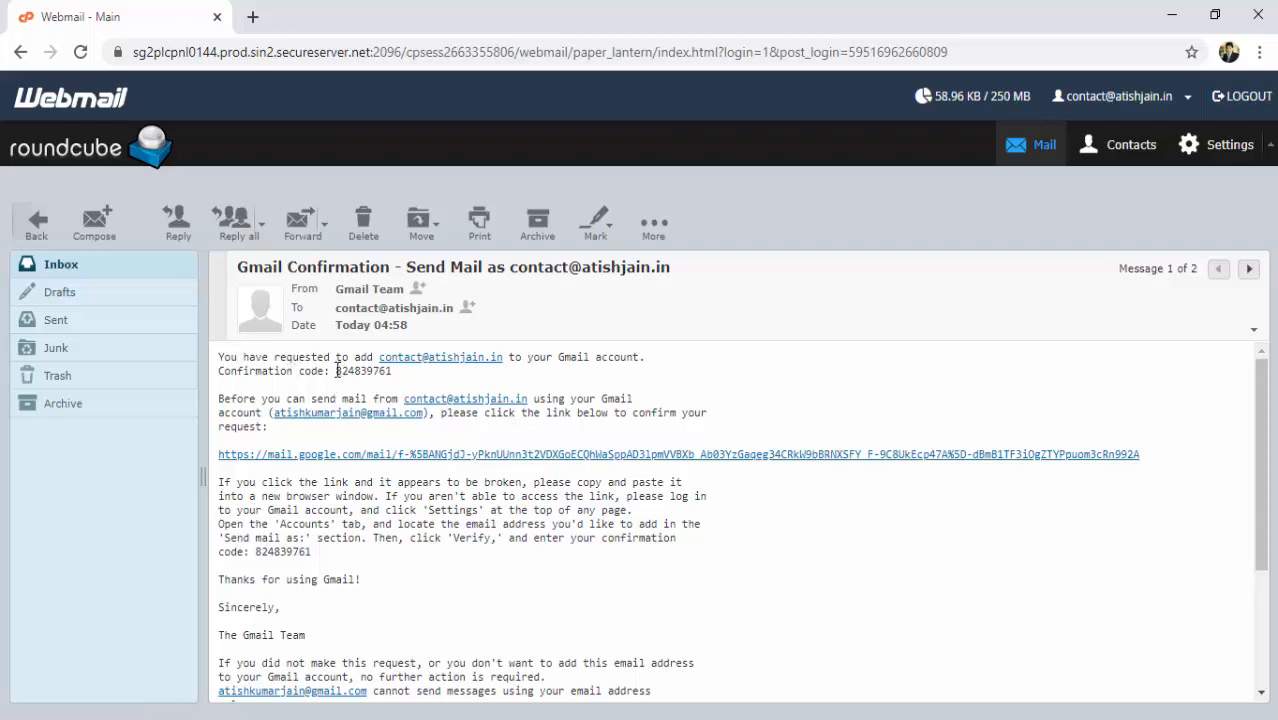
left_click_drag(337, 371, 394, 374)
key("ctrl+c")
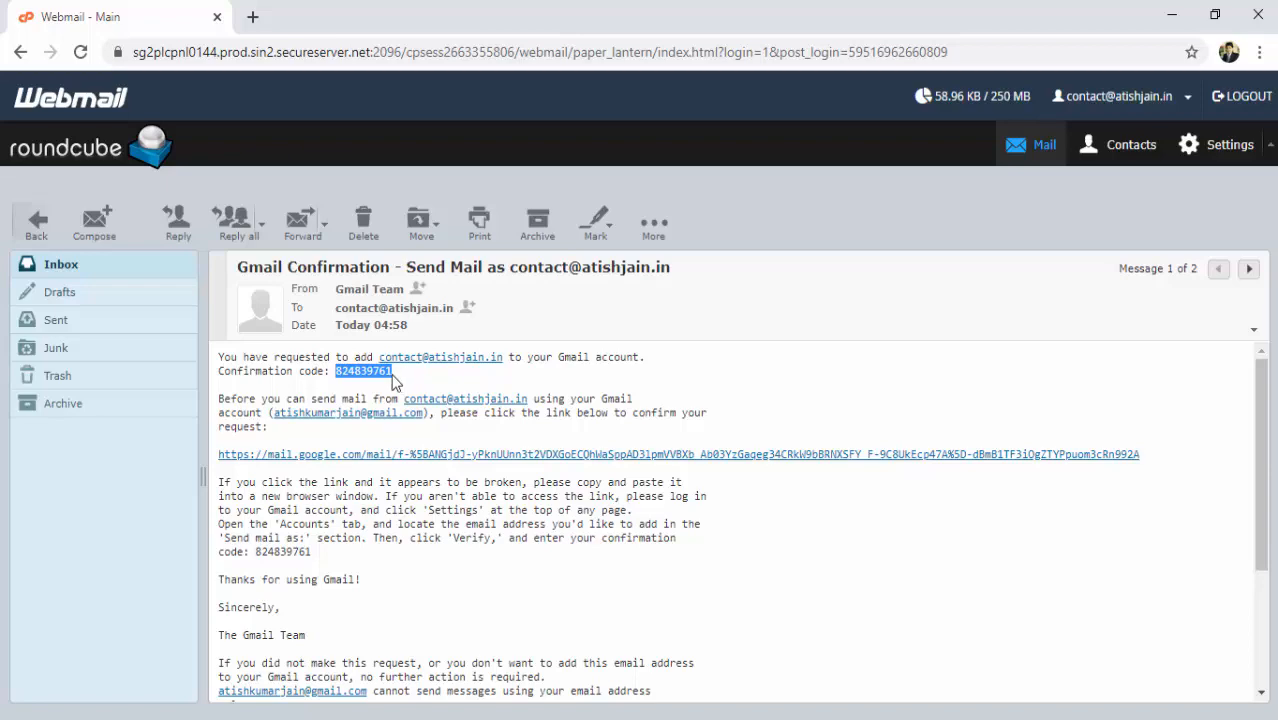
key("alt+Tab")
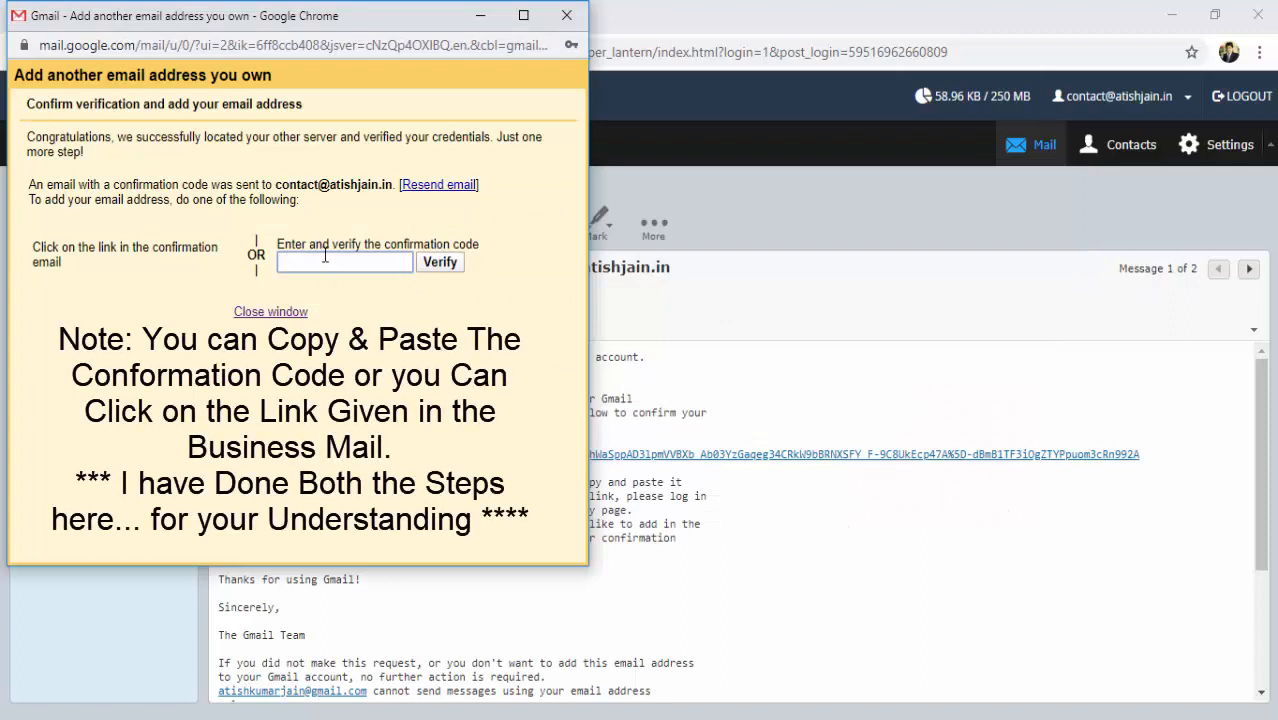
Paste and verify the confirmation code, then confirm through the email's verification link.
left_click(325, 259)
key("ctrl+v")
left_click(440, 263)
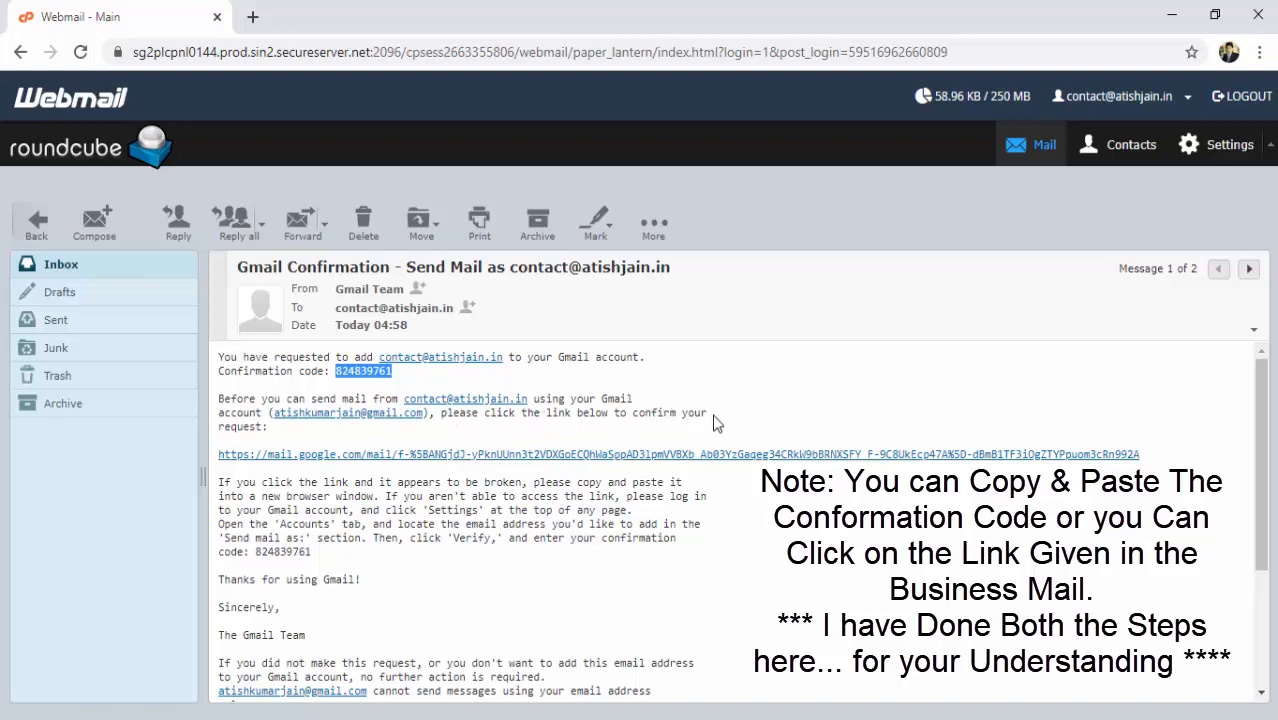
left_click(606, 455)
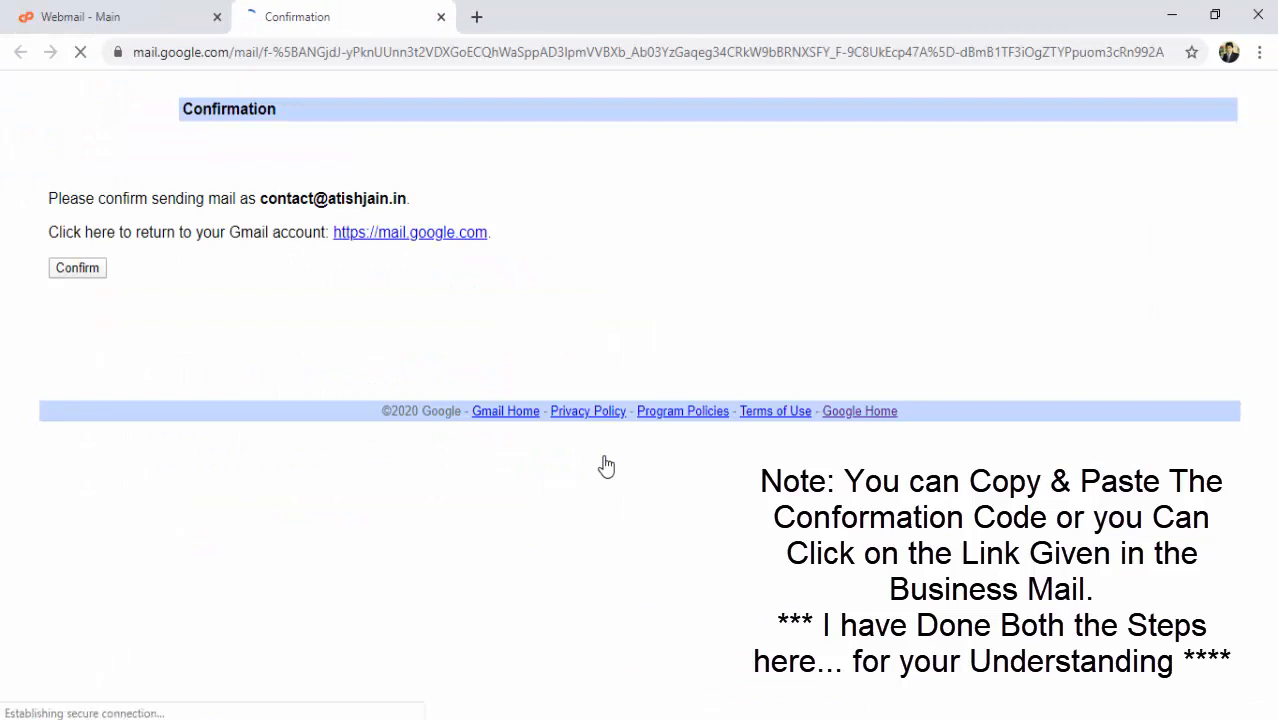
left_click(80, 272)
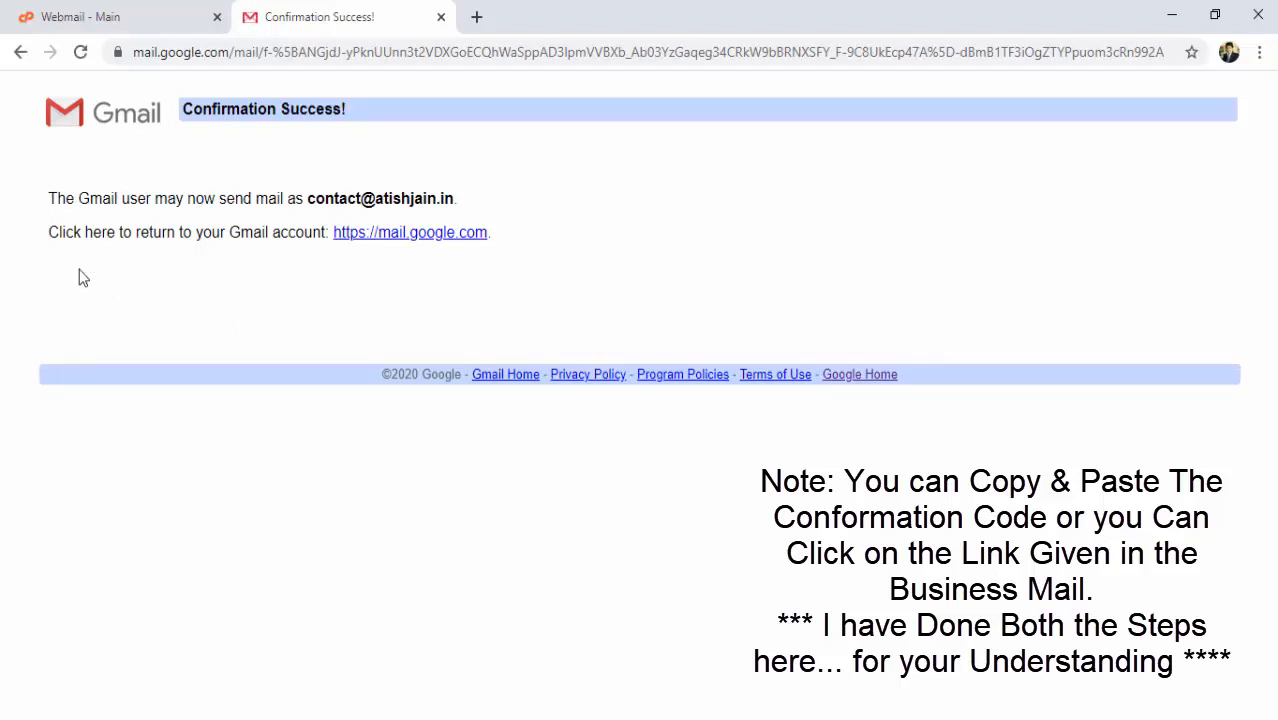
key("alt+Tab")
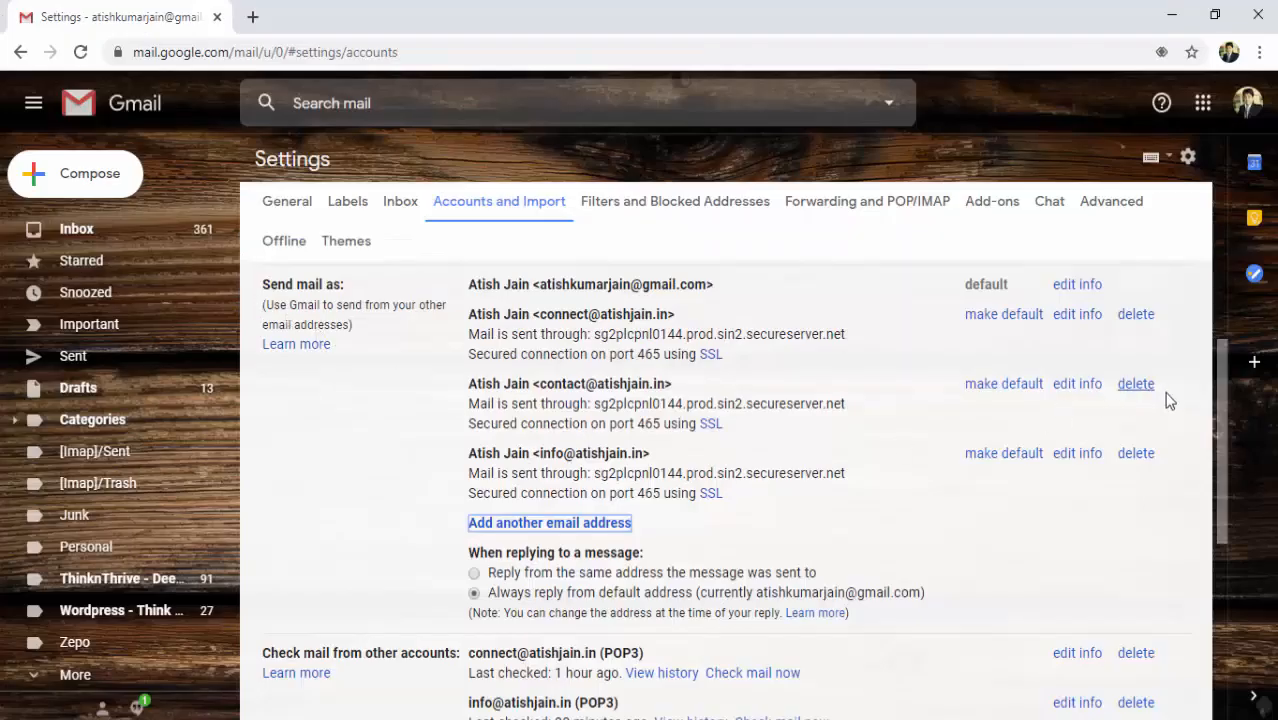
Start adding the contact address as a mail account, choosing Import emails (POP3).
left_click_drag(1220, 412, 1229, 504)
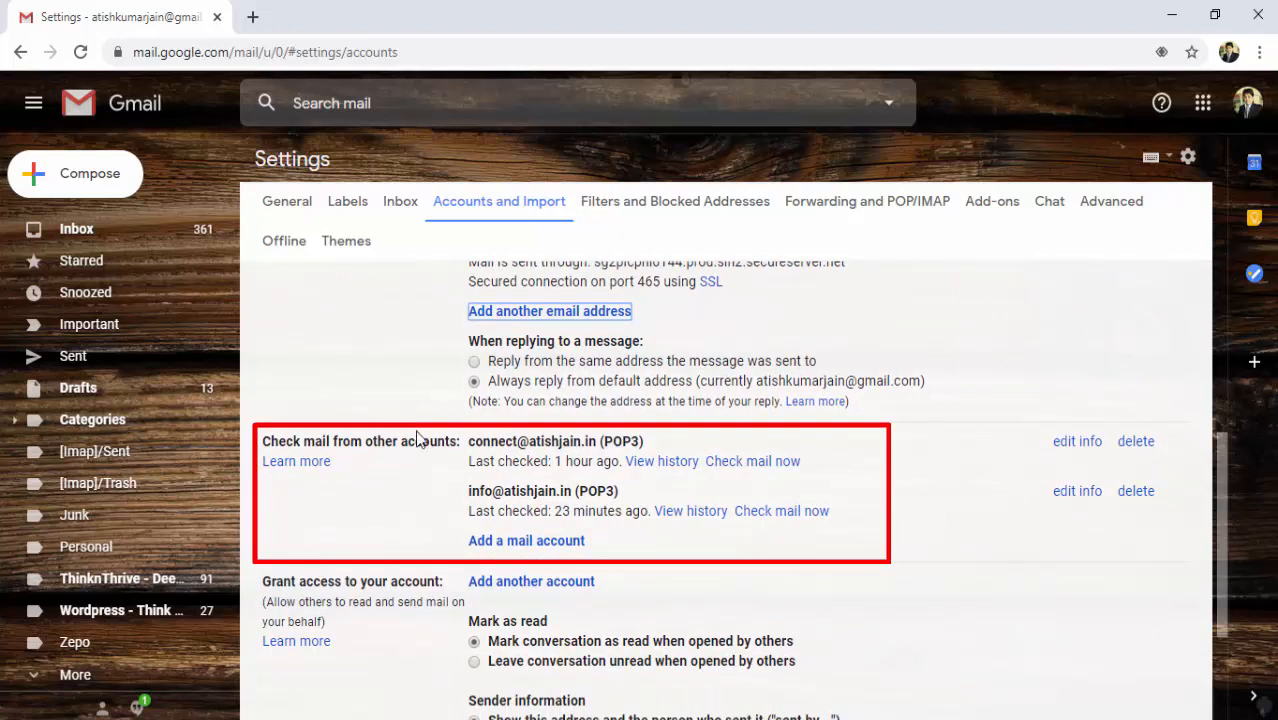
left_click(527, 541)
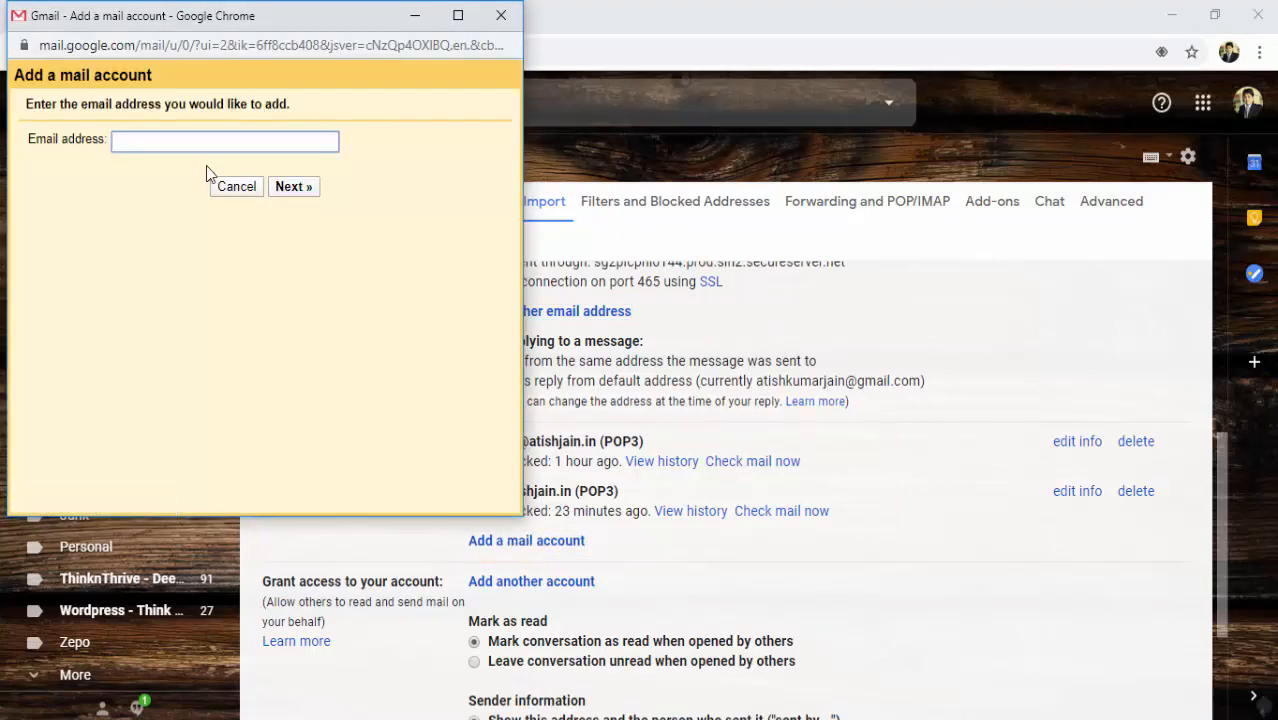
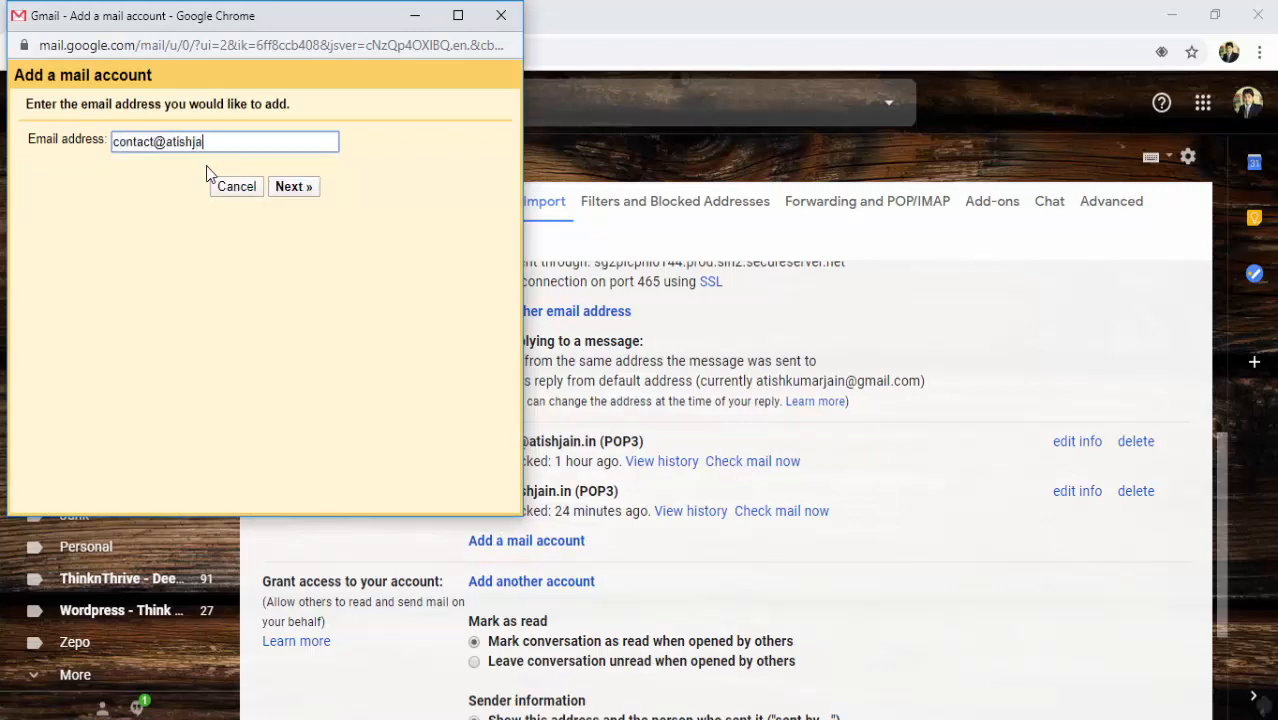
left_click(295, 196)
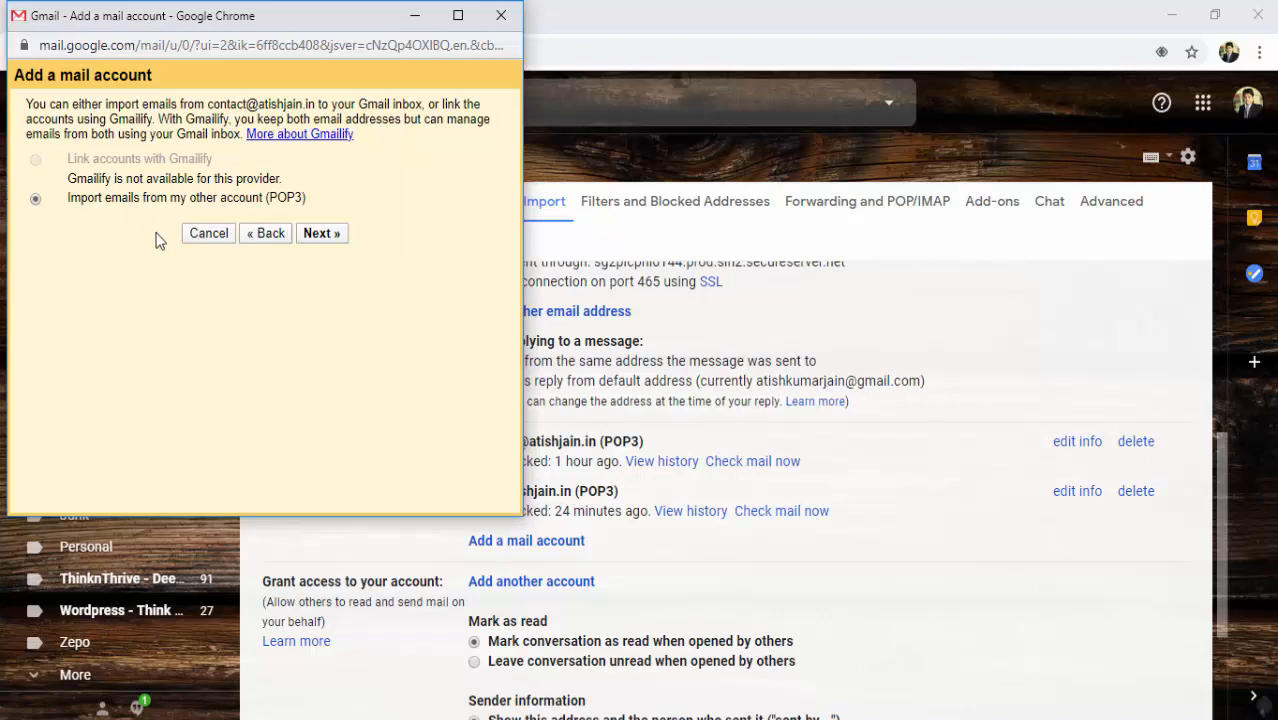
left_click(320, 234)
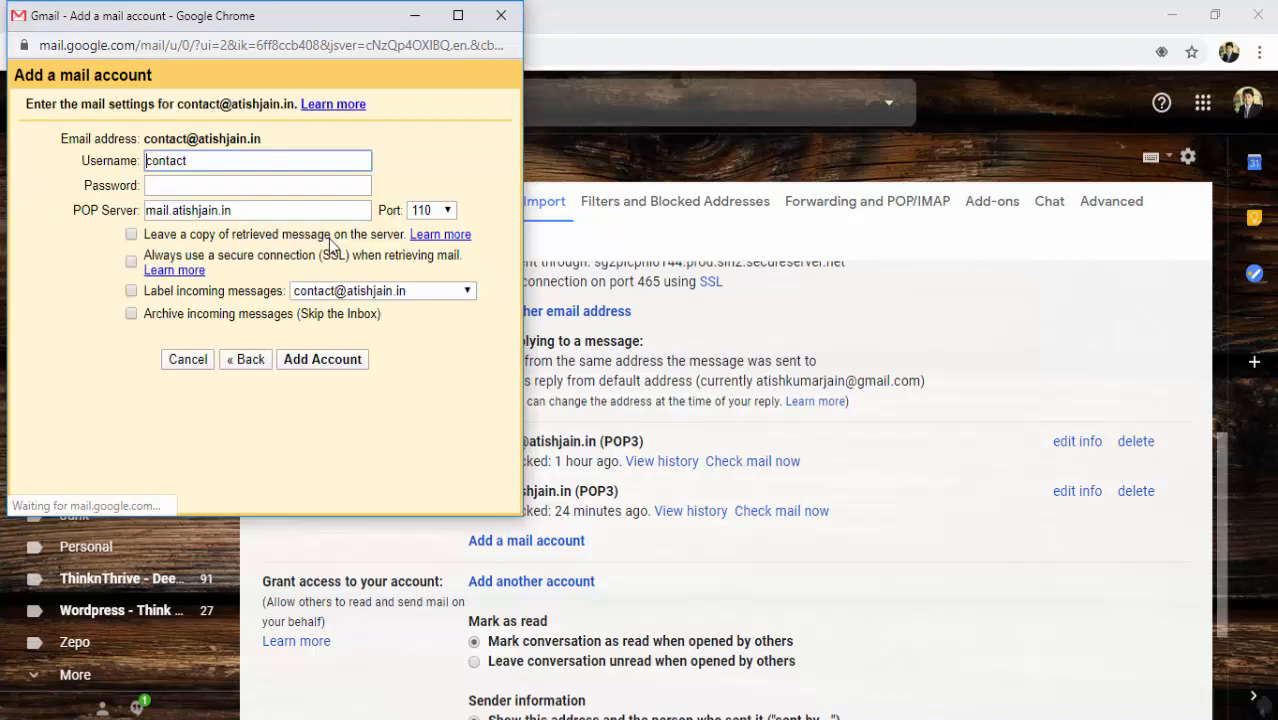
Complete the POP3 username with the domain suffix and enter the mailbox password.
left_click(218, 161)
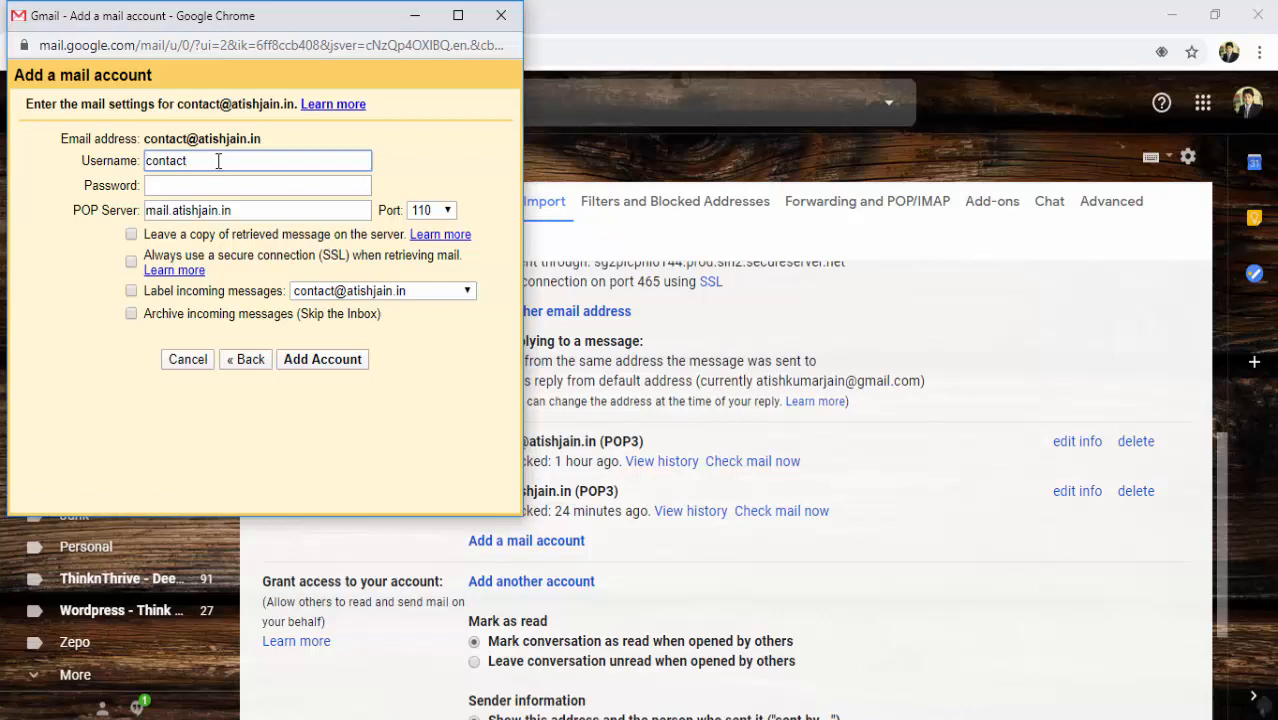
type("@atishjain.in")
left_click(213, 184)
type("•••••••")
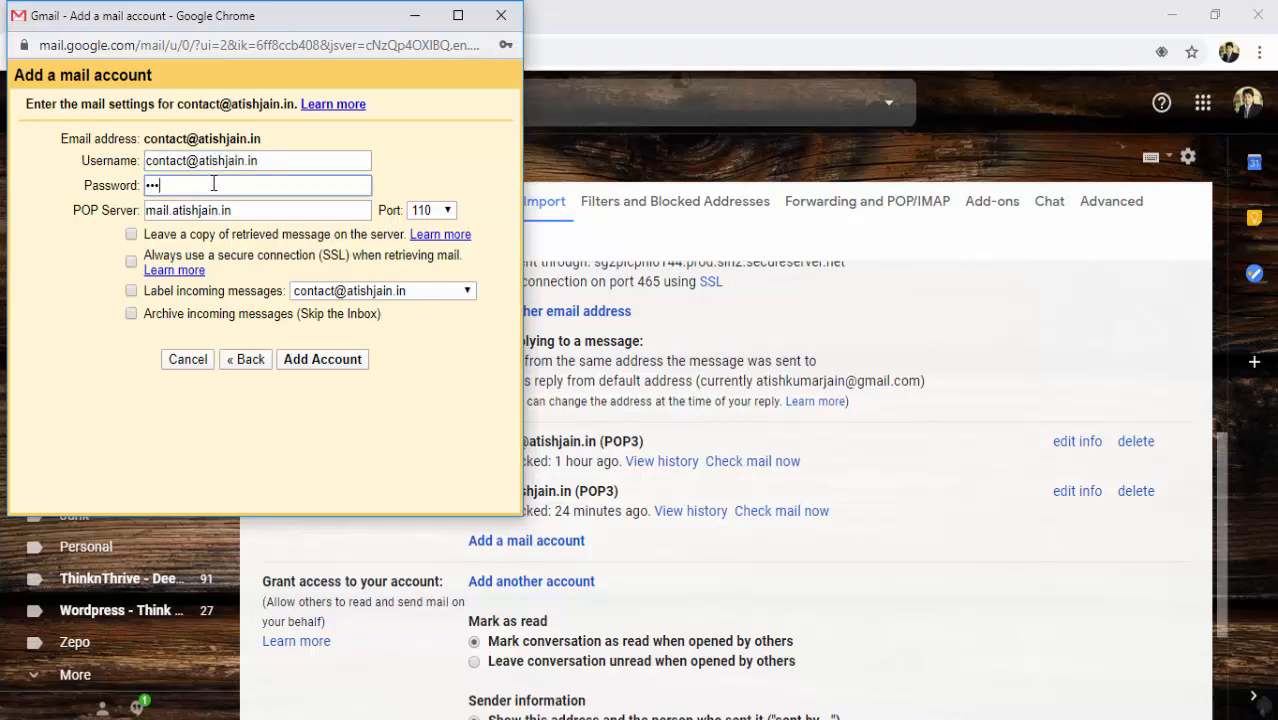
type("•")
left_click(265, 213)
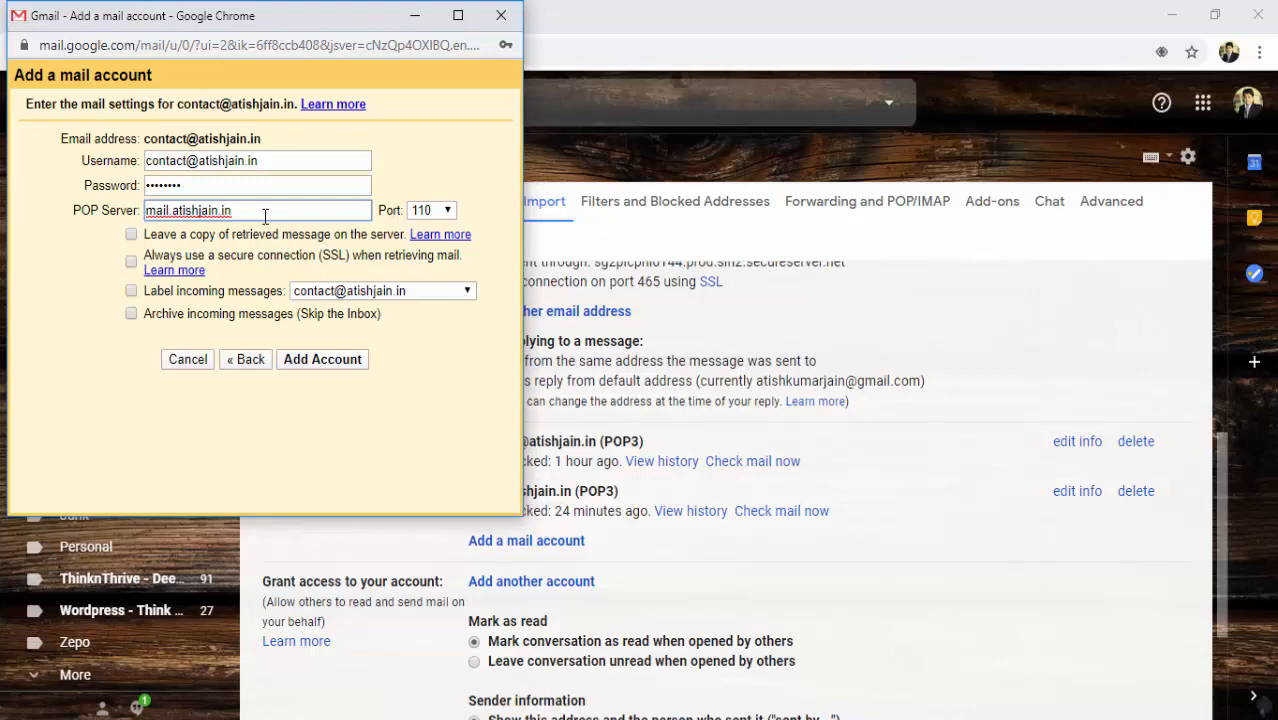
key("alt+Tab")
key("alt+Tab")
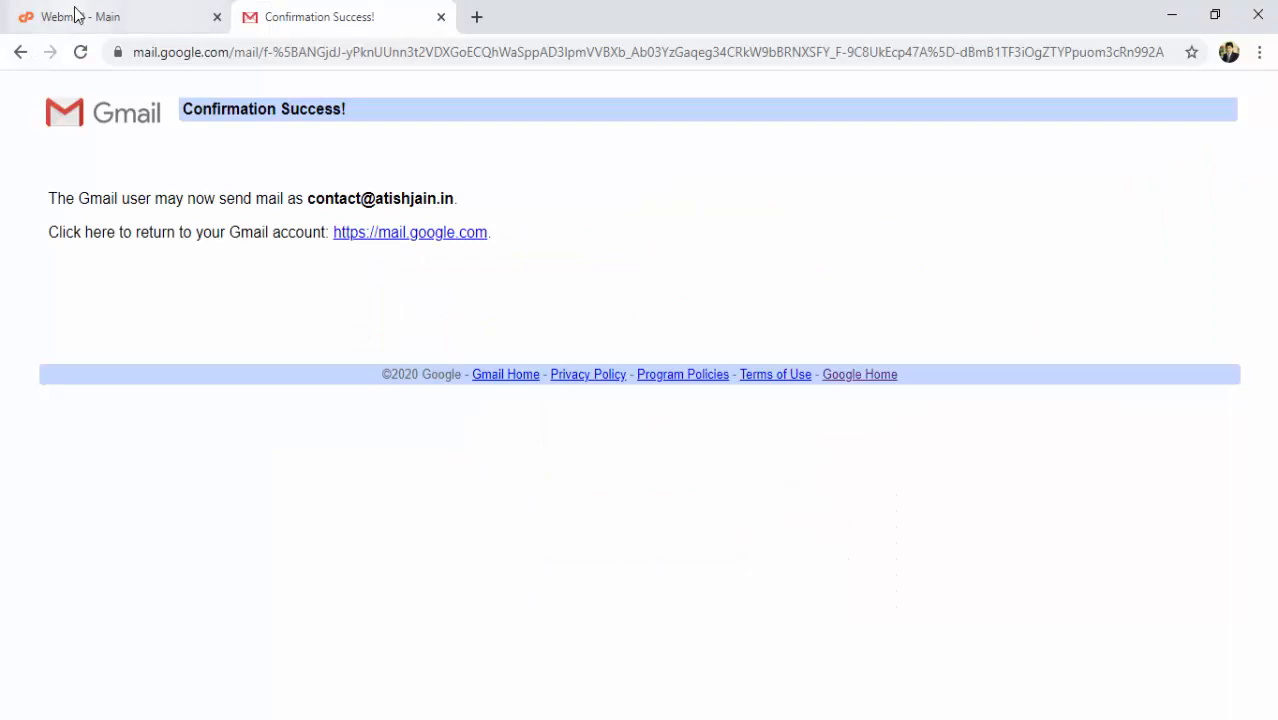
Select incoming server sg2plcpnl0144.prod.sin2.secureserver.net in the Roundcube configuration email.
left_click(77, 15)
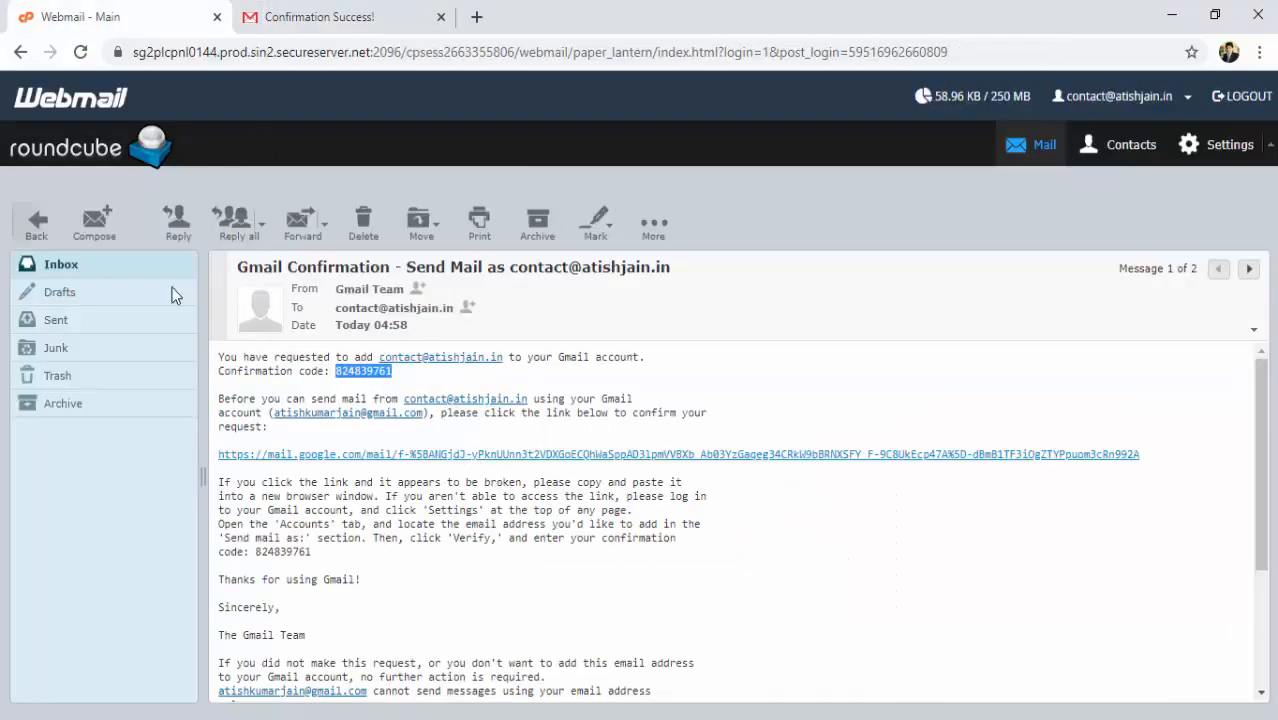
left_click(64, 264)
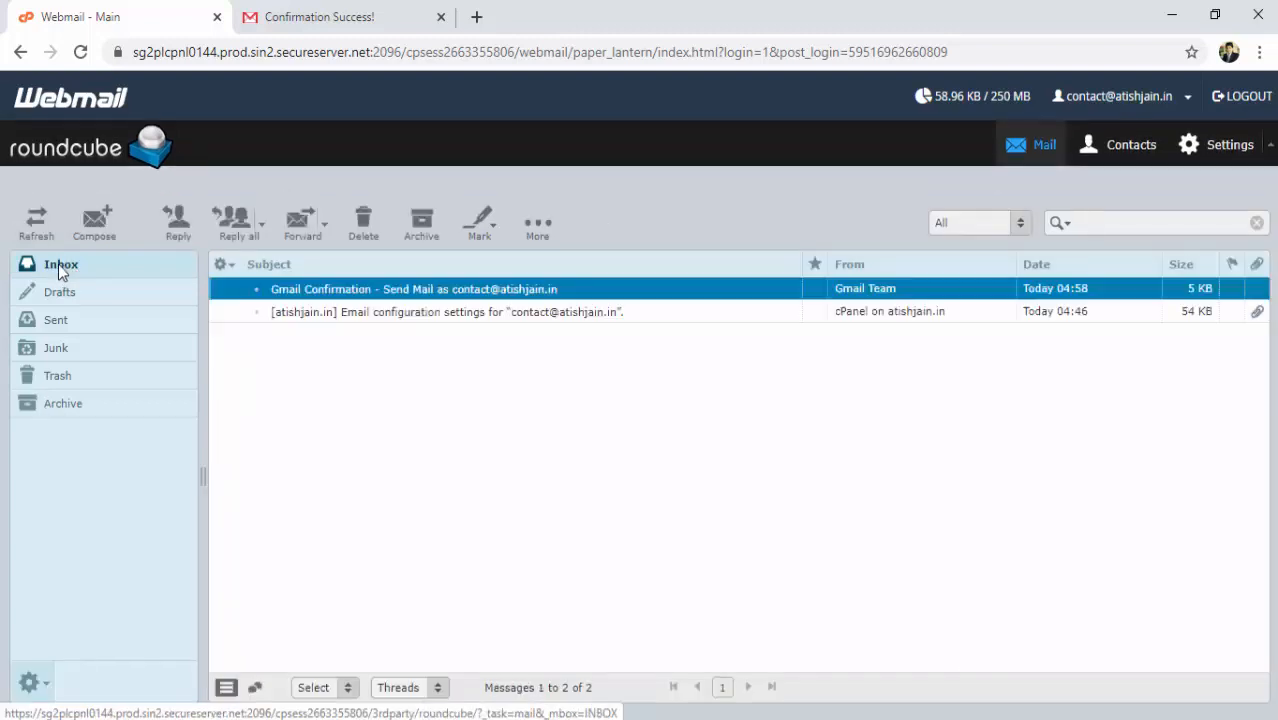
double_click(395, 317)
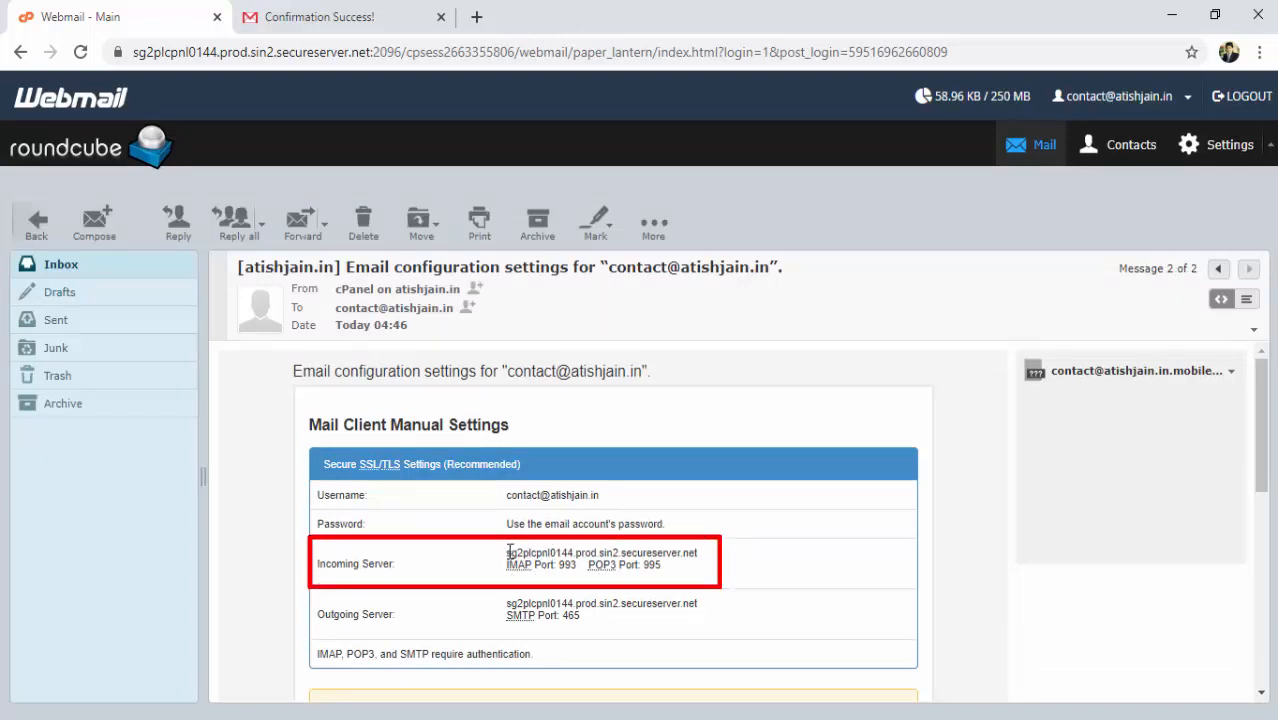
left_click_drag(508, 552, 706, 560)
key("ctrl+c")
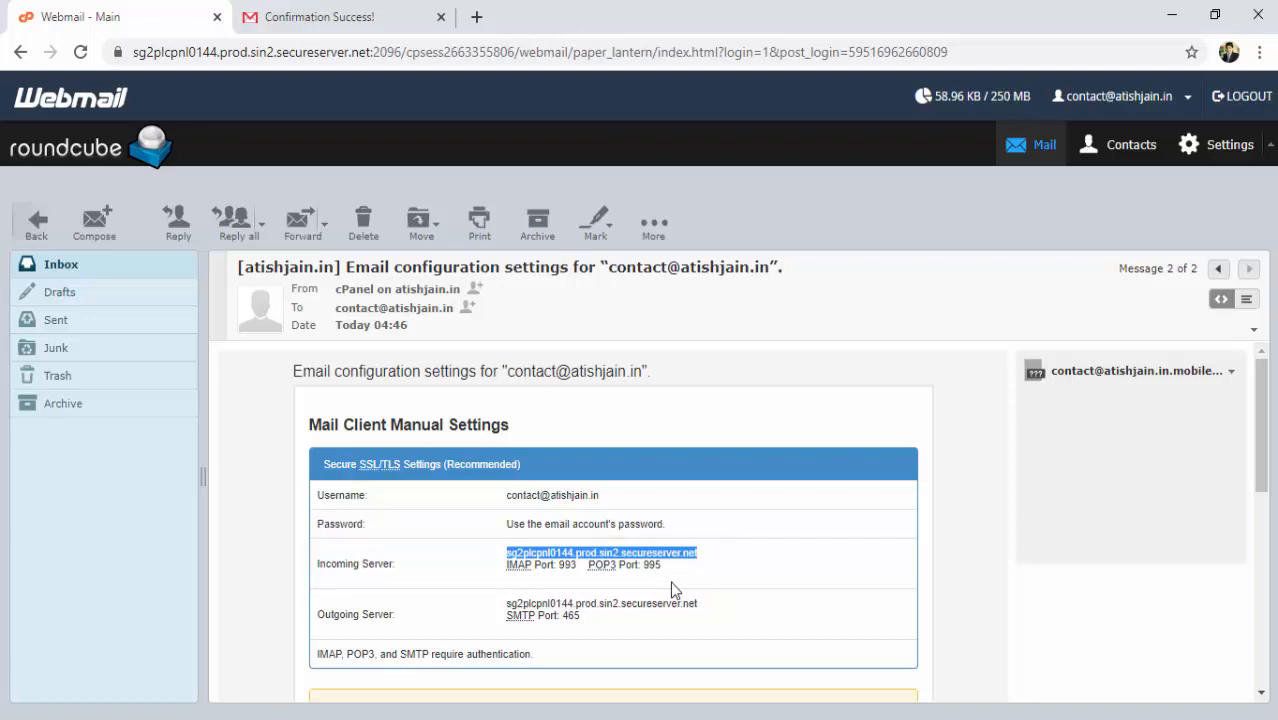
key("alt+Tab")
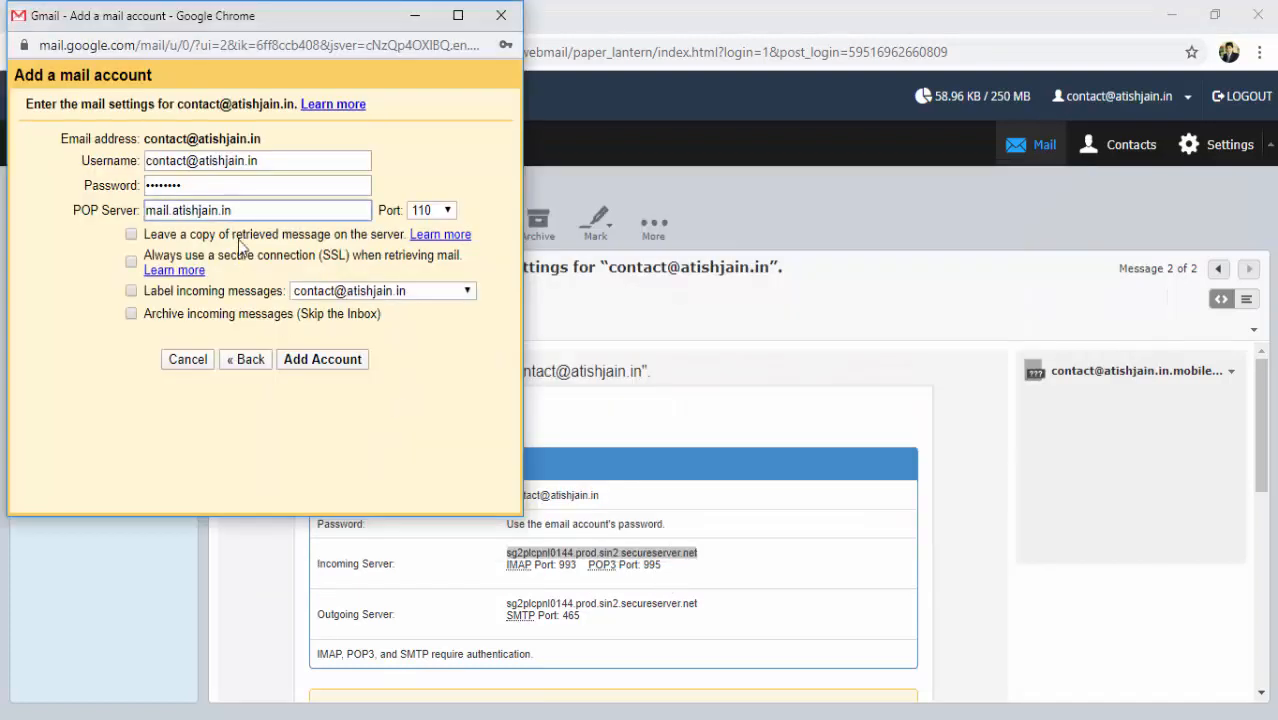
Set the POP server to sg2plcpnl0144.prod.sin2.secureserver.net on port 995 with SSL, and add the account.
triple_click(244, 206)
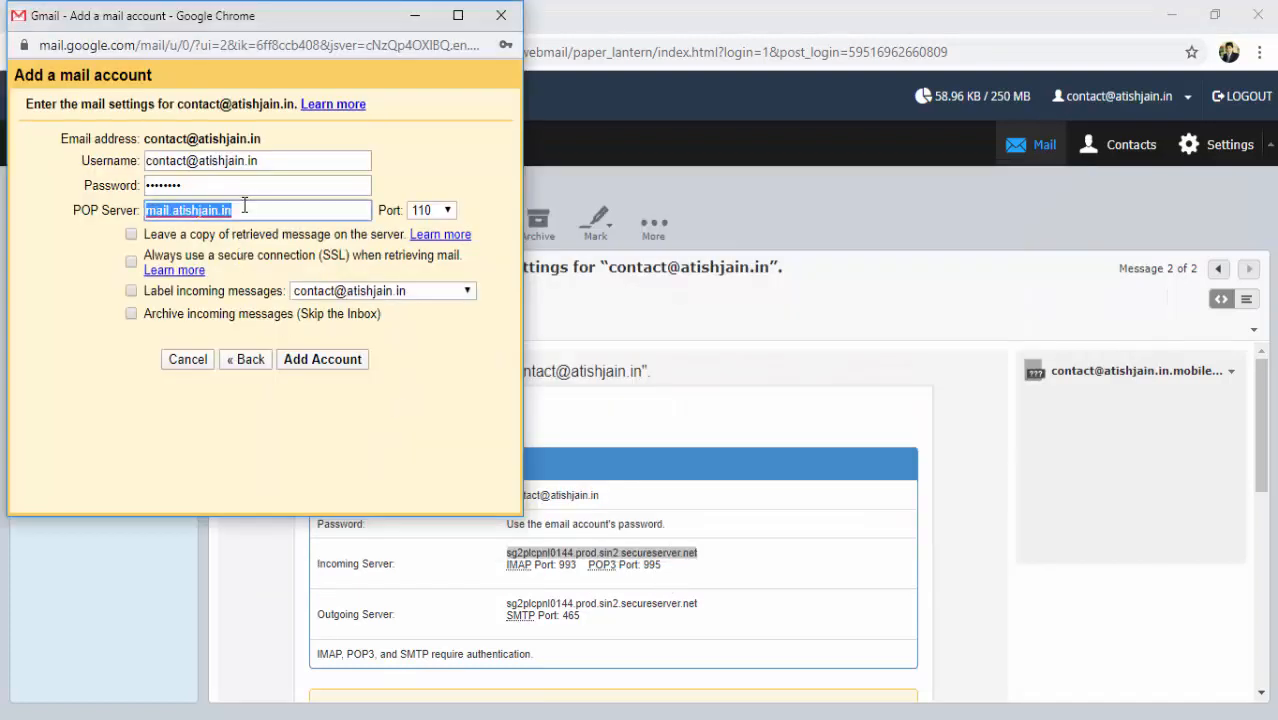
key("ctrl+v")
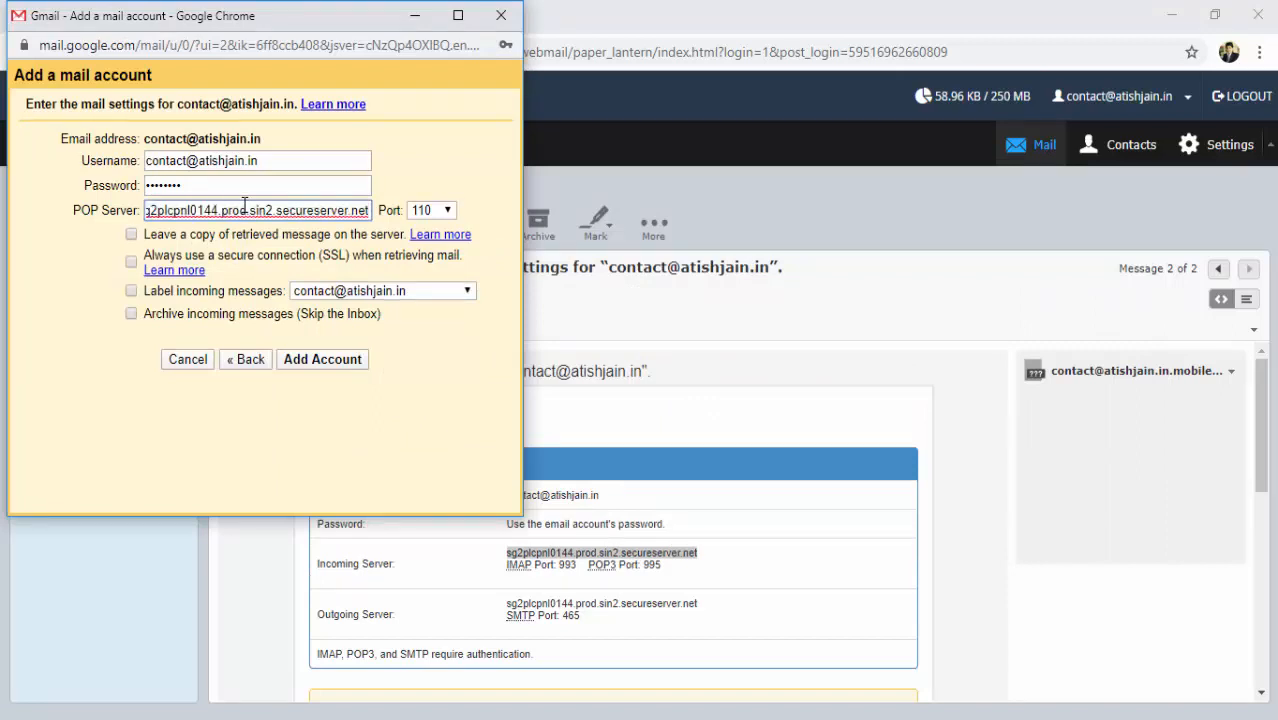
left_click(448, 212)
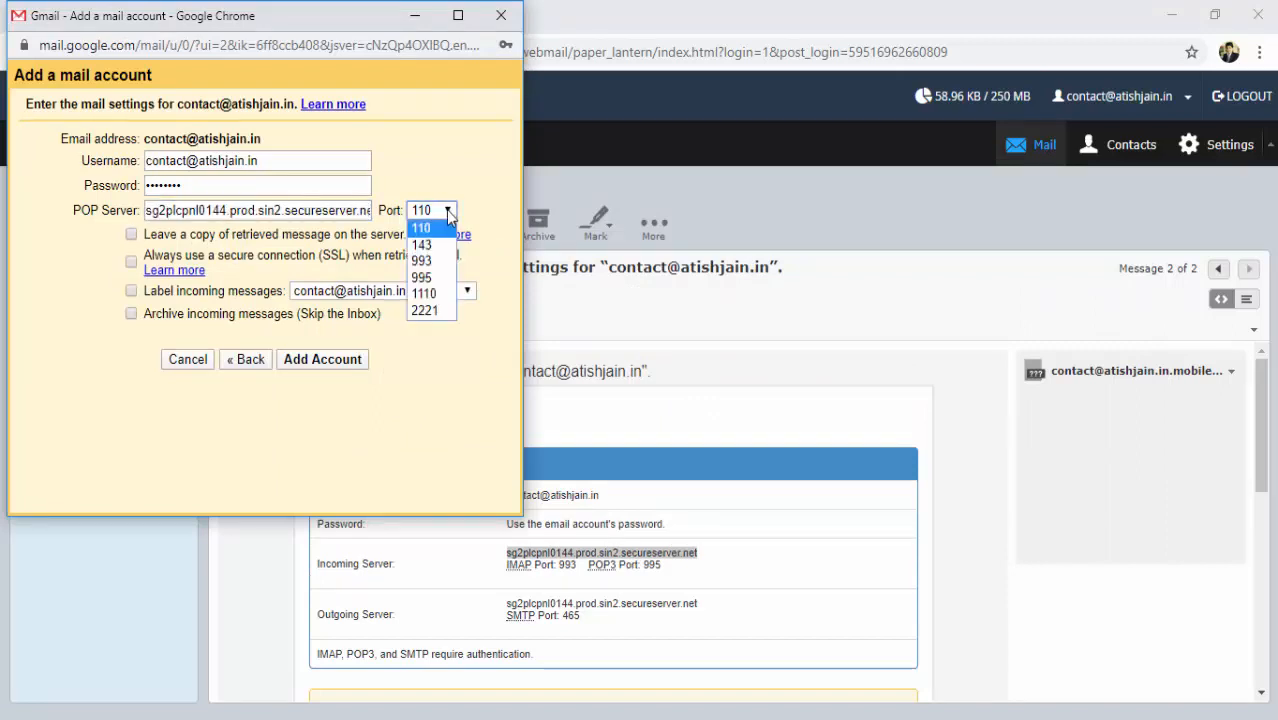
left_click(438, 280)
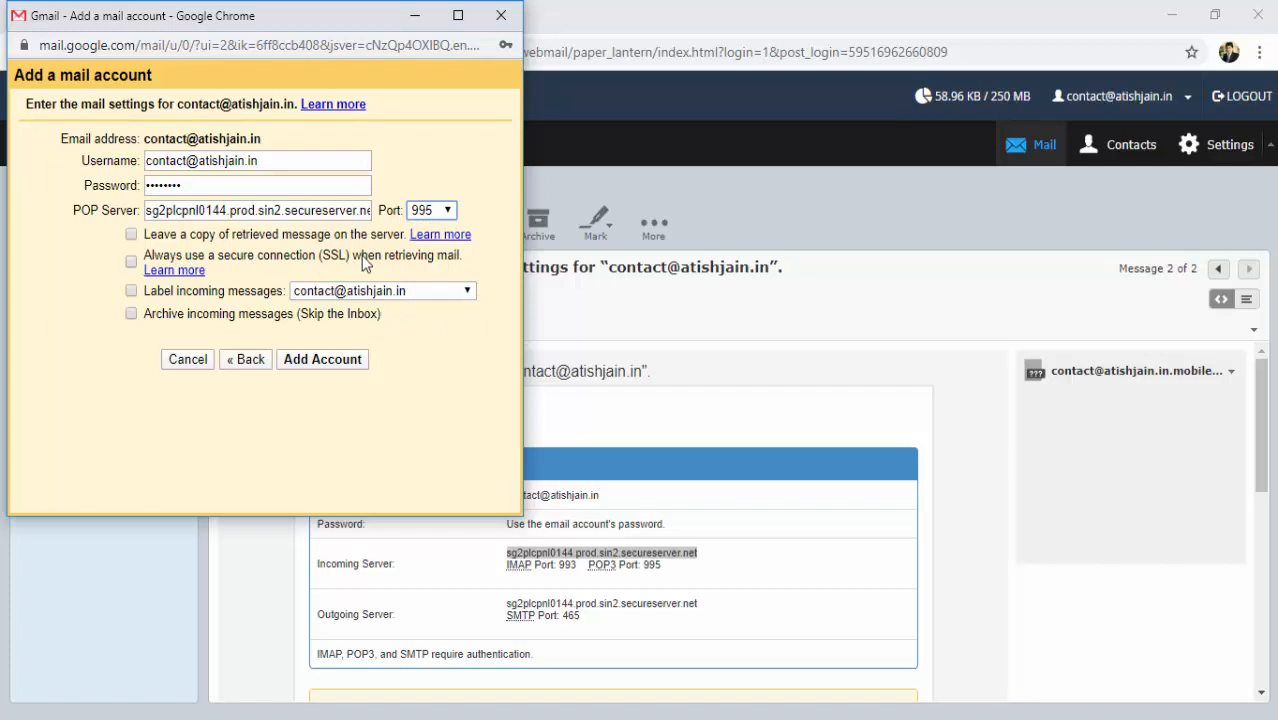
left_click(132, 263)
left_click(323, 360)
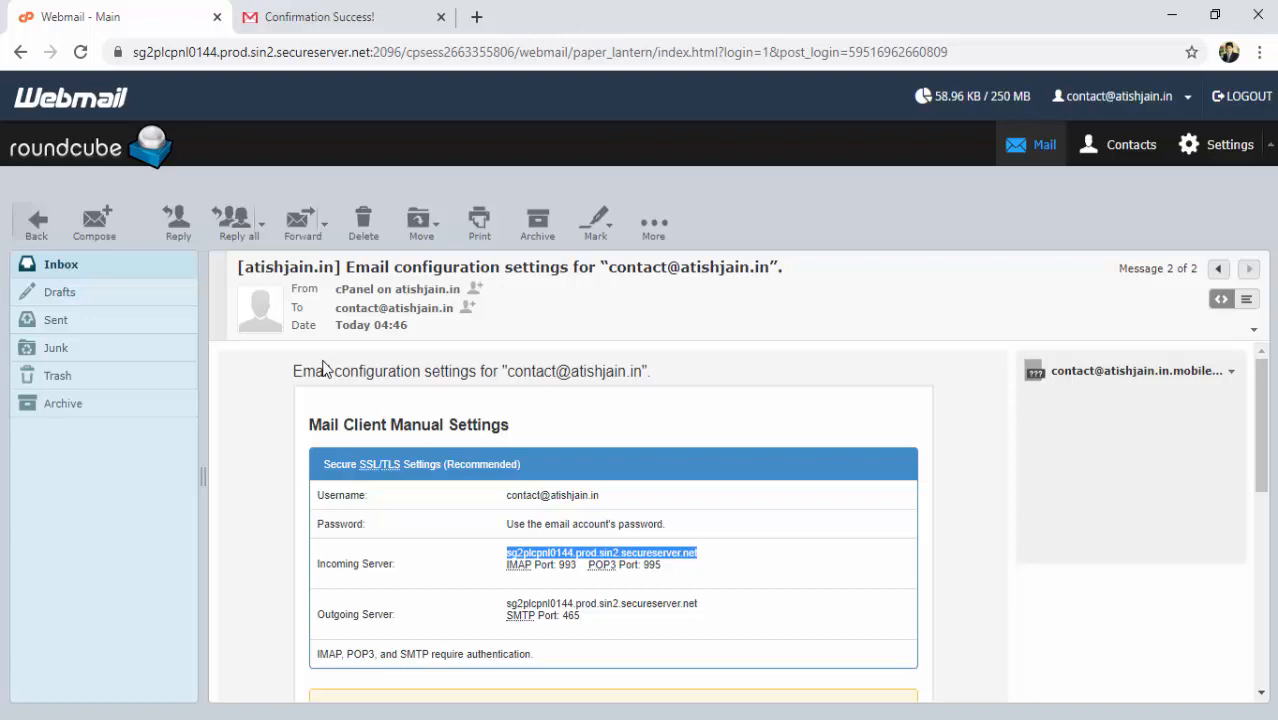
Refresh the Roundcube inbox to confirm it is now empty.
left_click(66, 268)
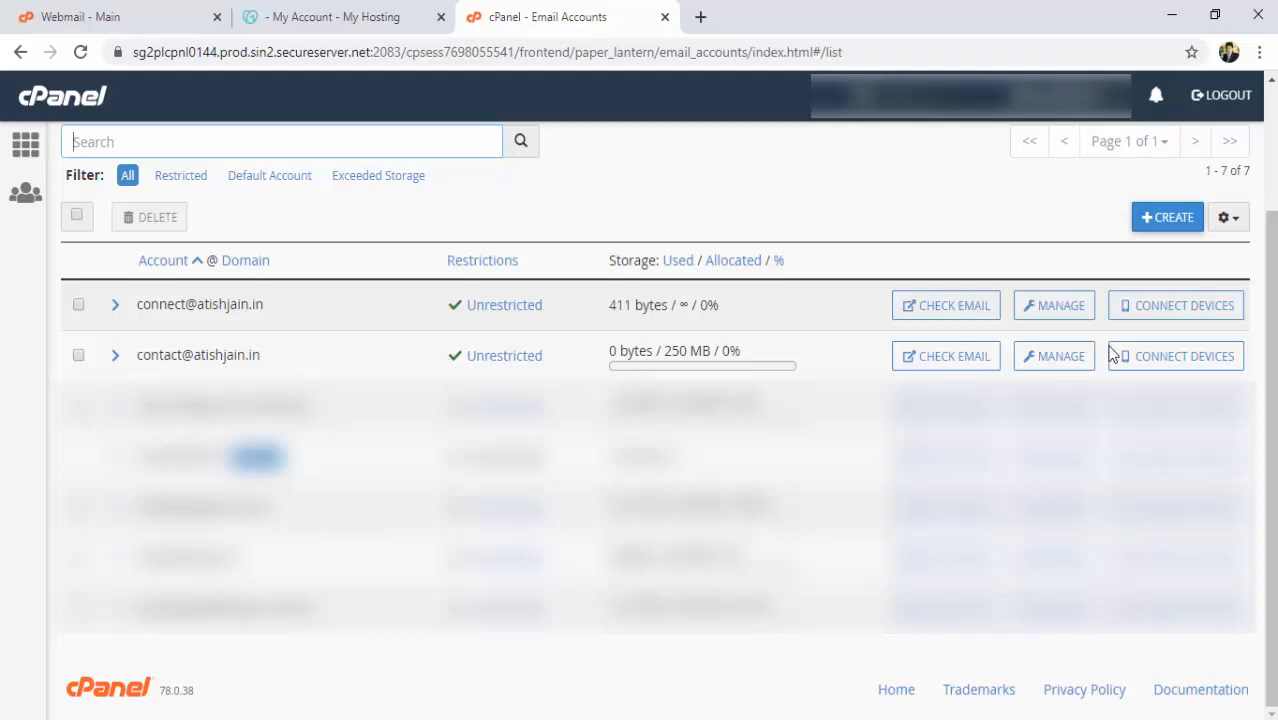
Open the business mailbox's mail client setup and scroll to its SSL and non-SSL manual settings.
left_click(1183, 366)
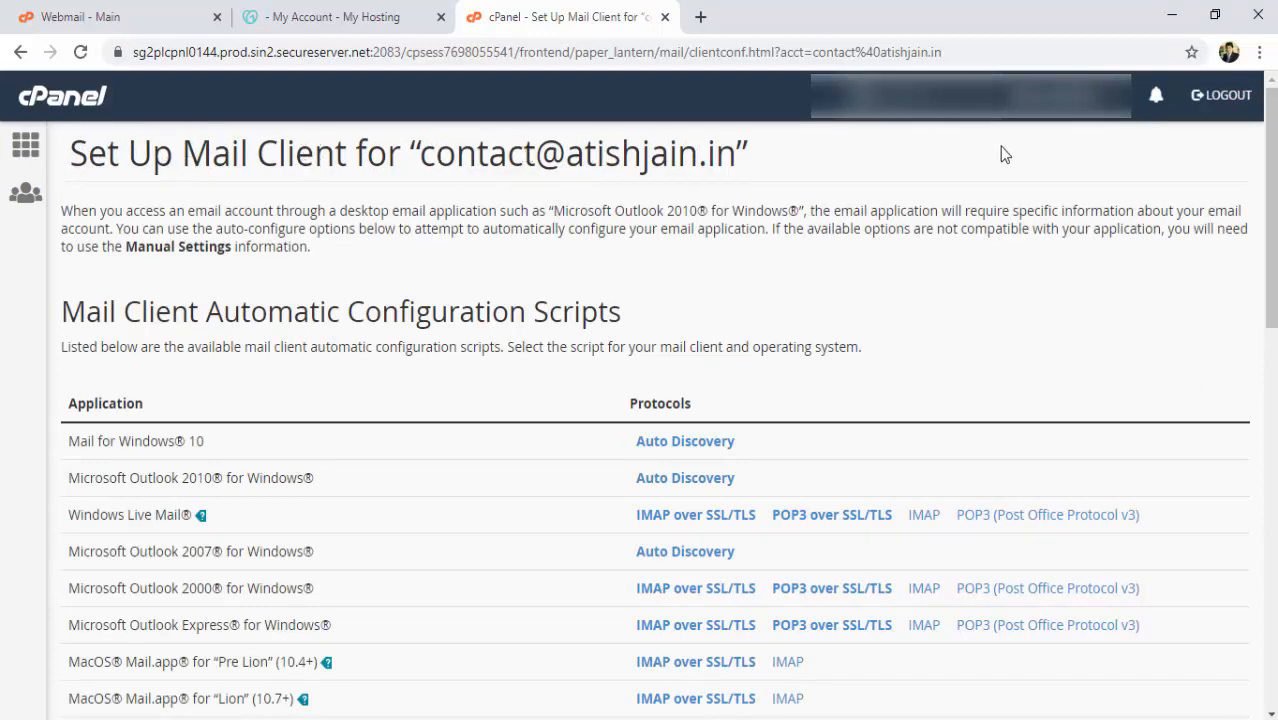
left_click_drag(1271, 180, 1271, 486)
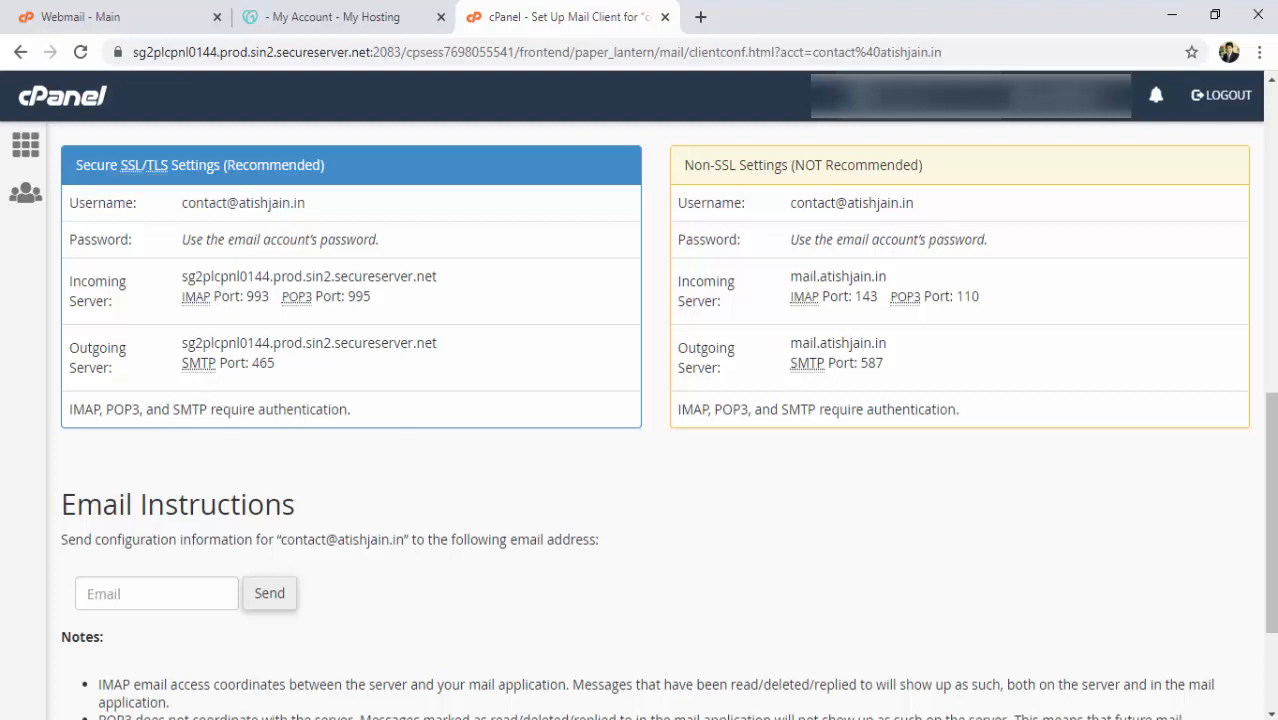
left_click(758, 719)
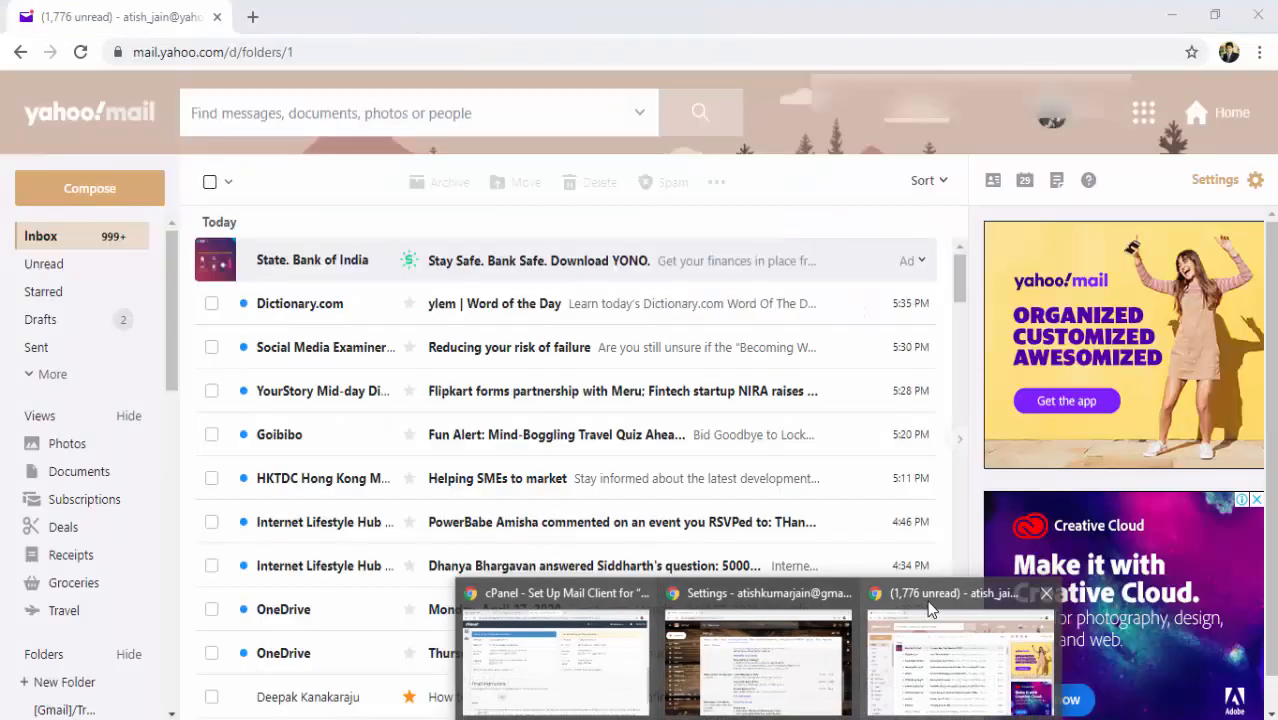
From Yahoo, send the business domain address an email titled 'Test' reading 'Test Mail From Yahoo......'.
left_click(930, 609)
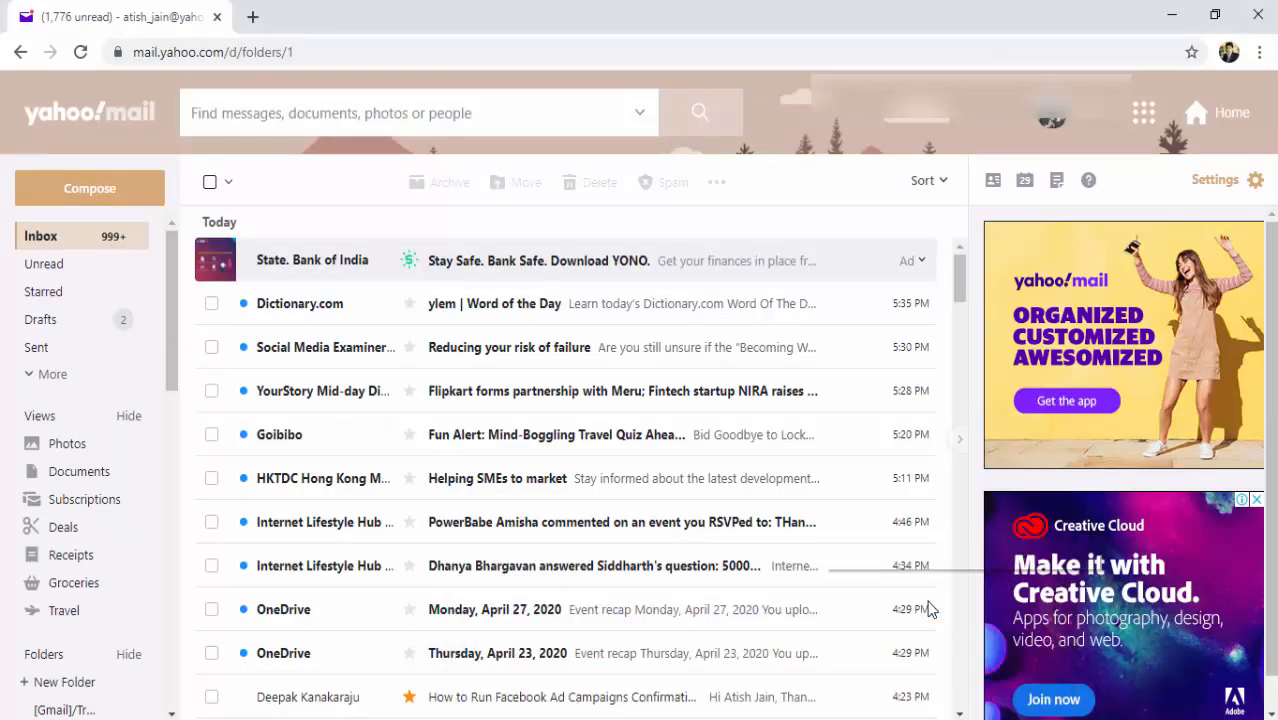
left_click(114, 188)
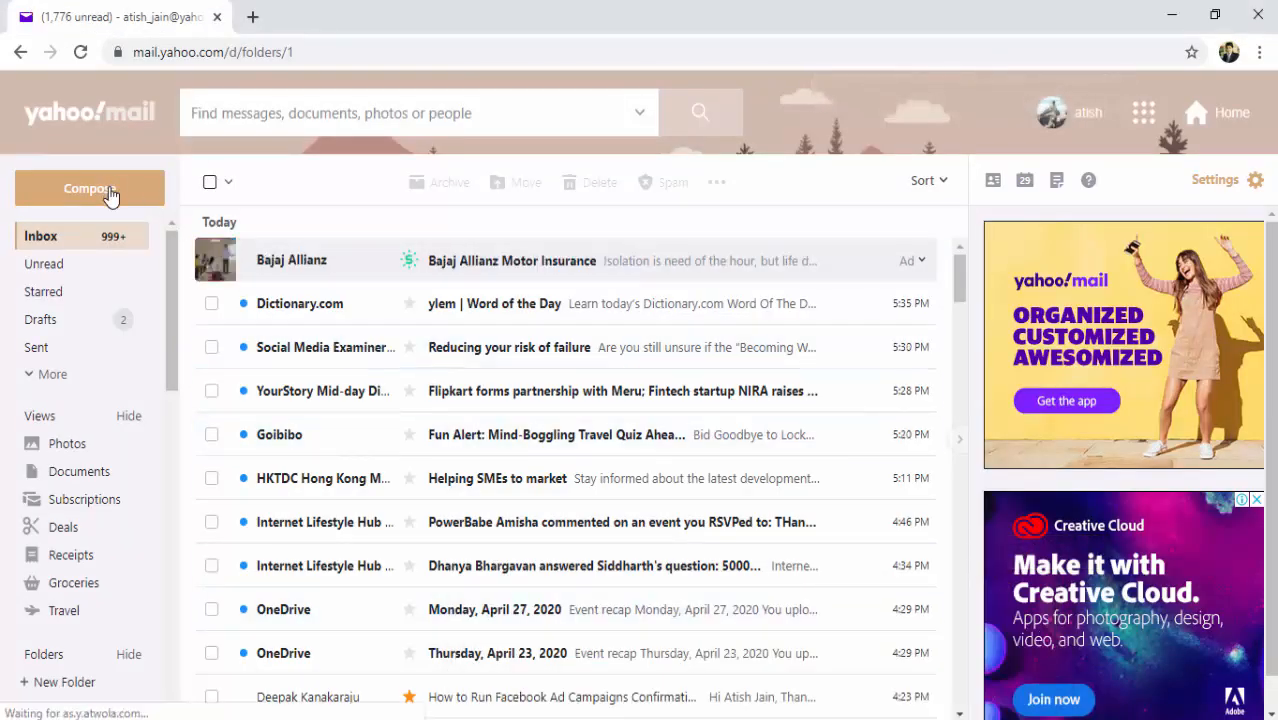
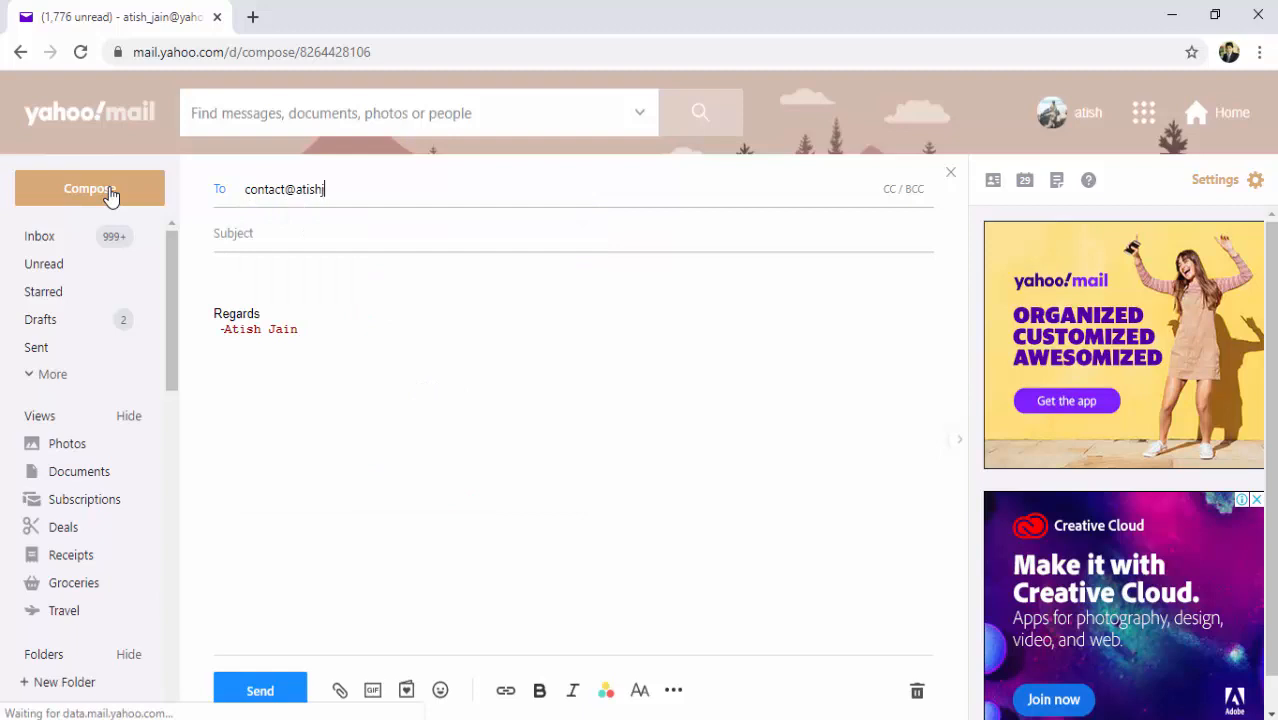
key("Return")
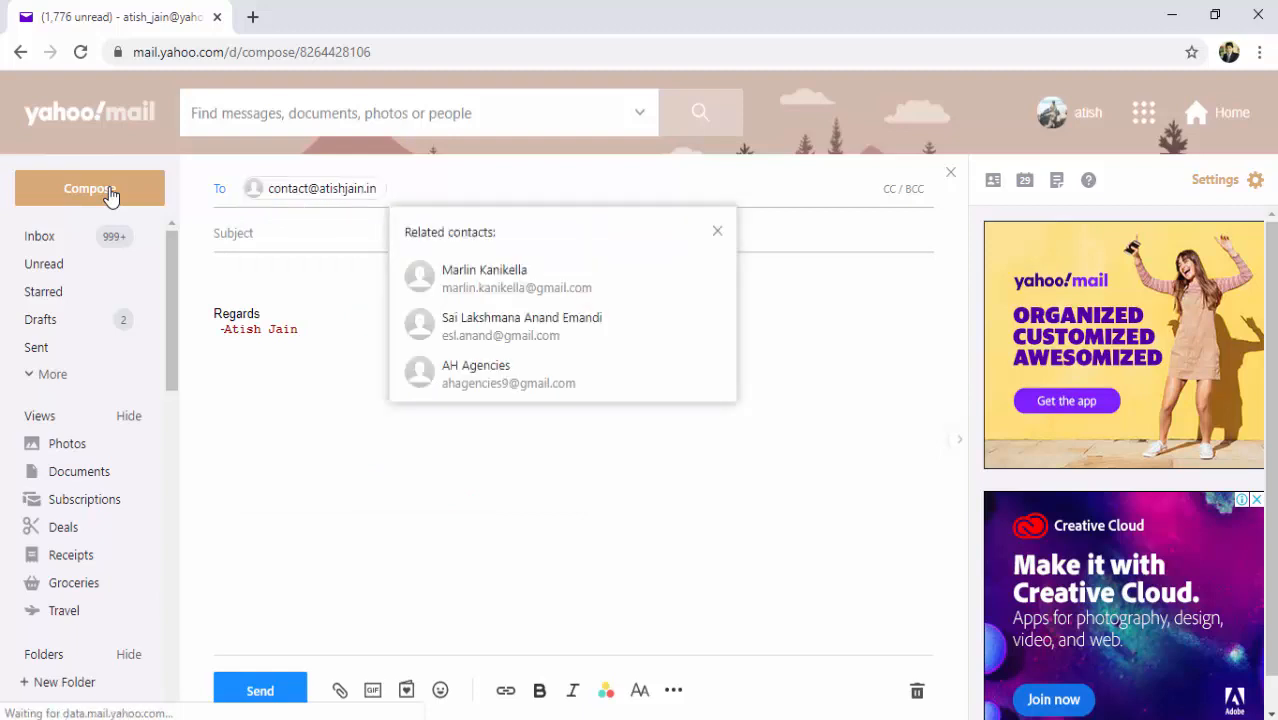
left_click(260, 222)
type("Test")
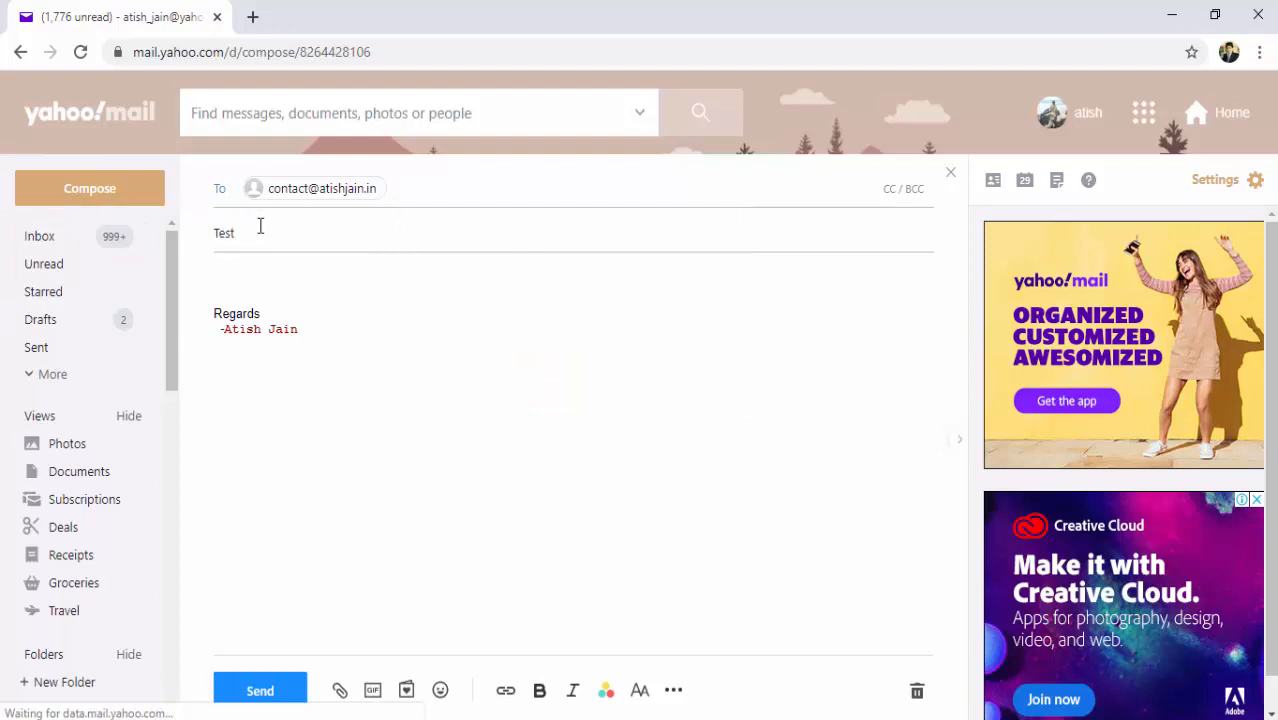
left_click(240, 272)
type("Test Mail")
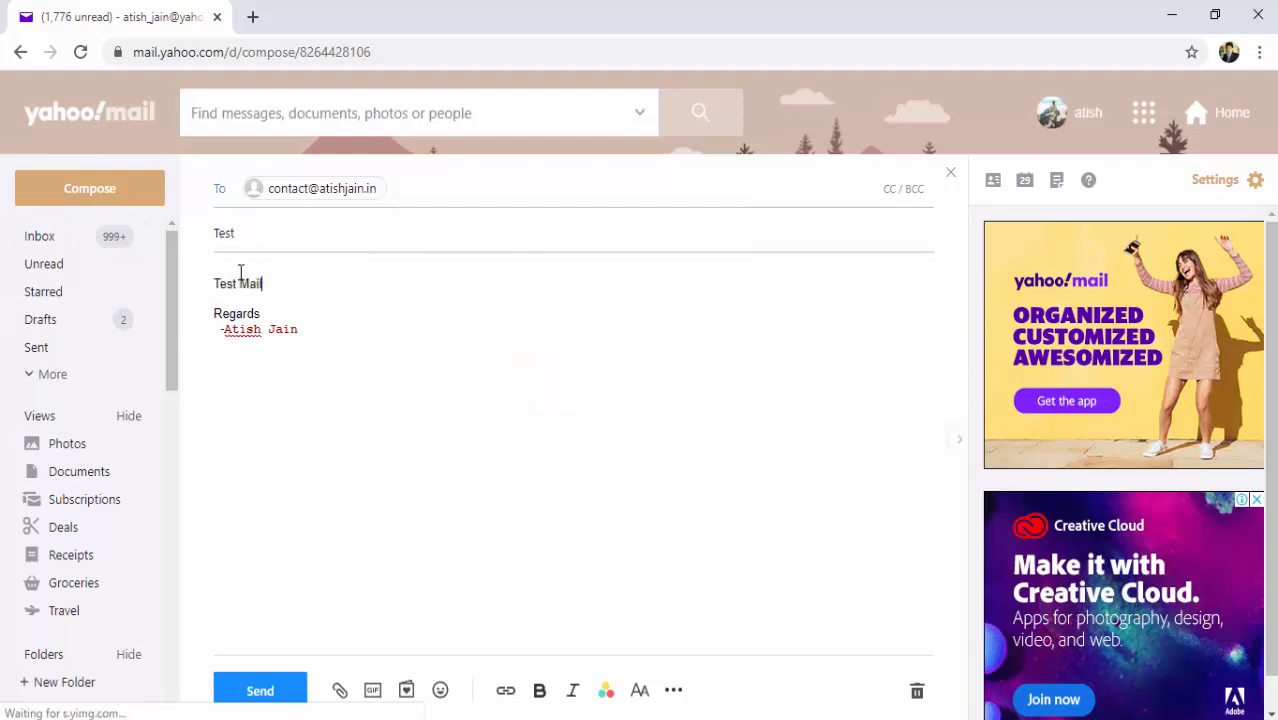
key("Return")
type("From")
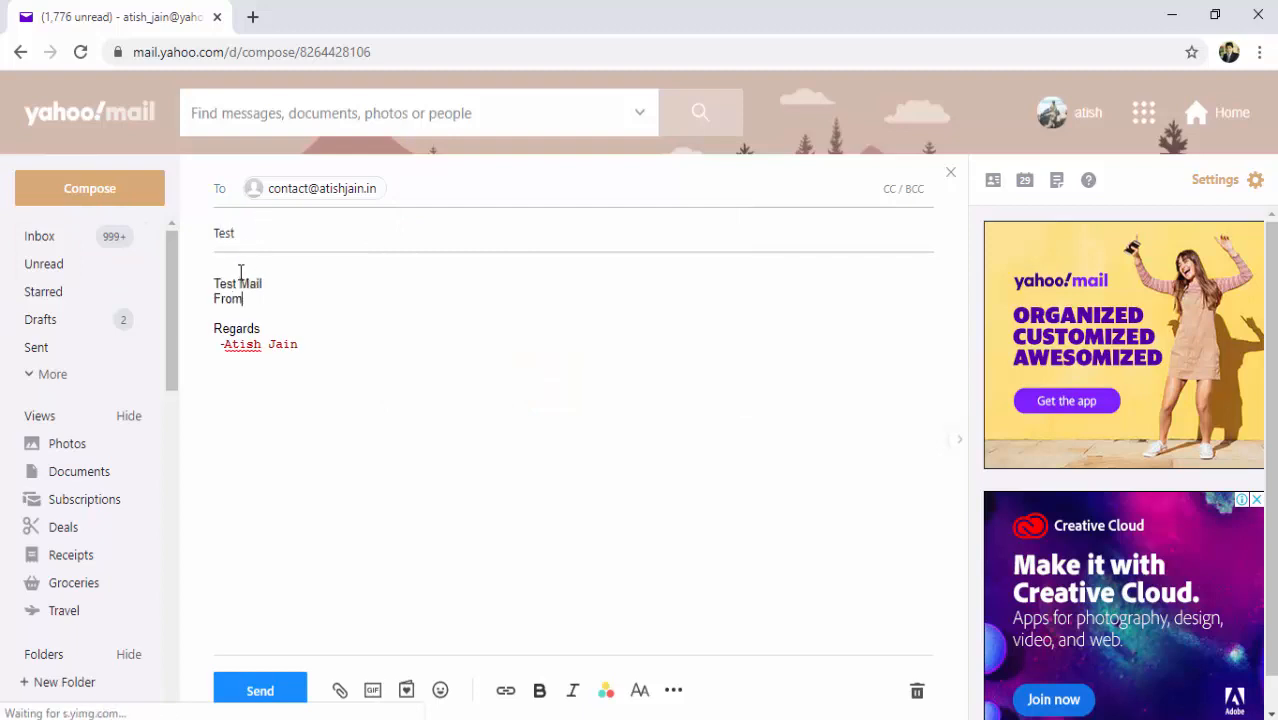
type(" Yahoo......")
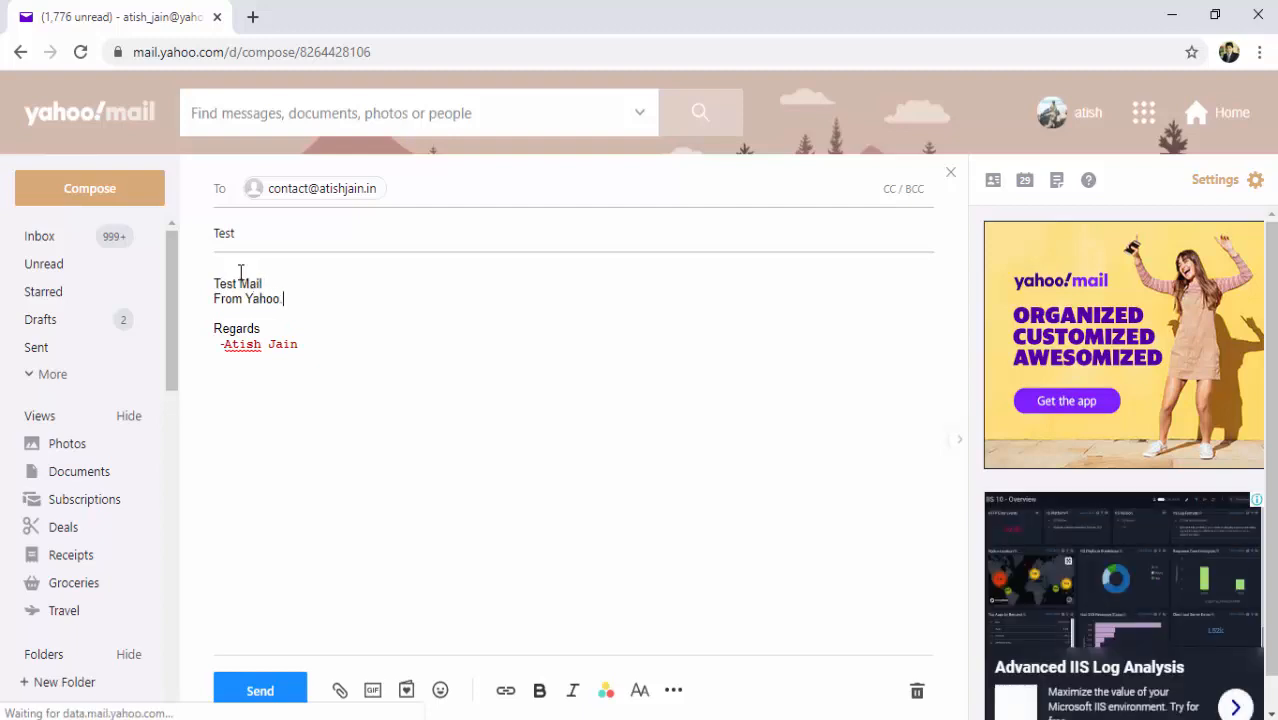
left_click(259, 691)
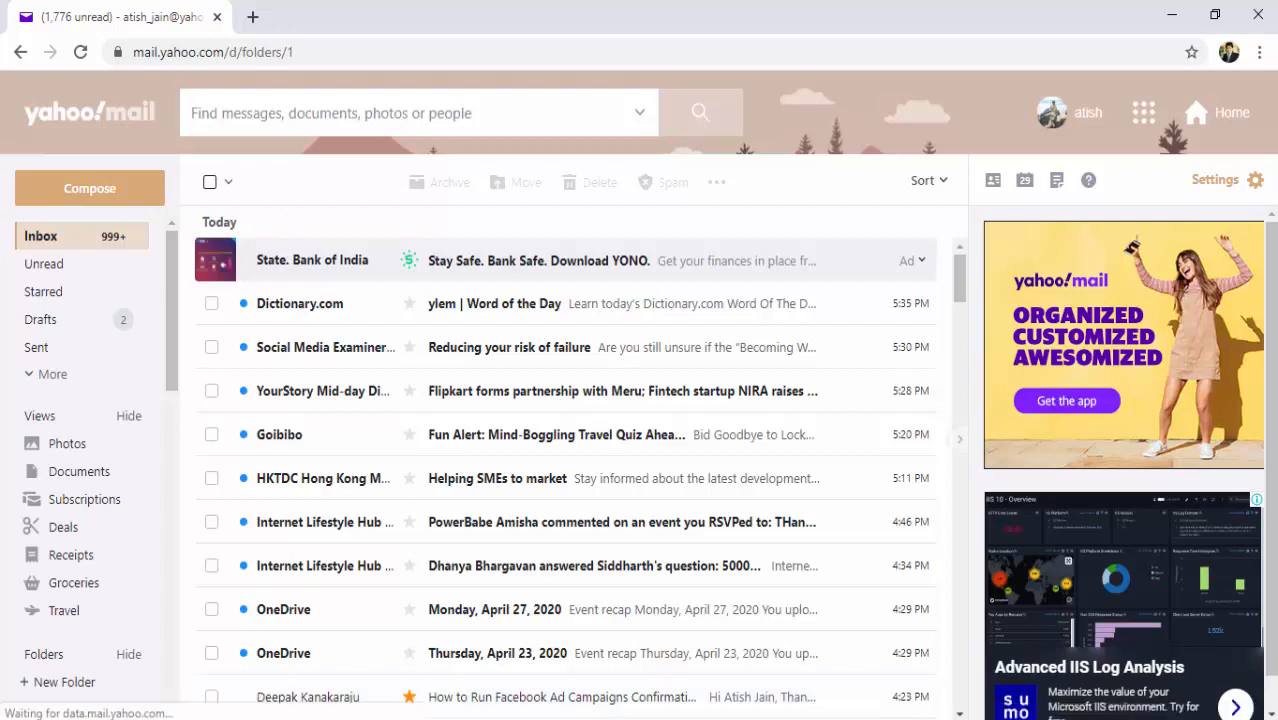
In Gmail, open and read the 'Test' email from Yahoo, then return to the inbox list.
mouse_move(757, 718)
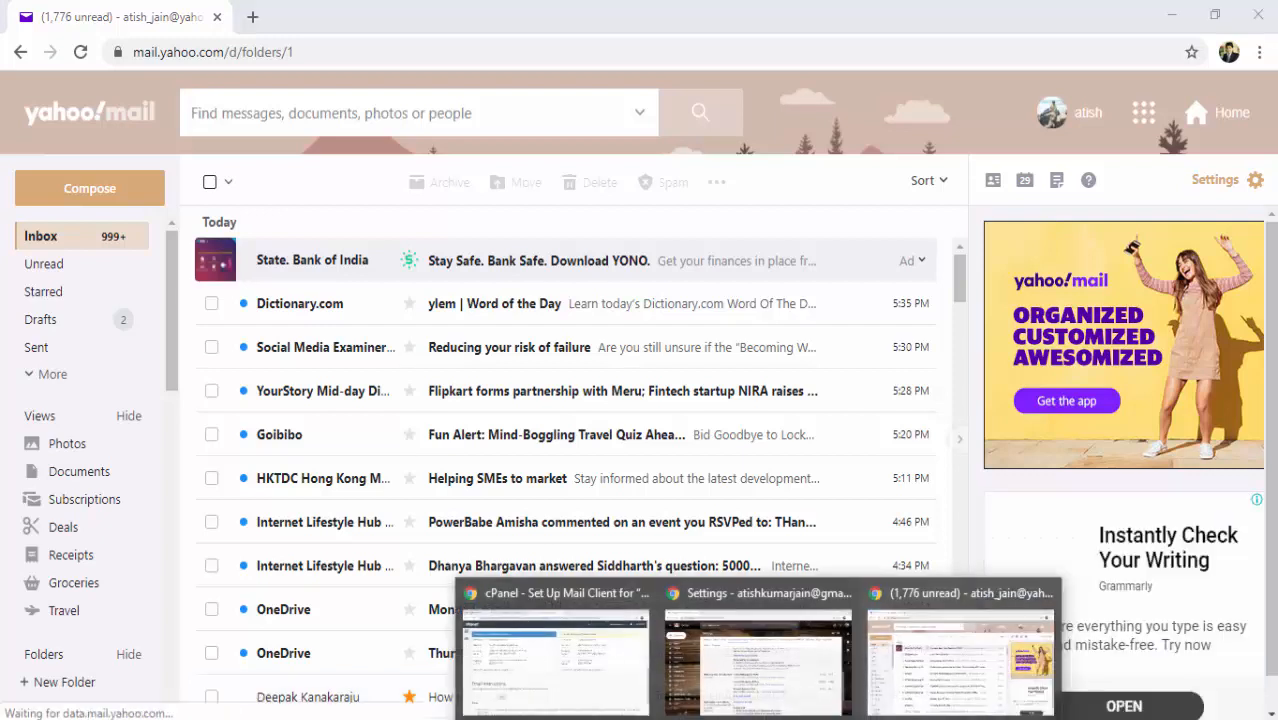
left_click(743, 597)
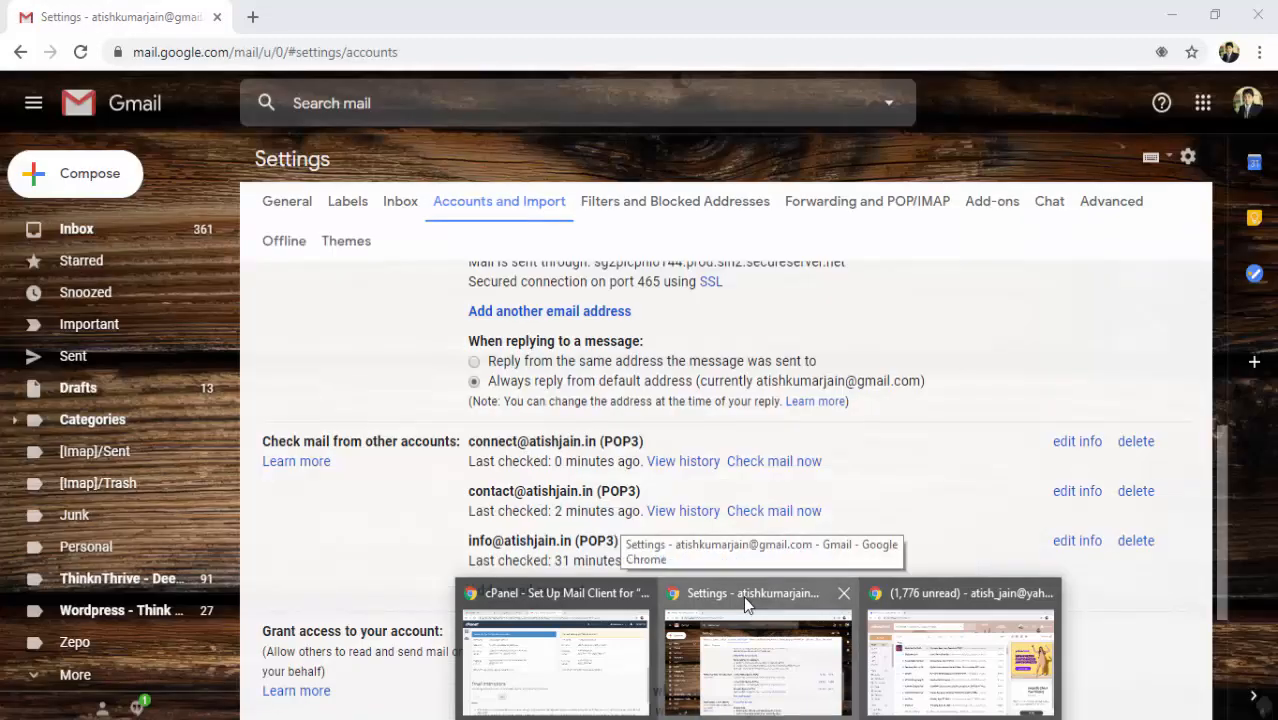
left_click(89, 236)
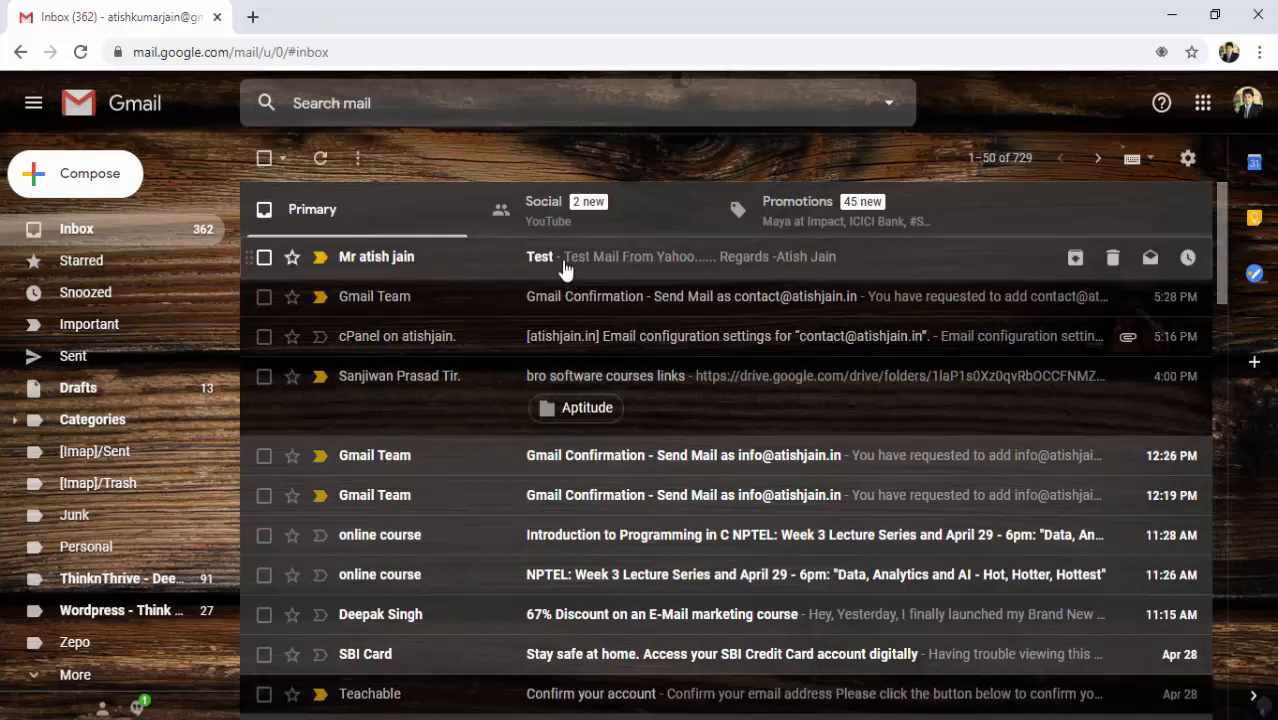
left_click(632, 272)
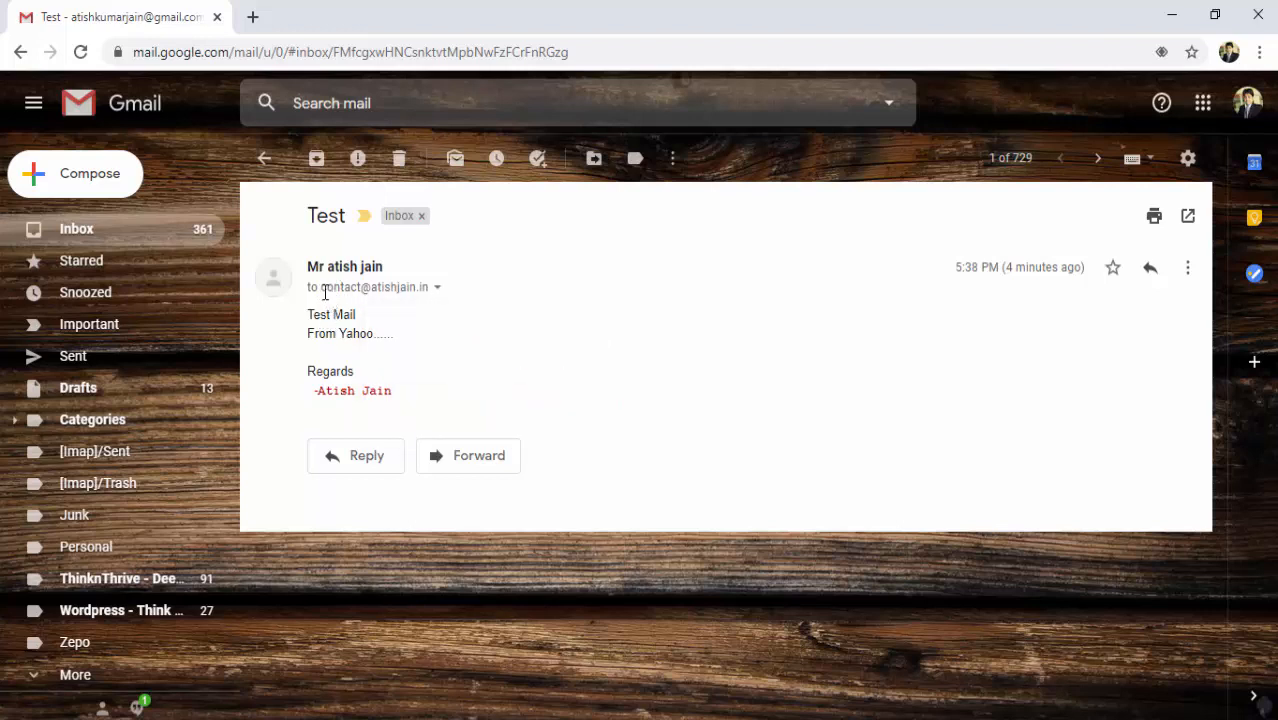
mouse_move(325, 290)
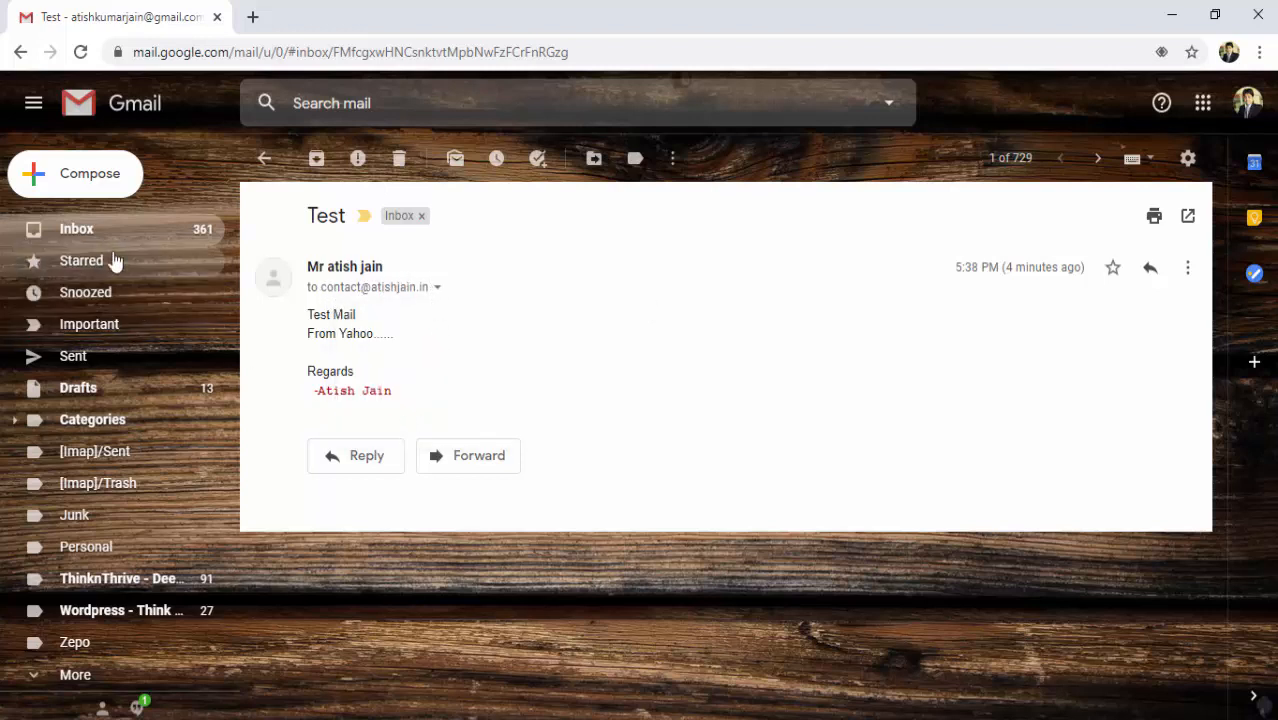
left_click(86, 240)
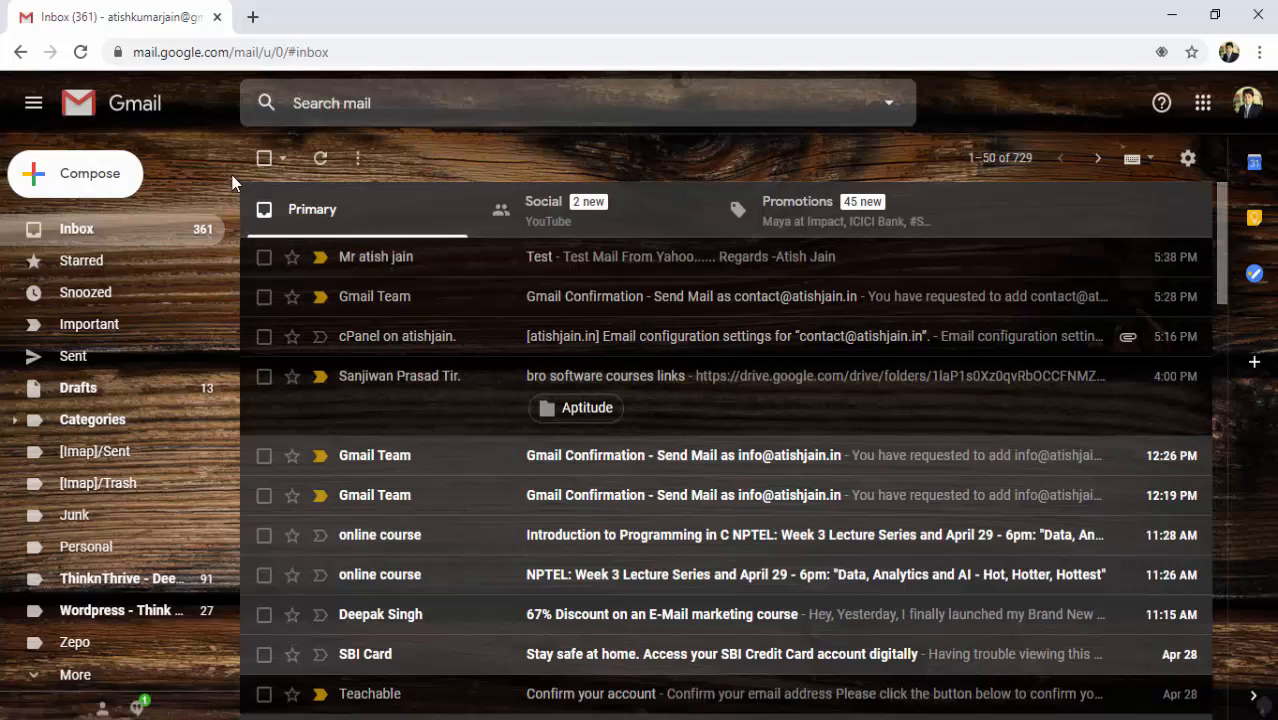
From the business address, send 'test mail' to the Yahoo address: 'Test mail from Business Mail id', 'Thank u'.
left_click(107, 183)
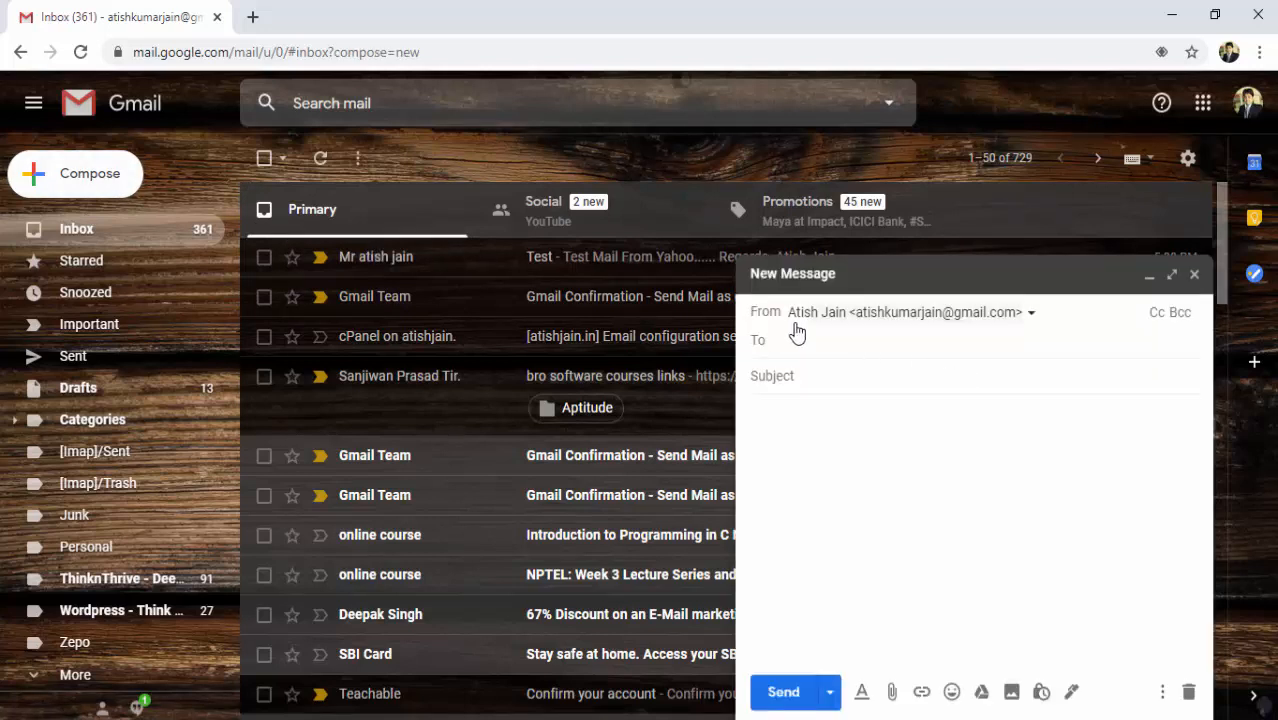
left_click(1032, 314)
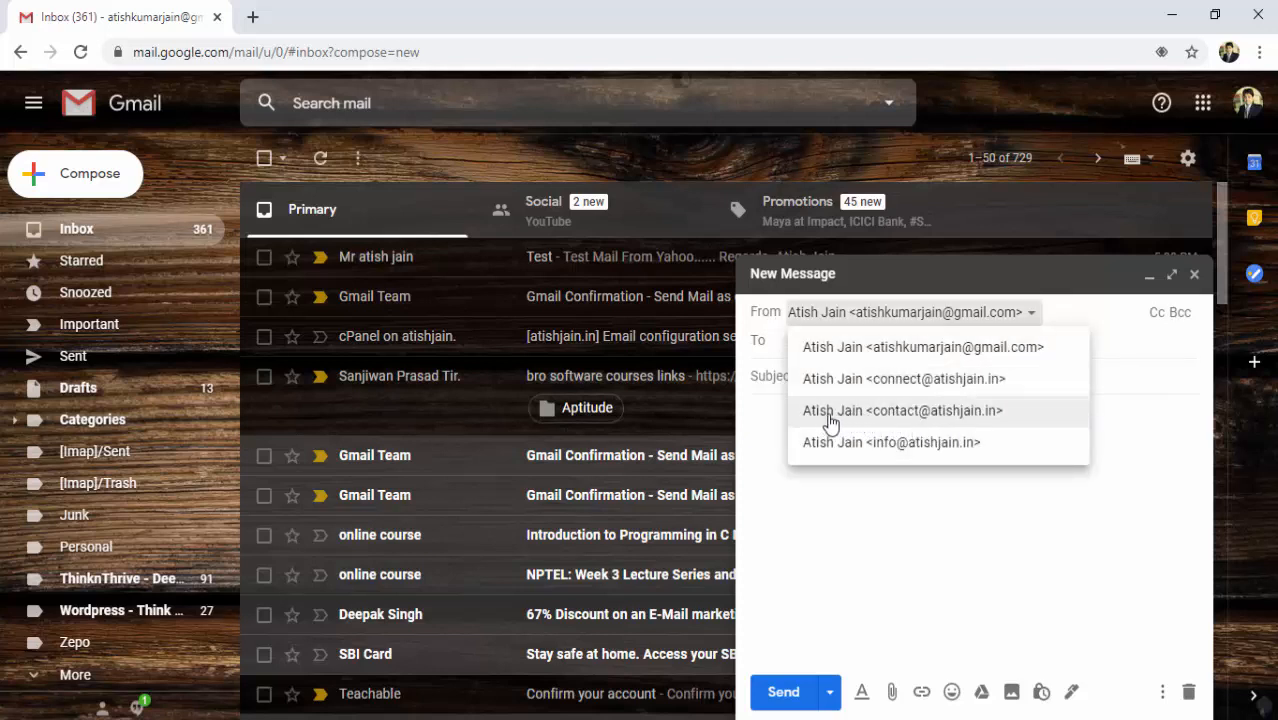
left_click(899, 420)
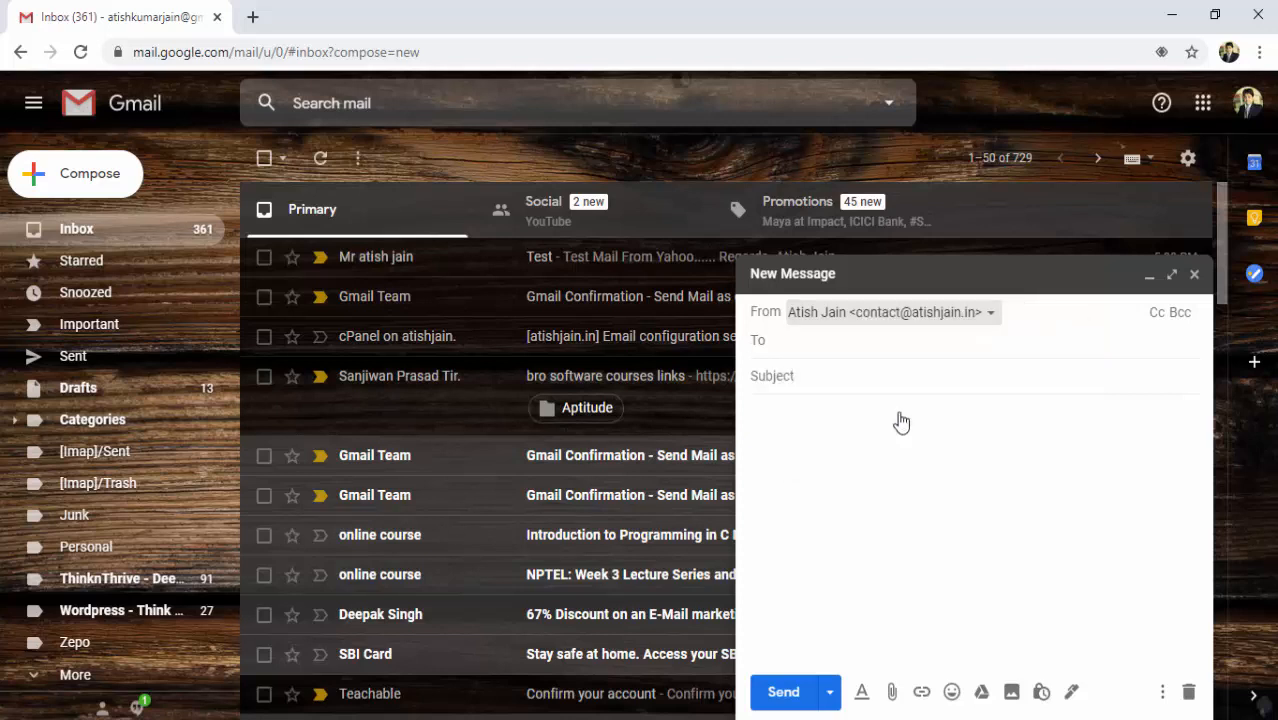
left_click(773, 340)
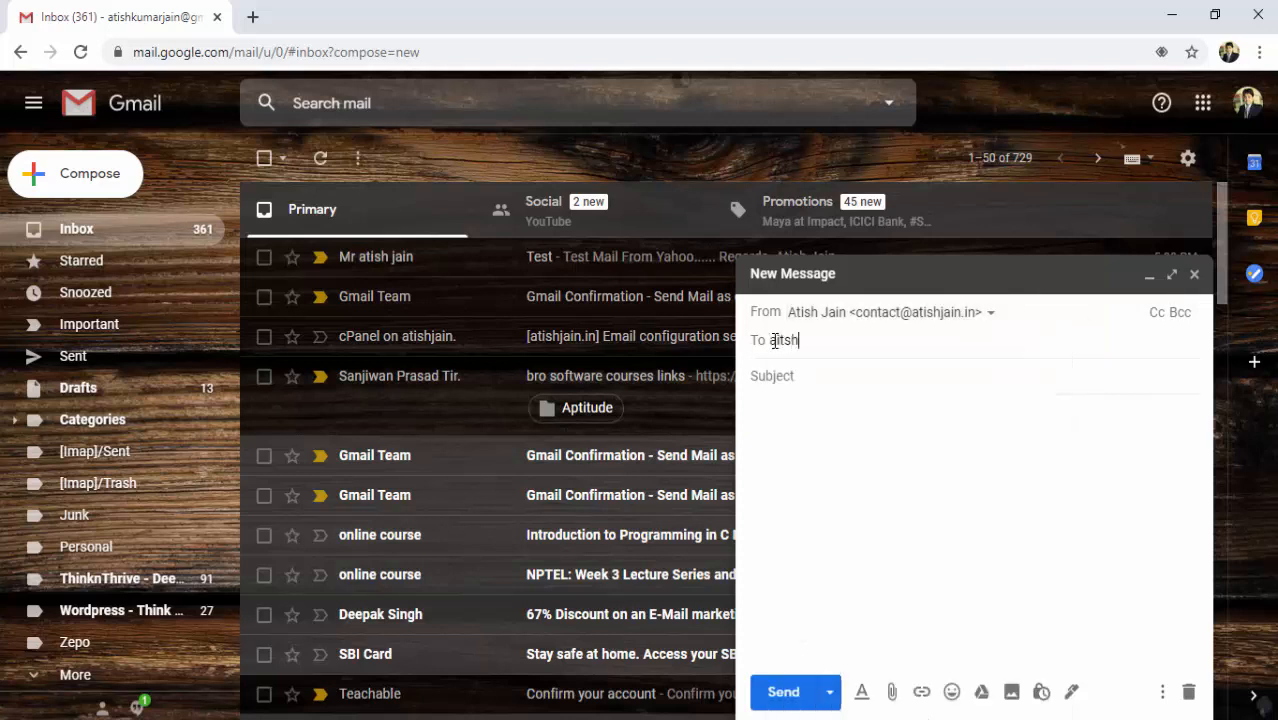
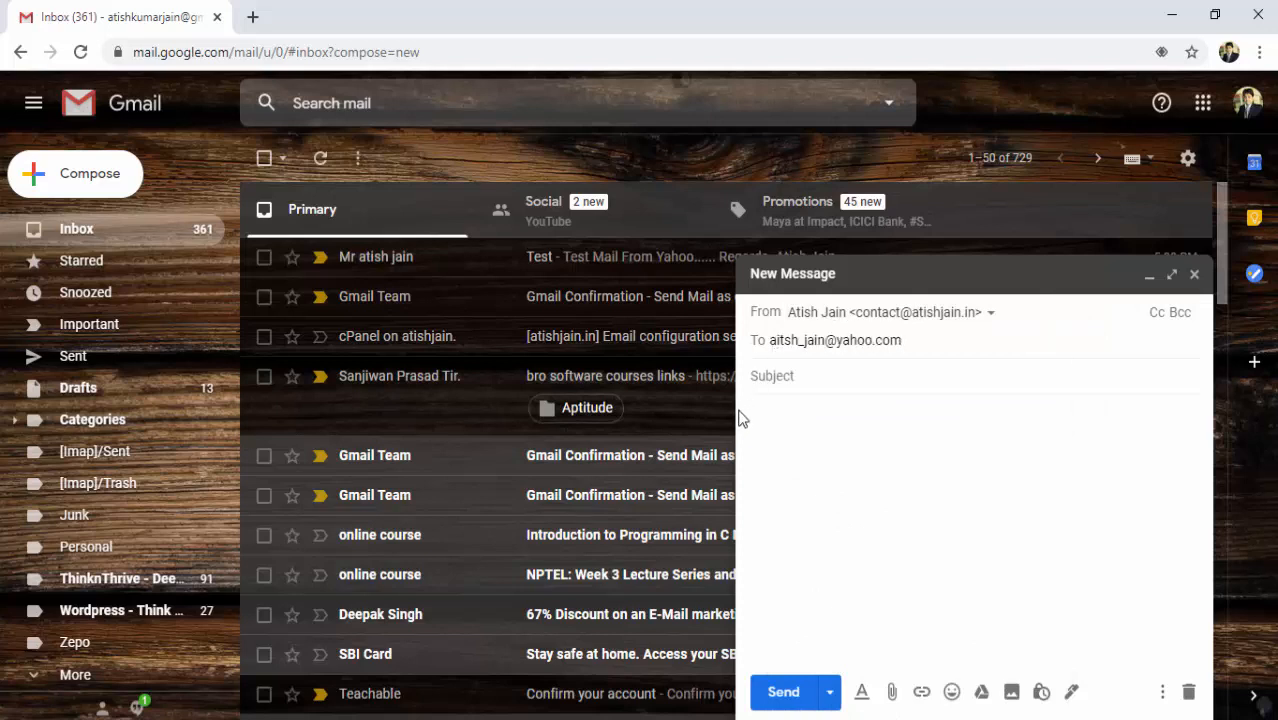
left_click(778, 384)
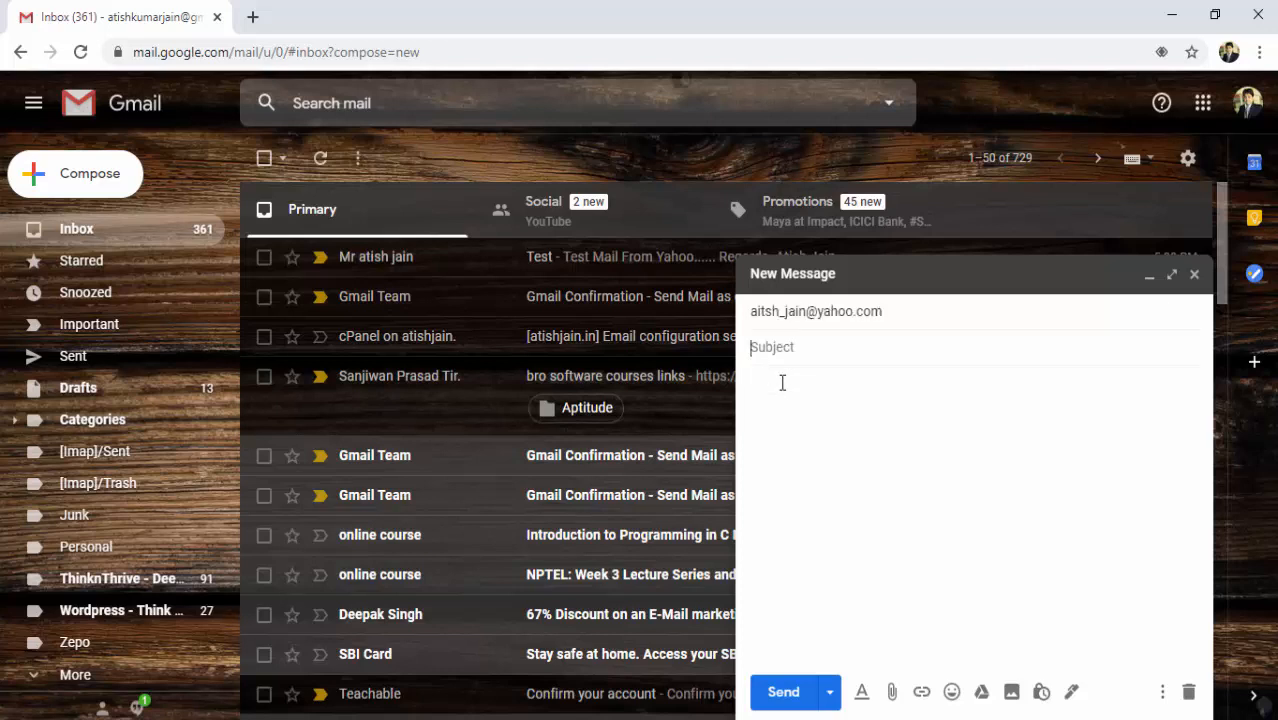
type("test mail")
left_click(789, 393)
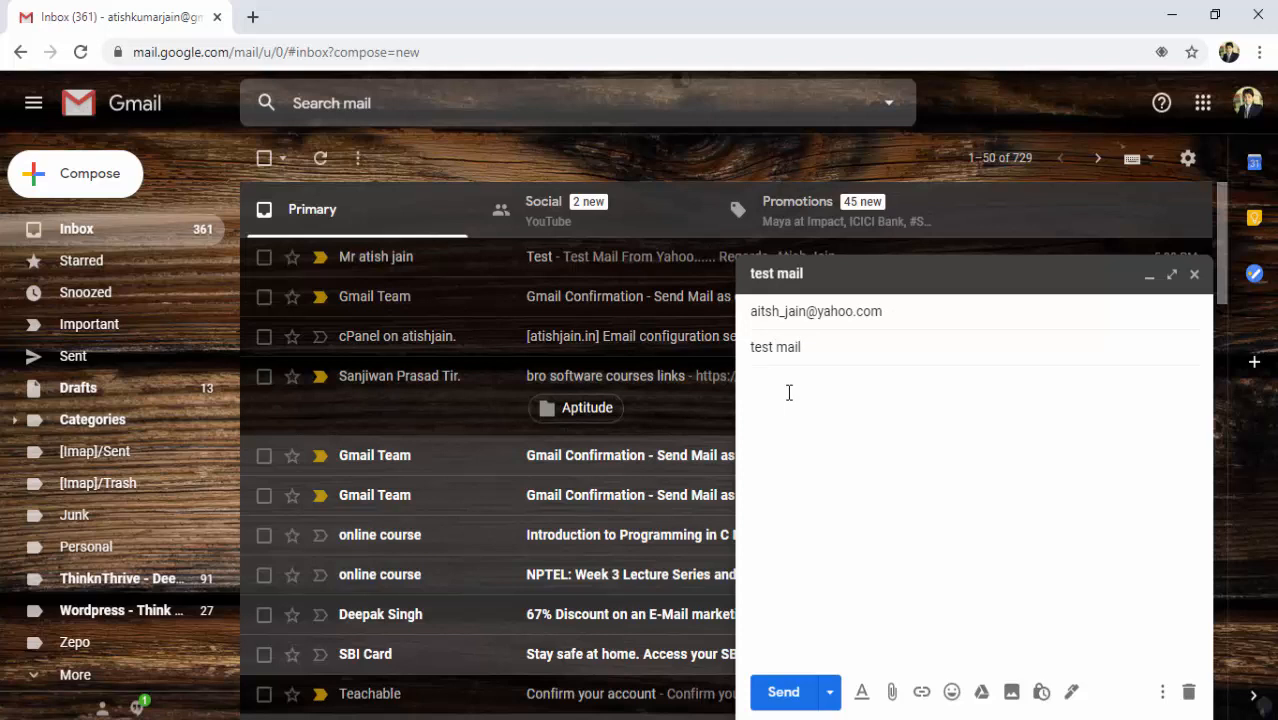
type("Test mail fro")
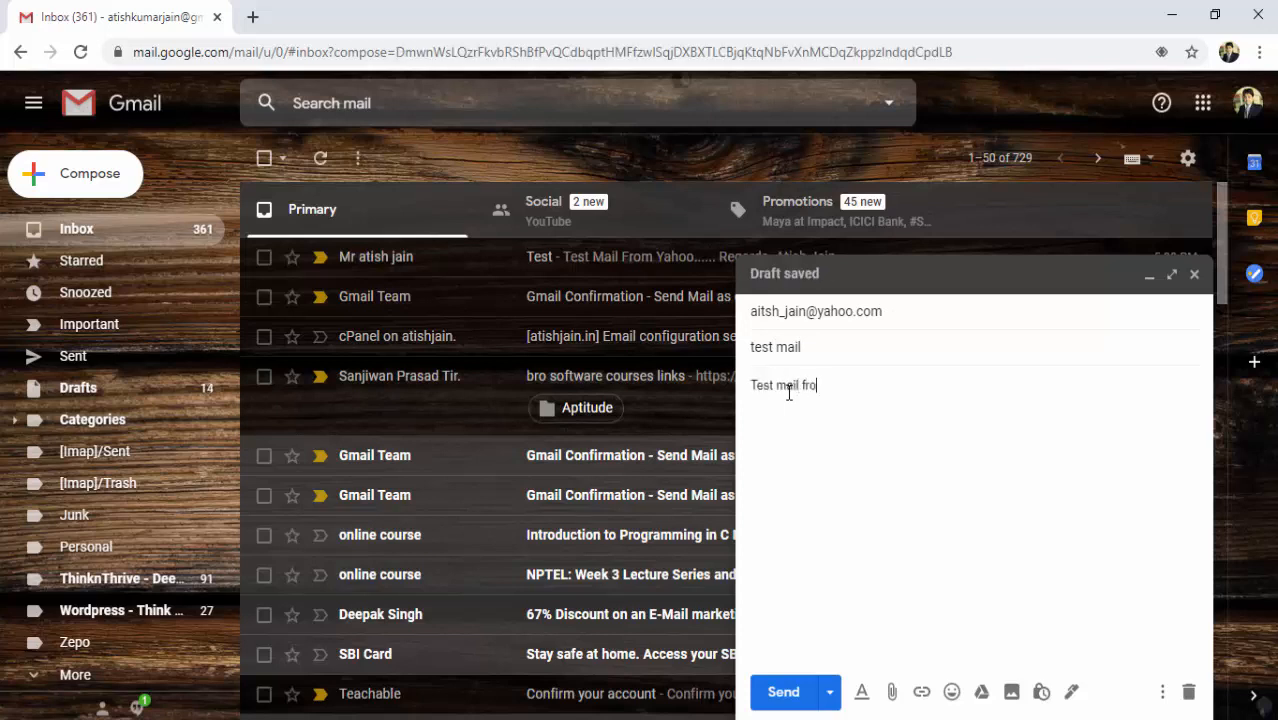
type("m Business Mail id")
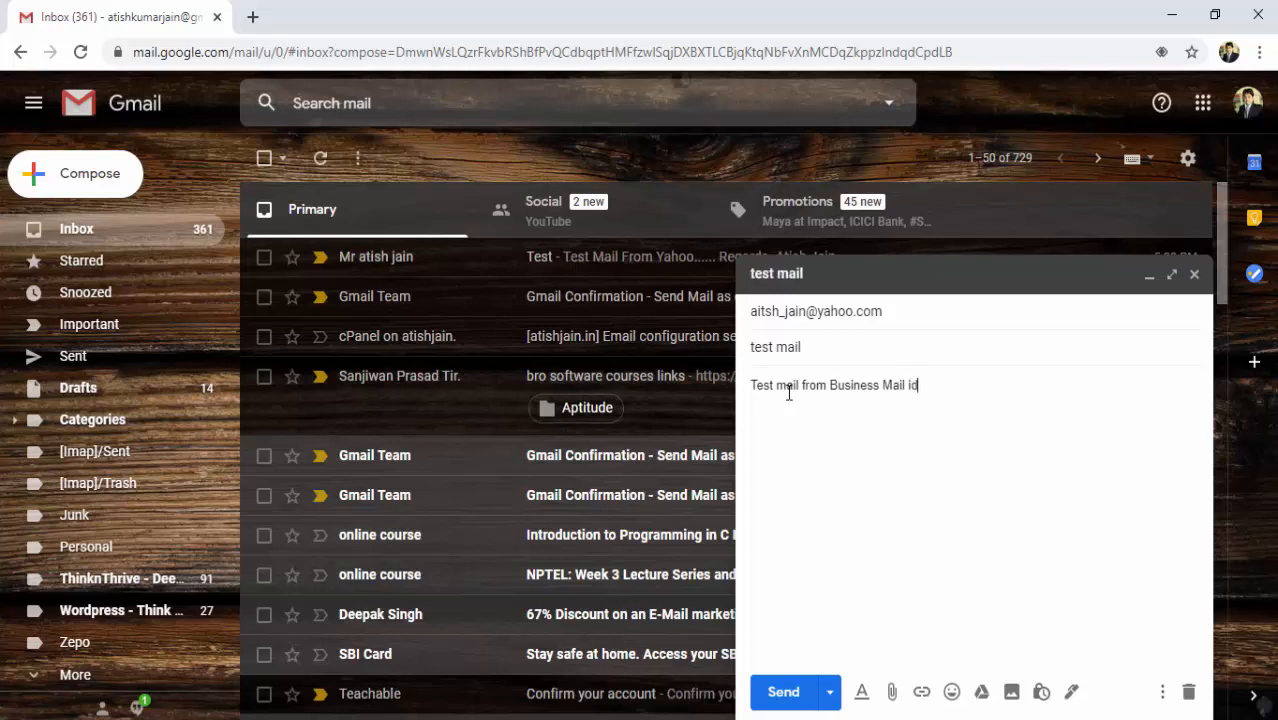
key("Return")
key("Return")
type("Thank u")
left_click(783, 692)
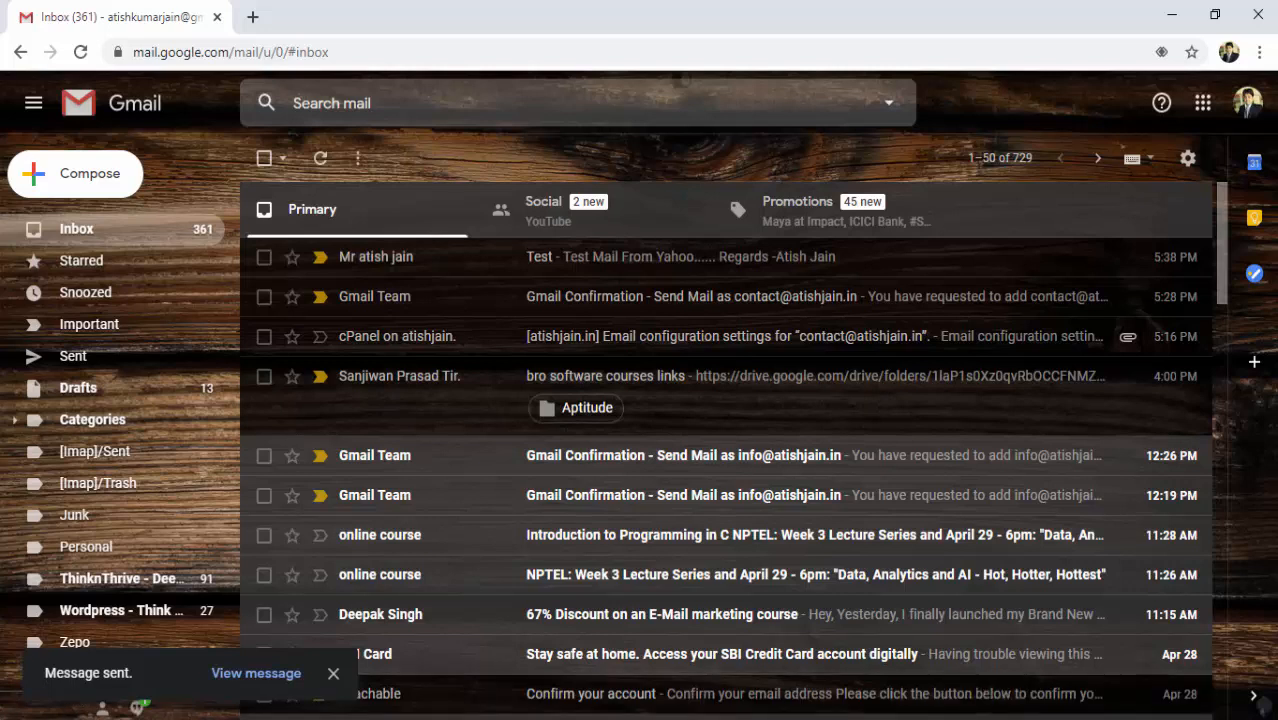
In the Yahoo Mail inbox, open the 'test mail' message received from the business domain address.
left_click(758, 719)
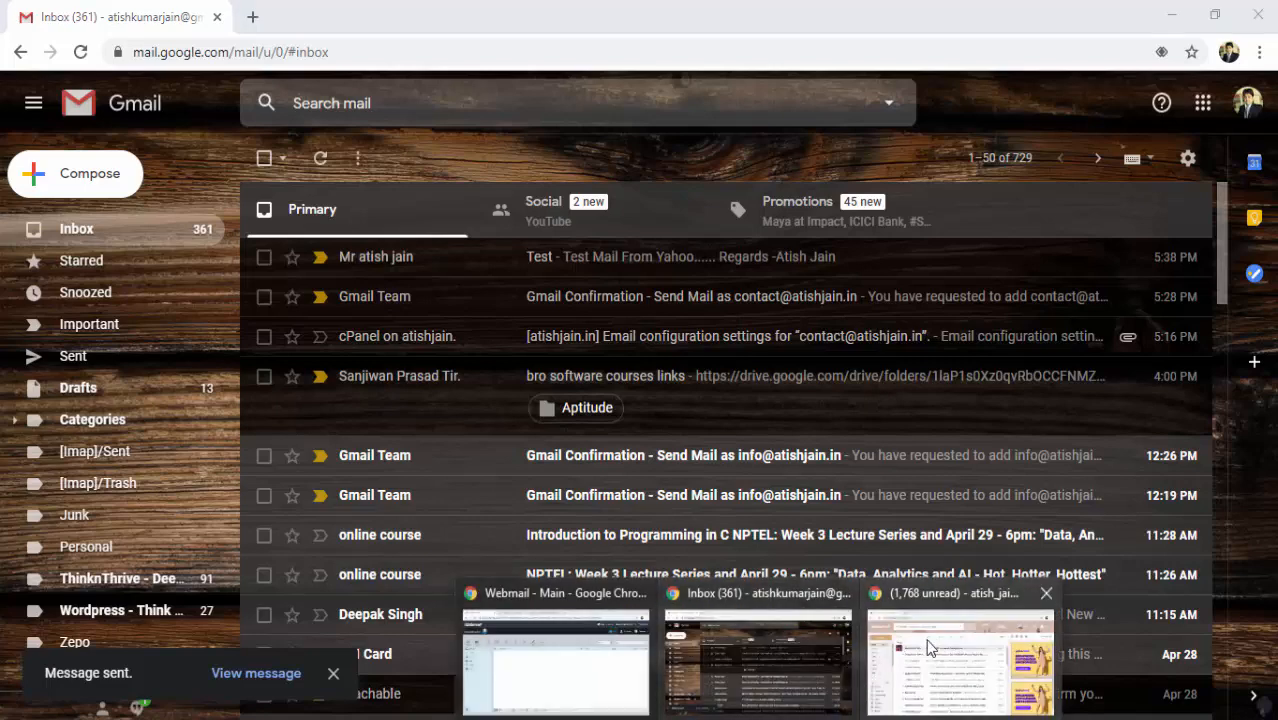
left_click(966, 604)
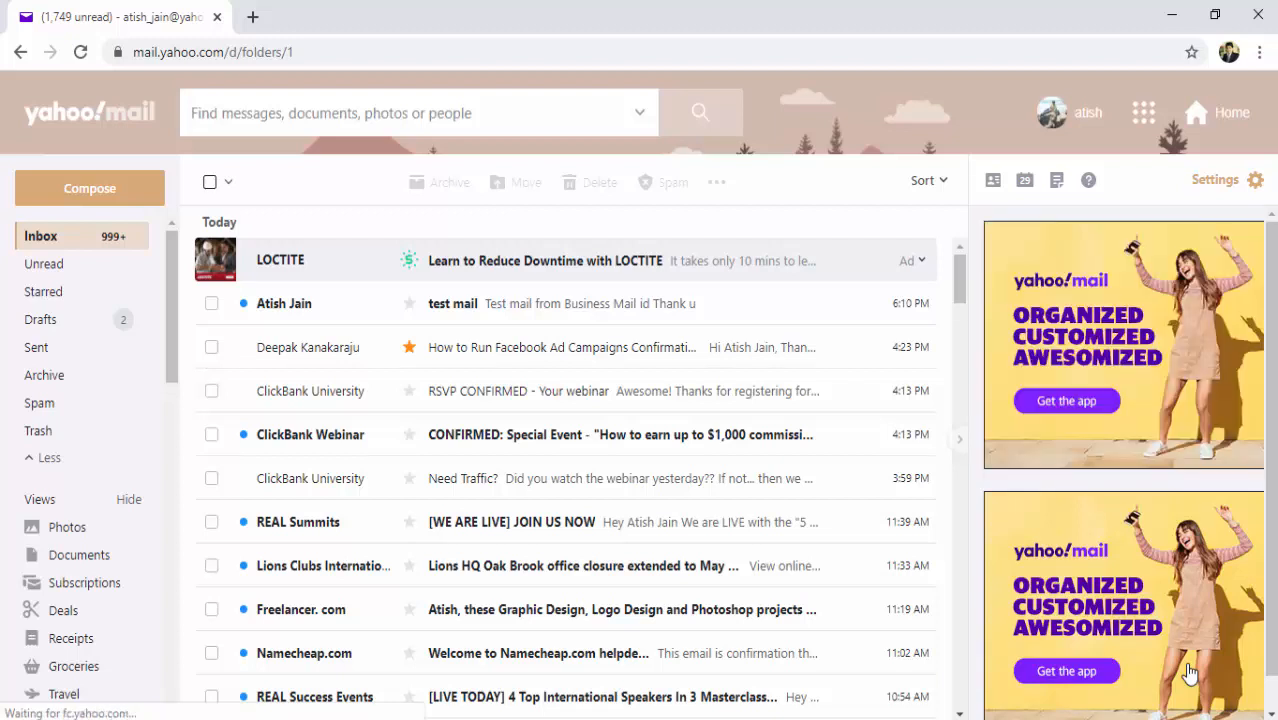
left_click(464, 316)
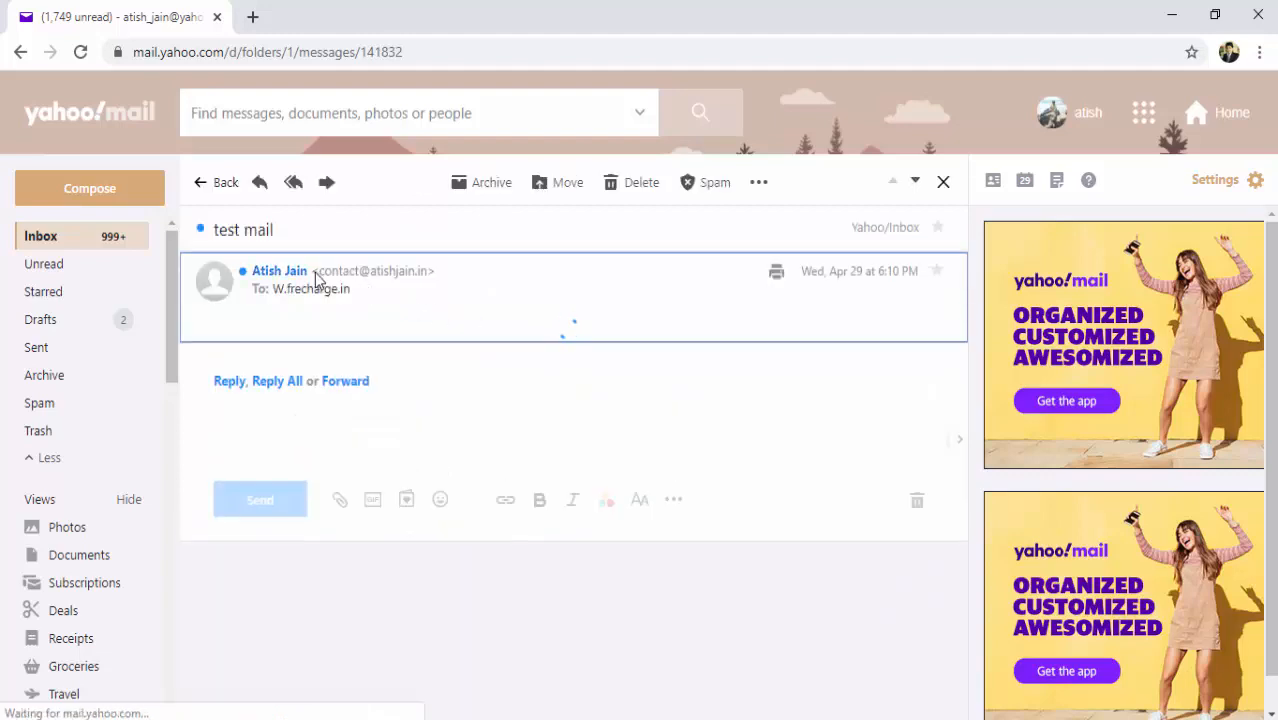
mouse_move(323, 283)
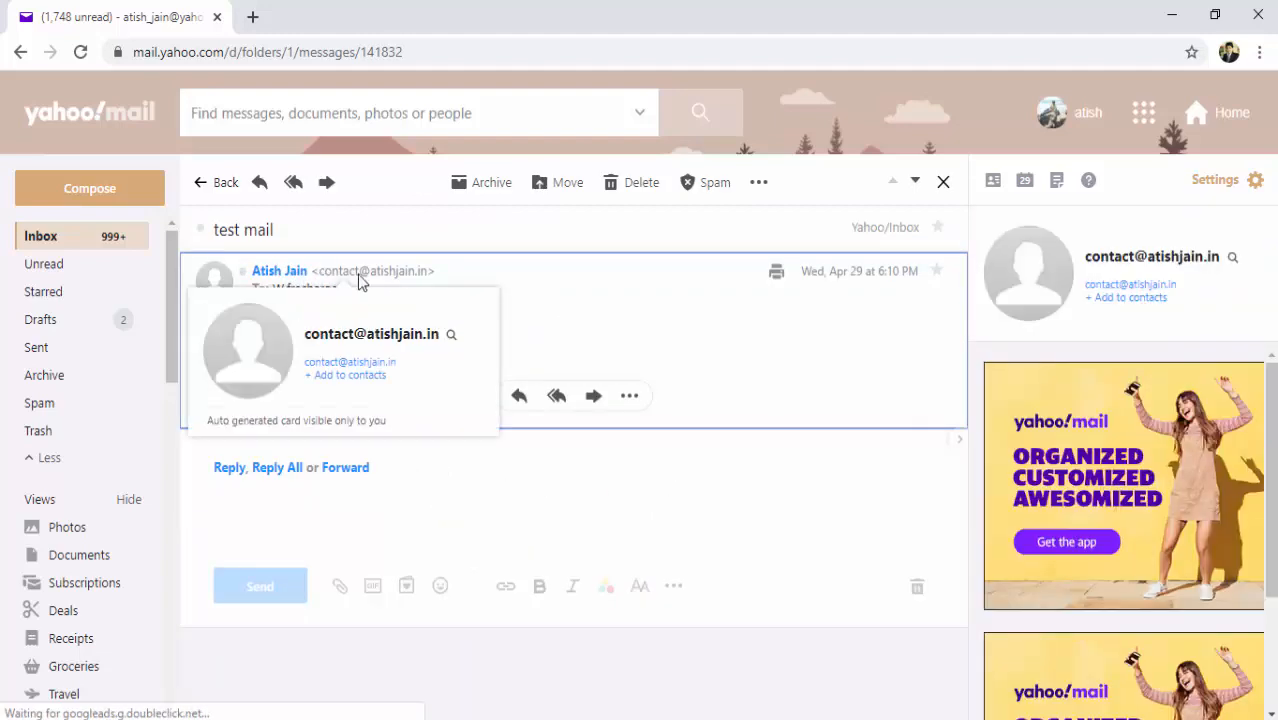